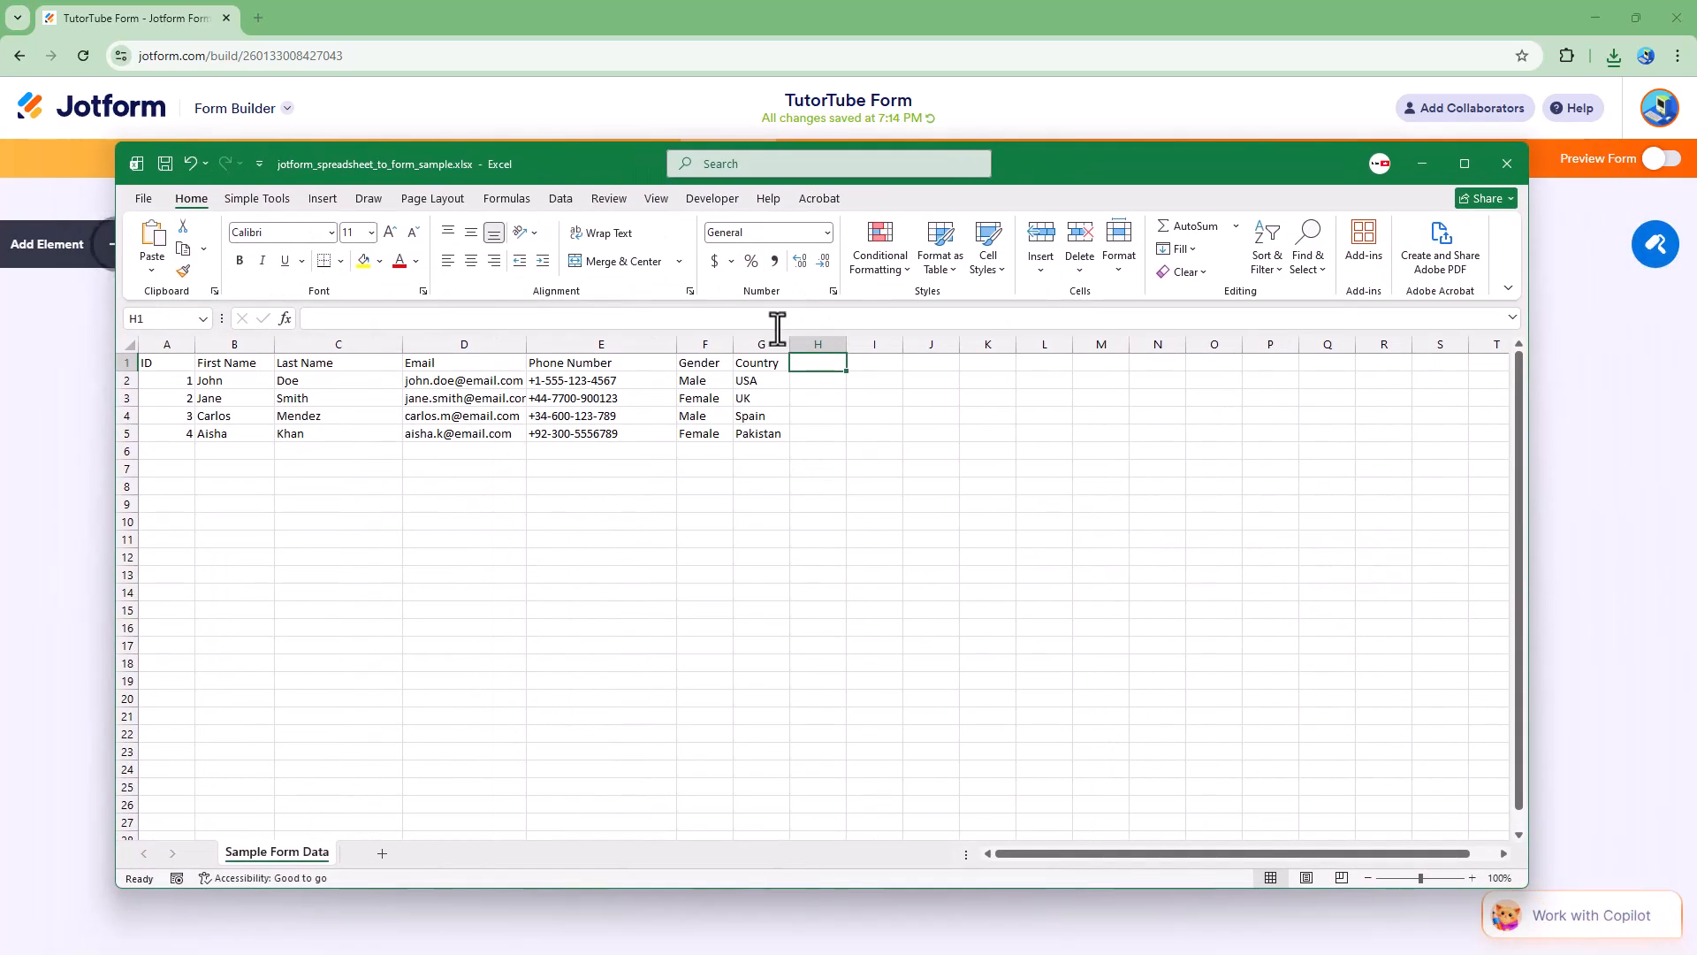
Review the column headers in the sample Excel sheet, from ID through Country.
click(594, 431)
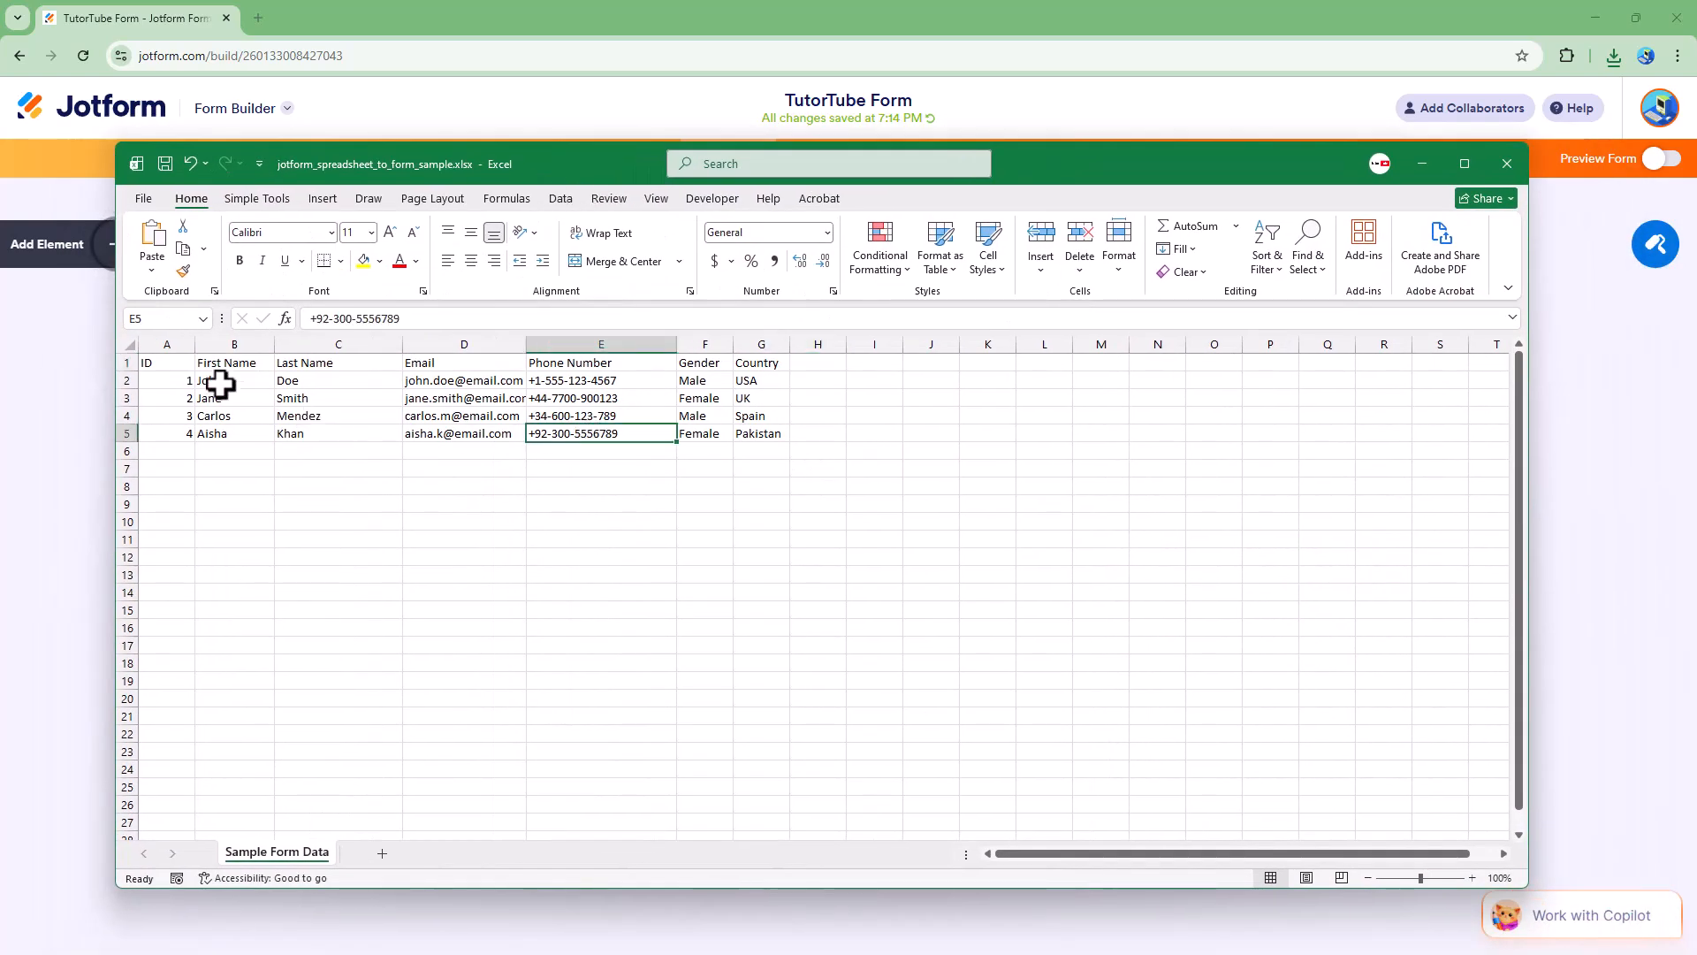
click(181, 366)
click(232, 364)
click(299, 362)
click(453, 368)
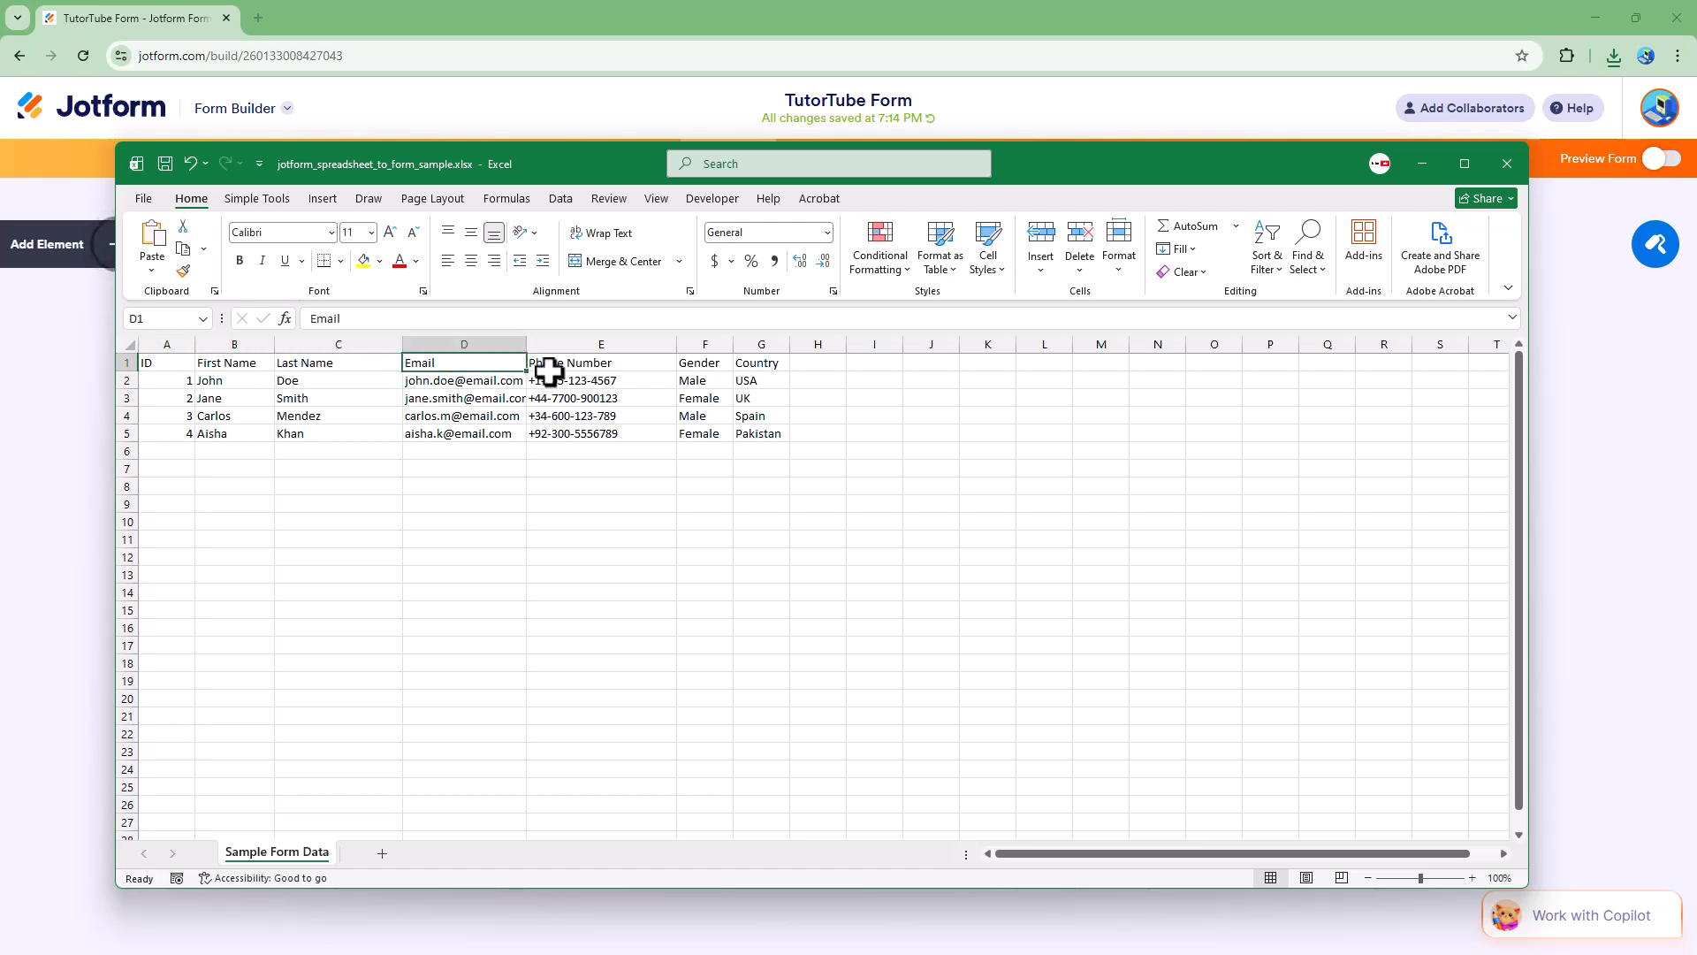
click(601, 367)
click(751, 365)
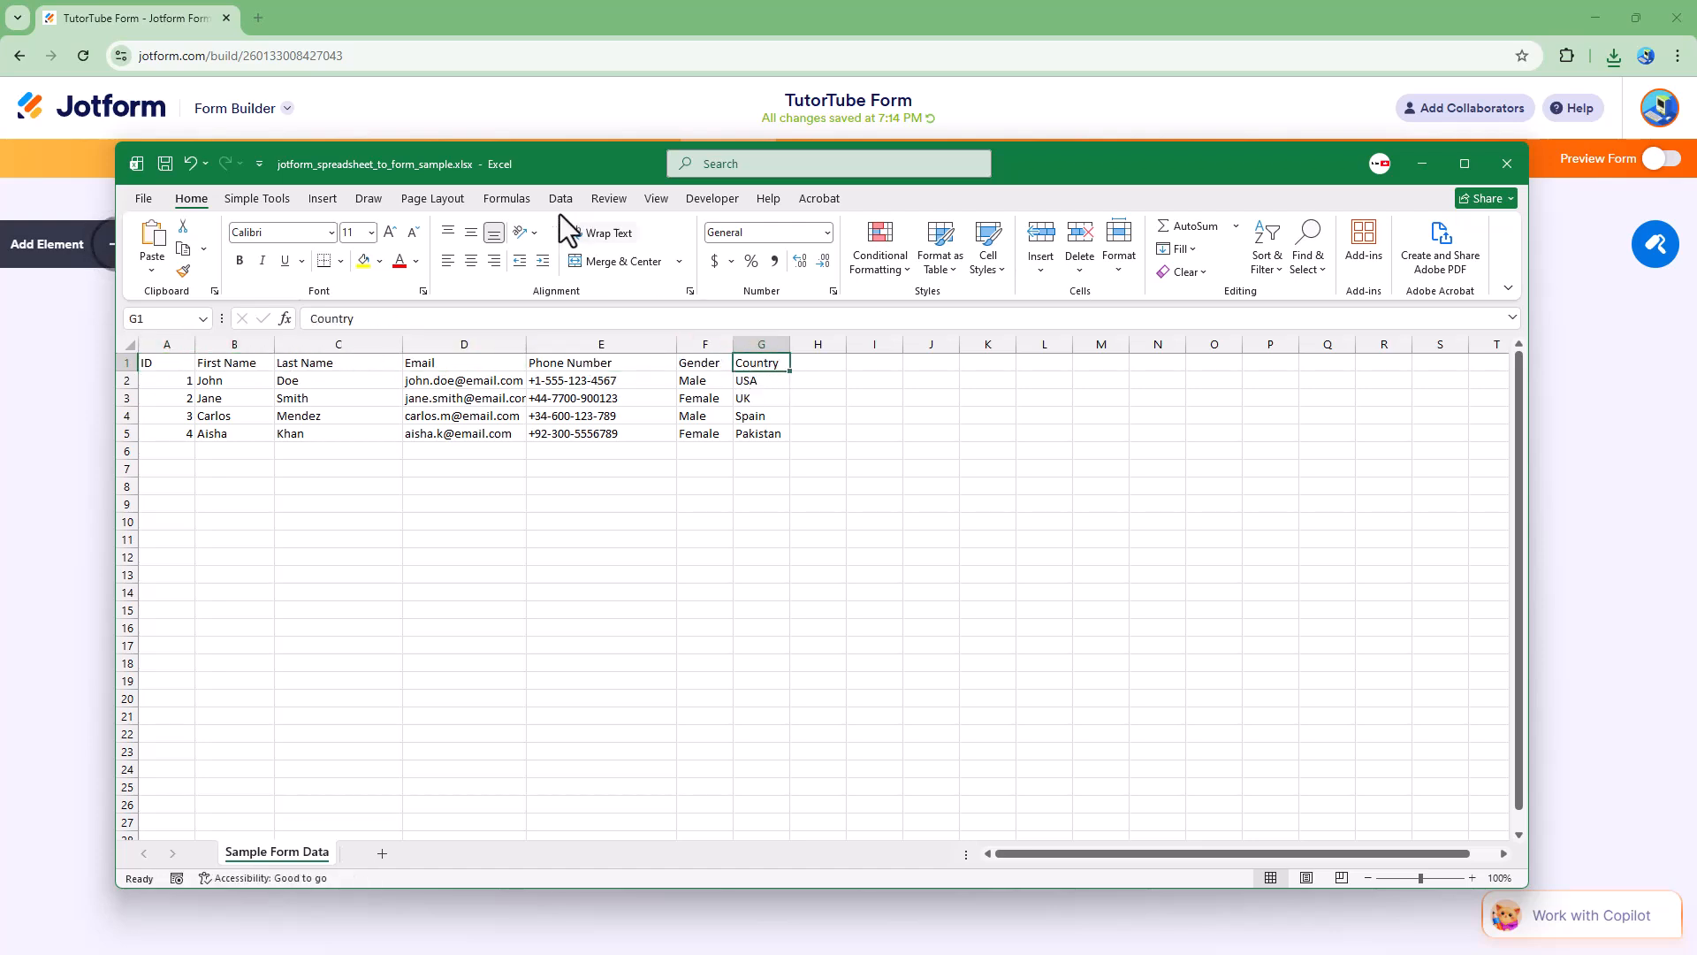
Move the Excel window out of the way to uncover the Jotform form builder.
drag(538, 163, 1696, 353)
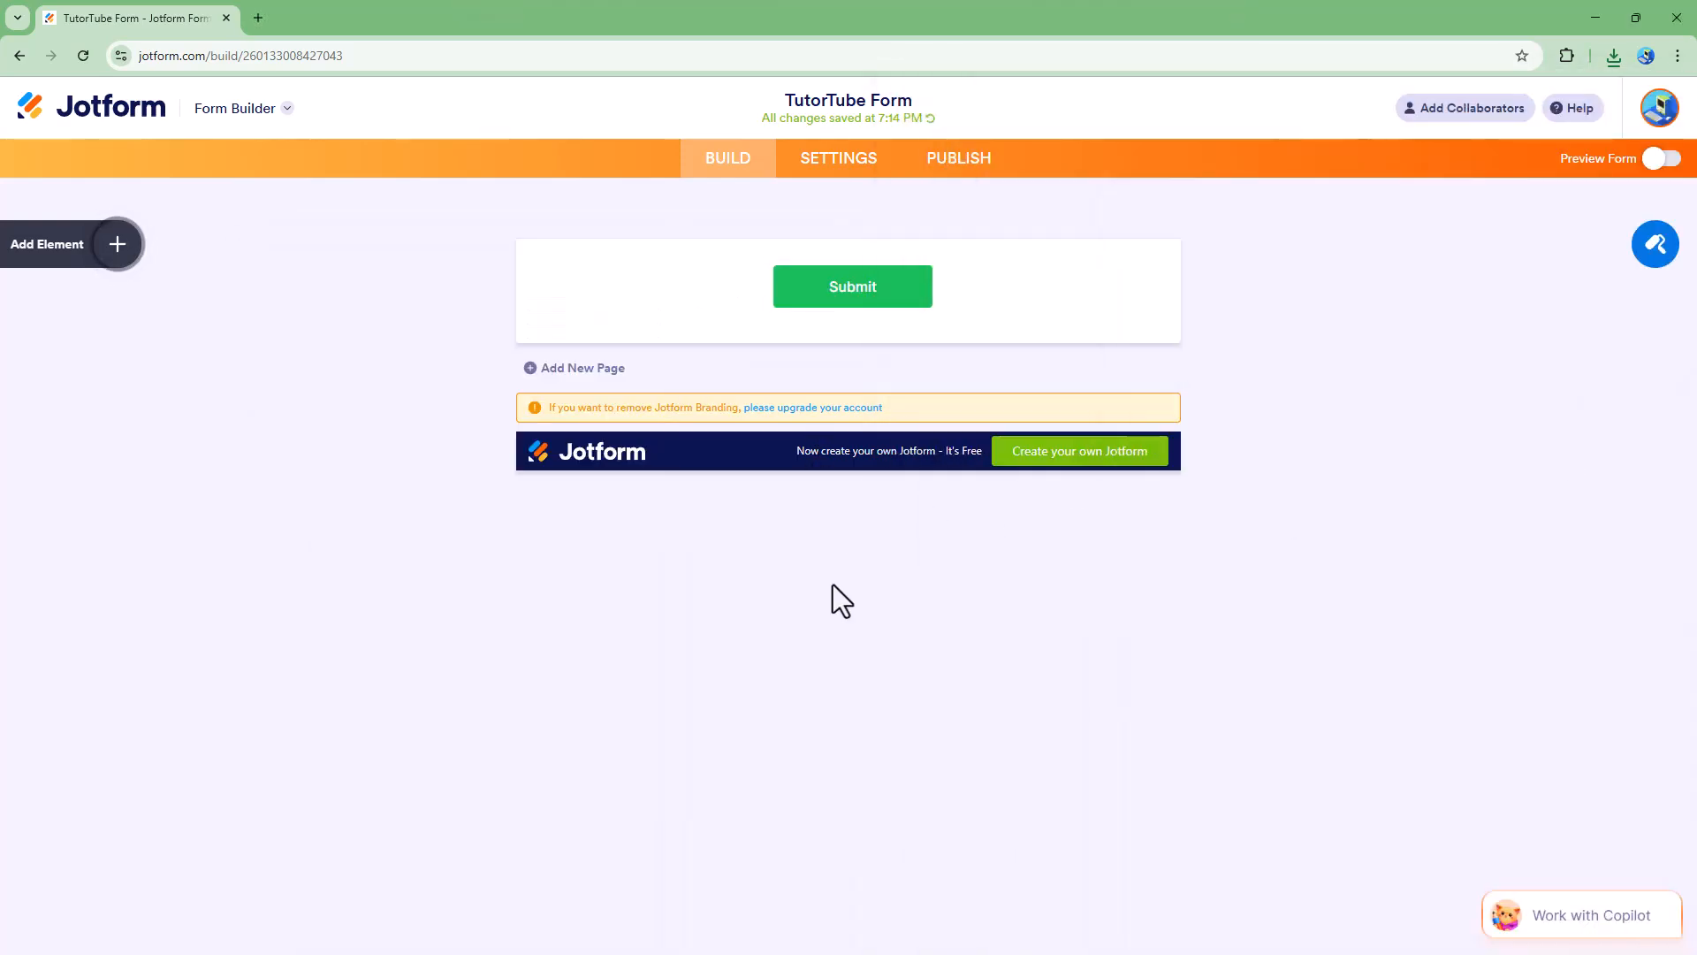
drag(1696, 353, 1696, 150)
drag(1696, 433, 1696, 354)
Find the Spreadsheet to Form widget among the form elements and add it above the form's Submit button.
click(118, 248)
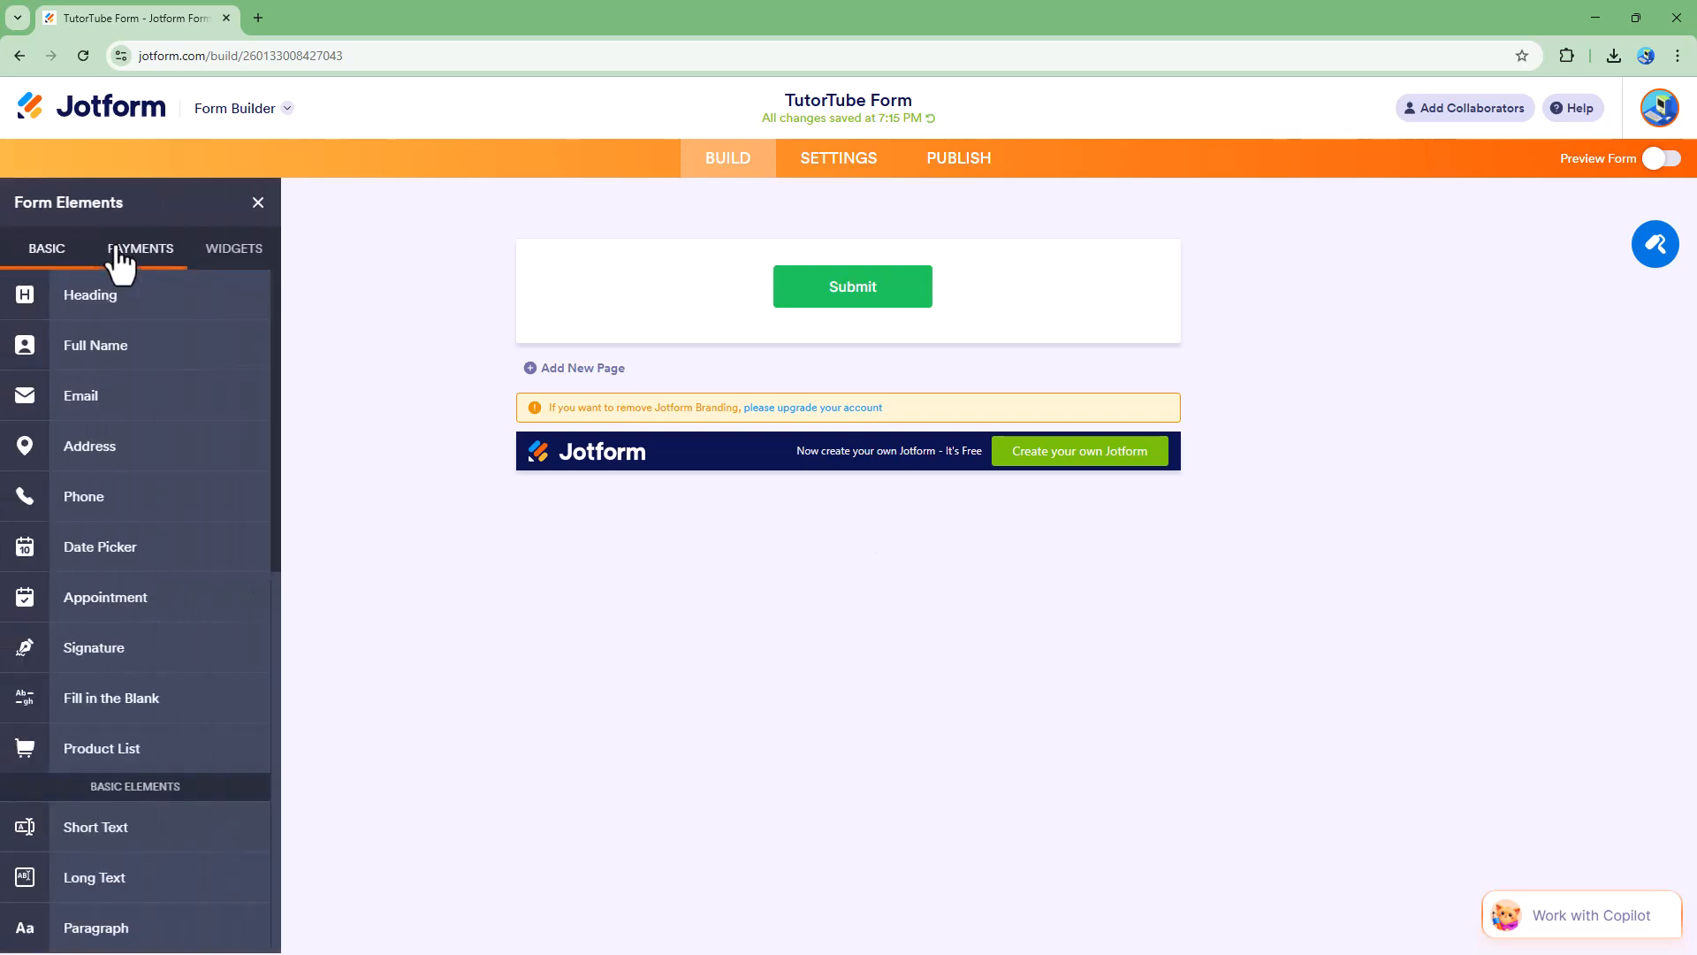
click(245, 254)
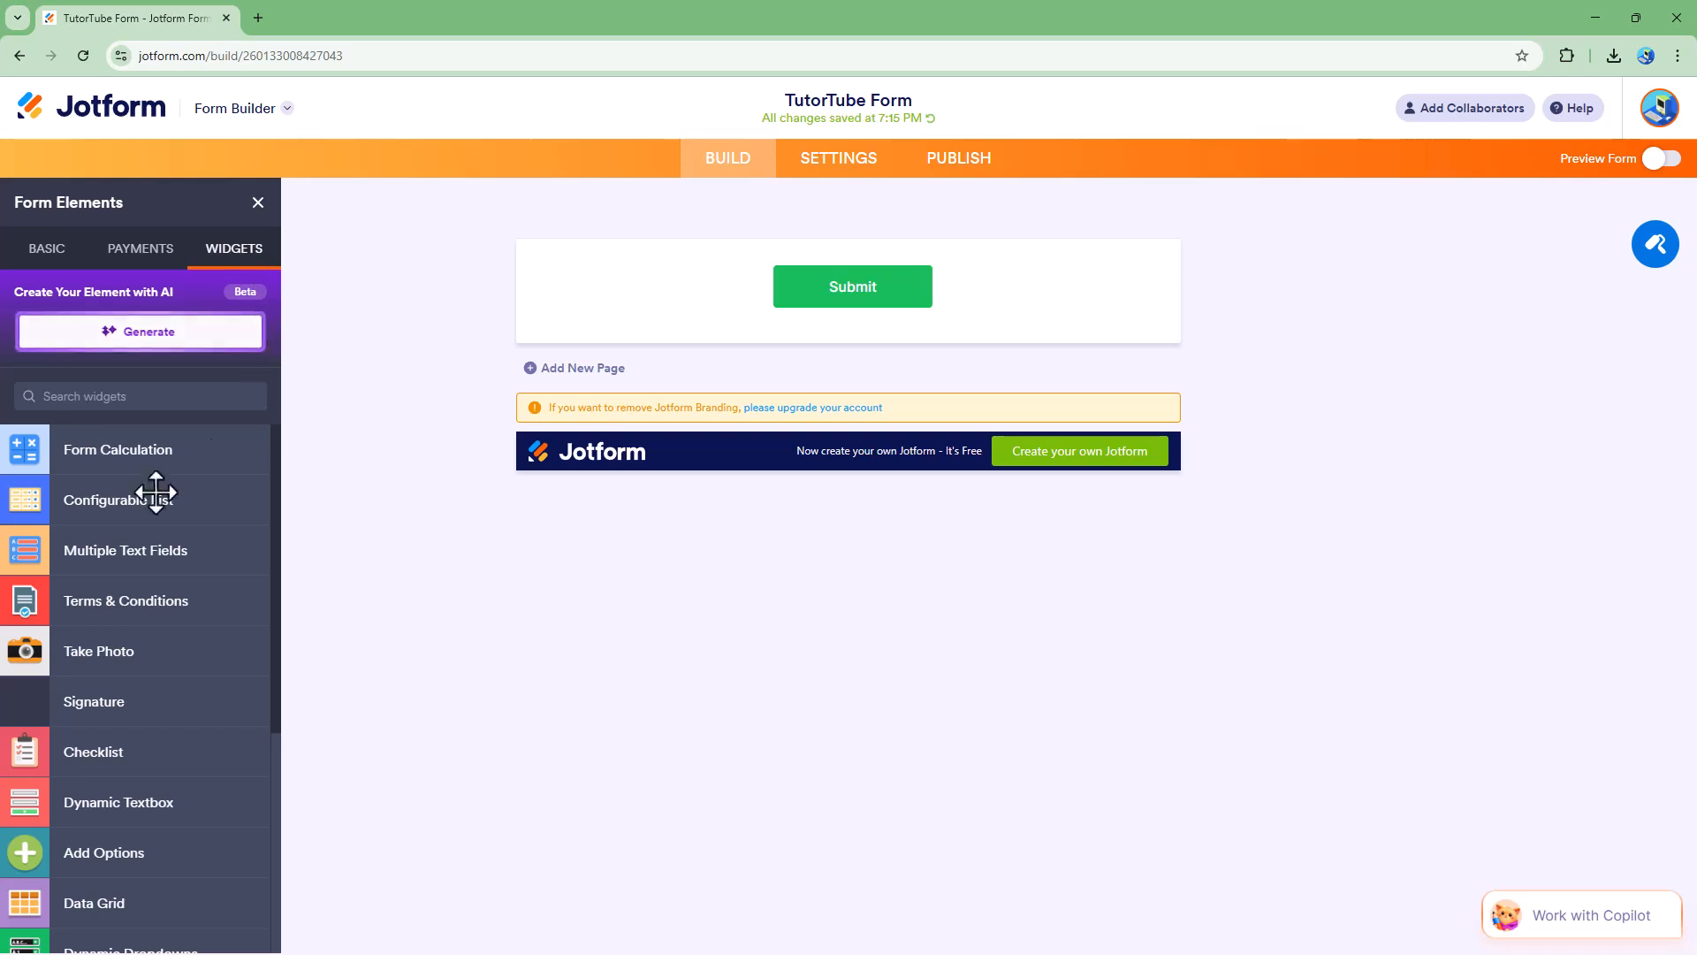
scroll(137, 648, down, 4)
scroll(141, 648, down, 9)
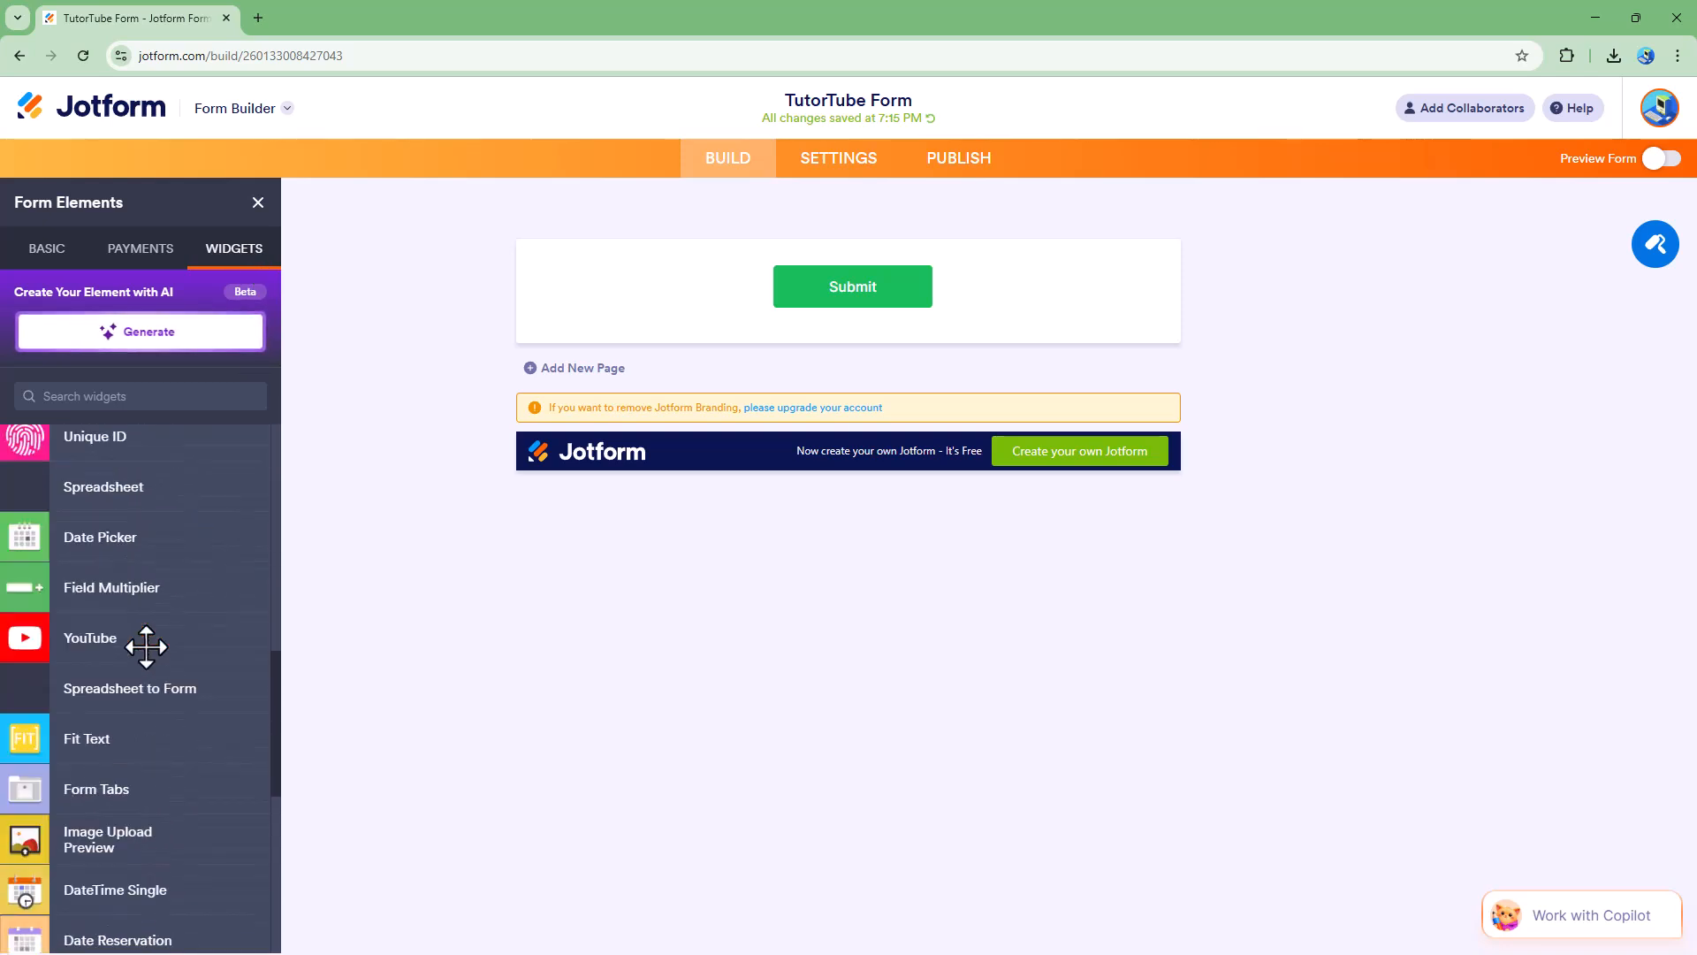
scroll(92, 583, up, 3)
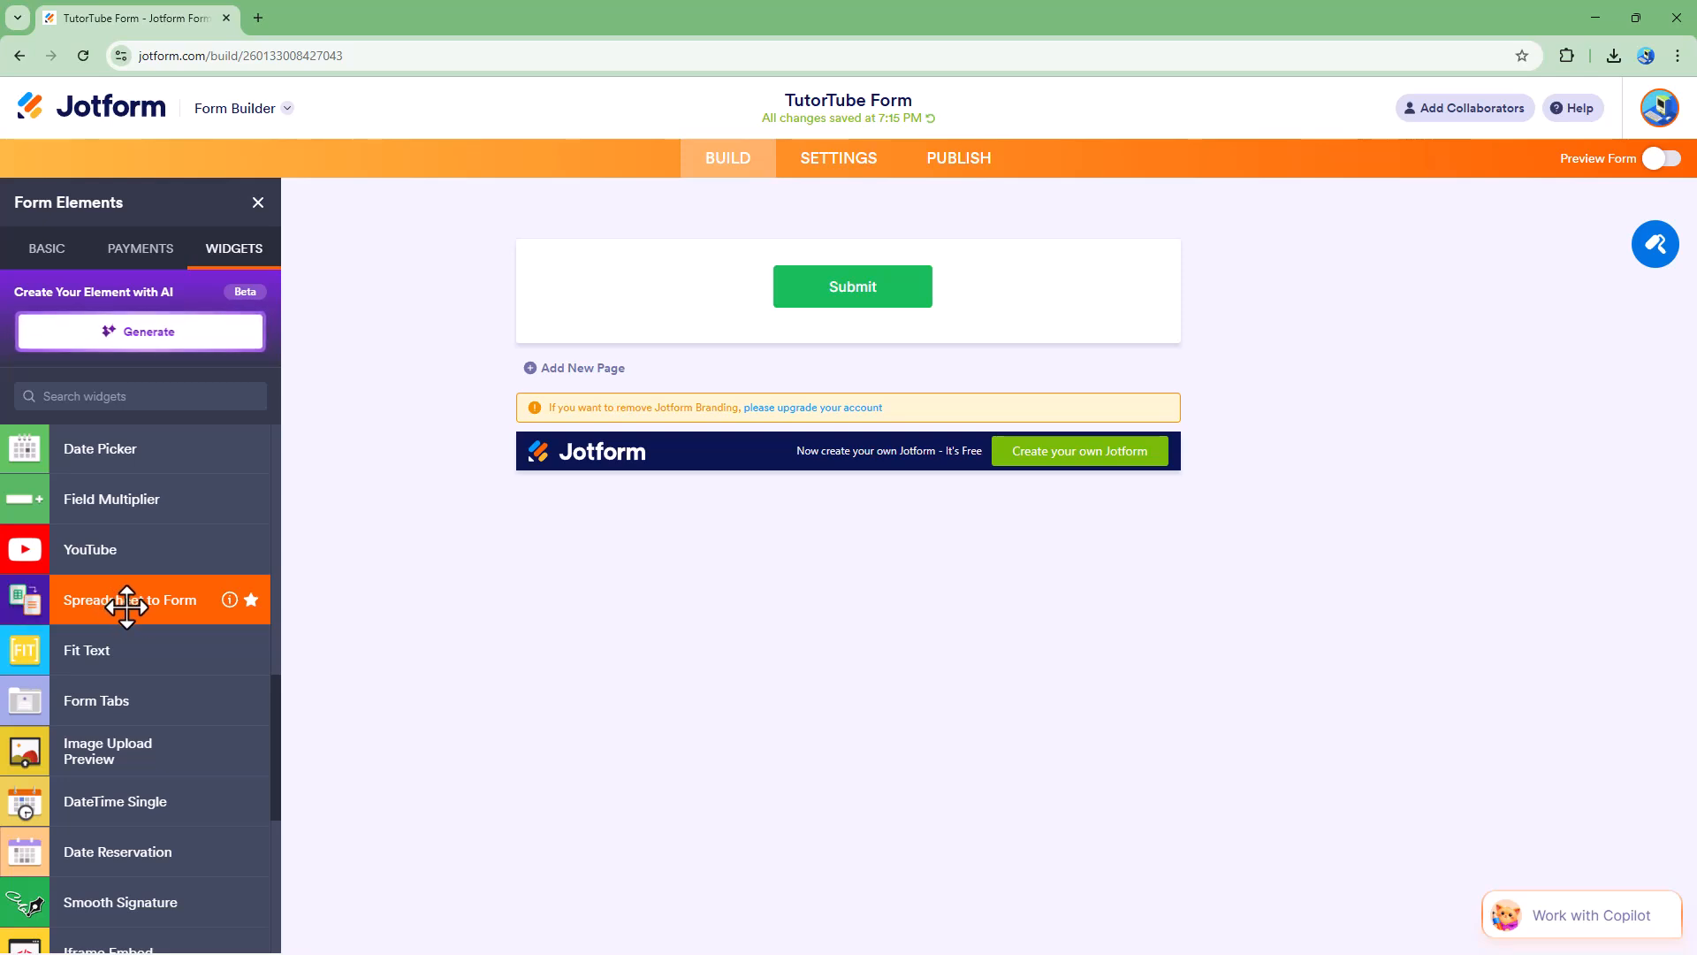
click(126, 607)
click(654, 280)
drag(688, 279, 506, 269)
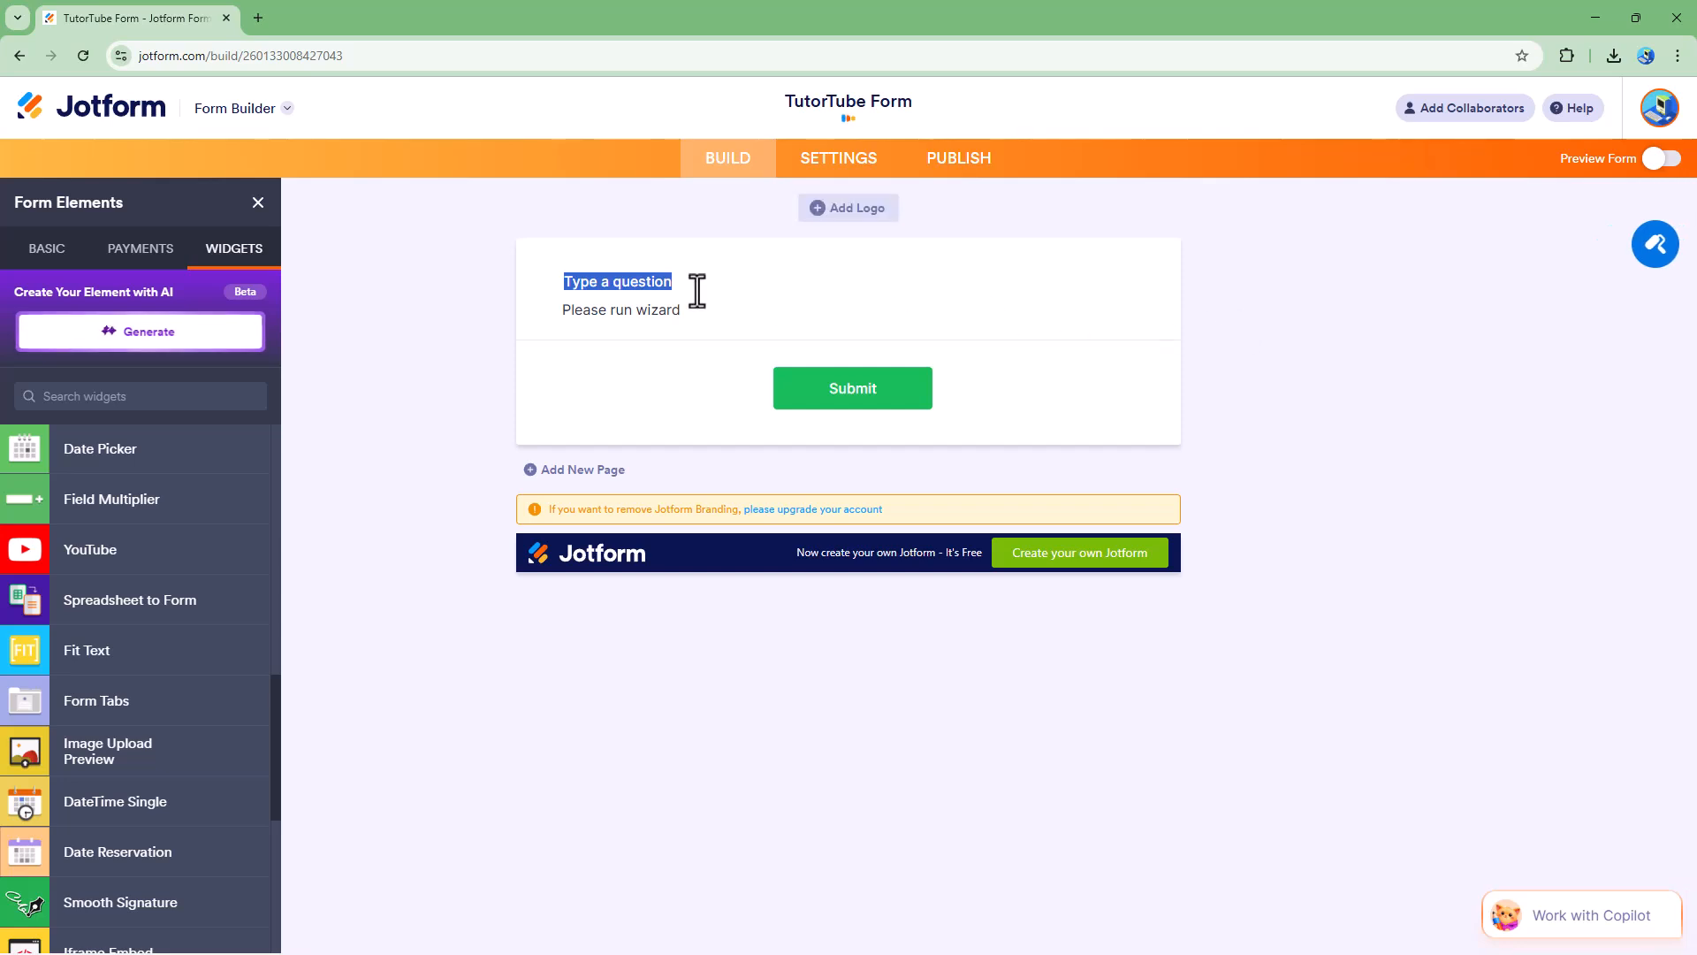
click(698, 291)
Upload jotform_spreadsheet_to_form_sample.xlsx from the Desktop as the Spreadsheet to Form widget's spreadsheet.
click(1168, 292)
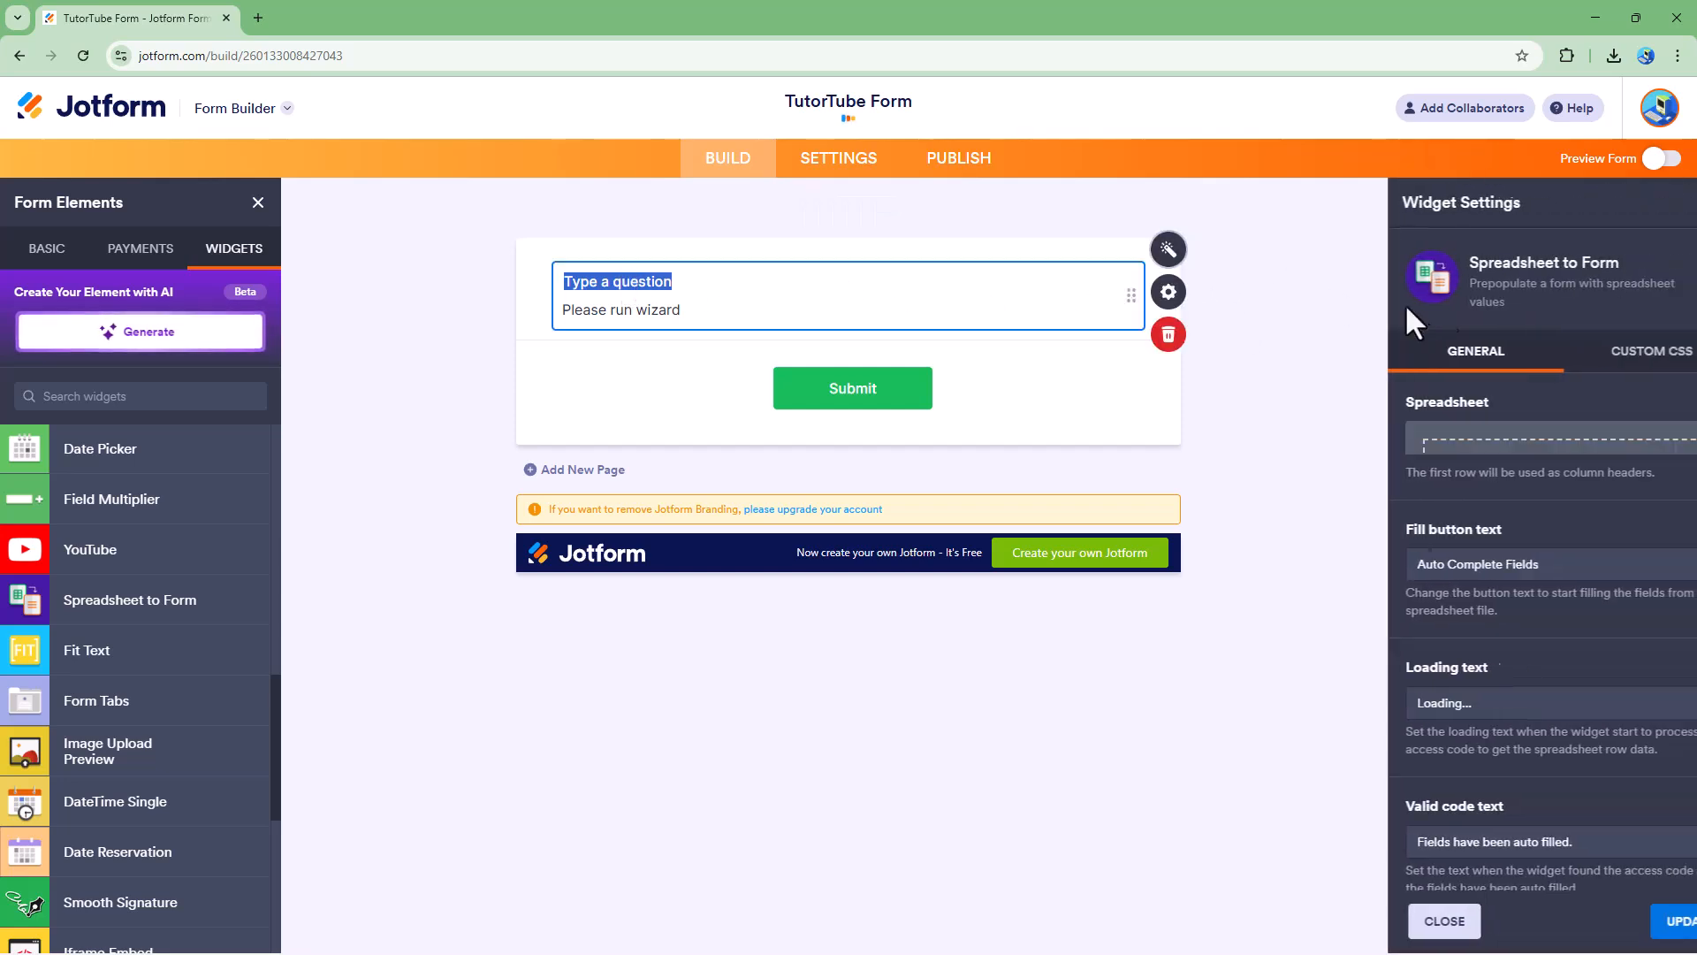
click(1509, 495)
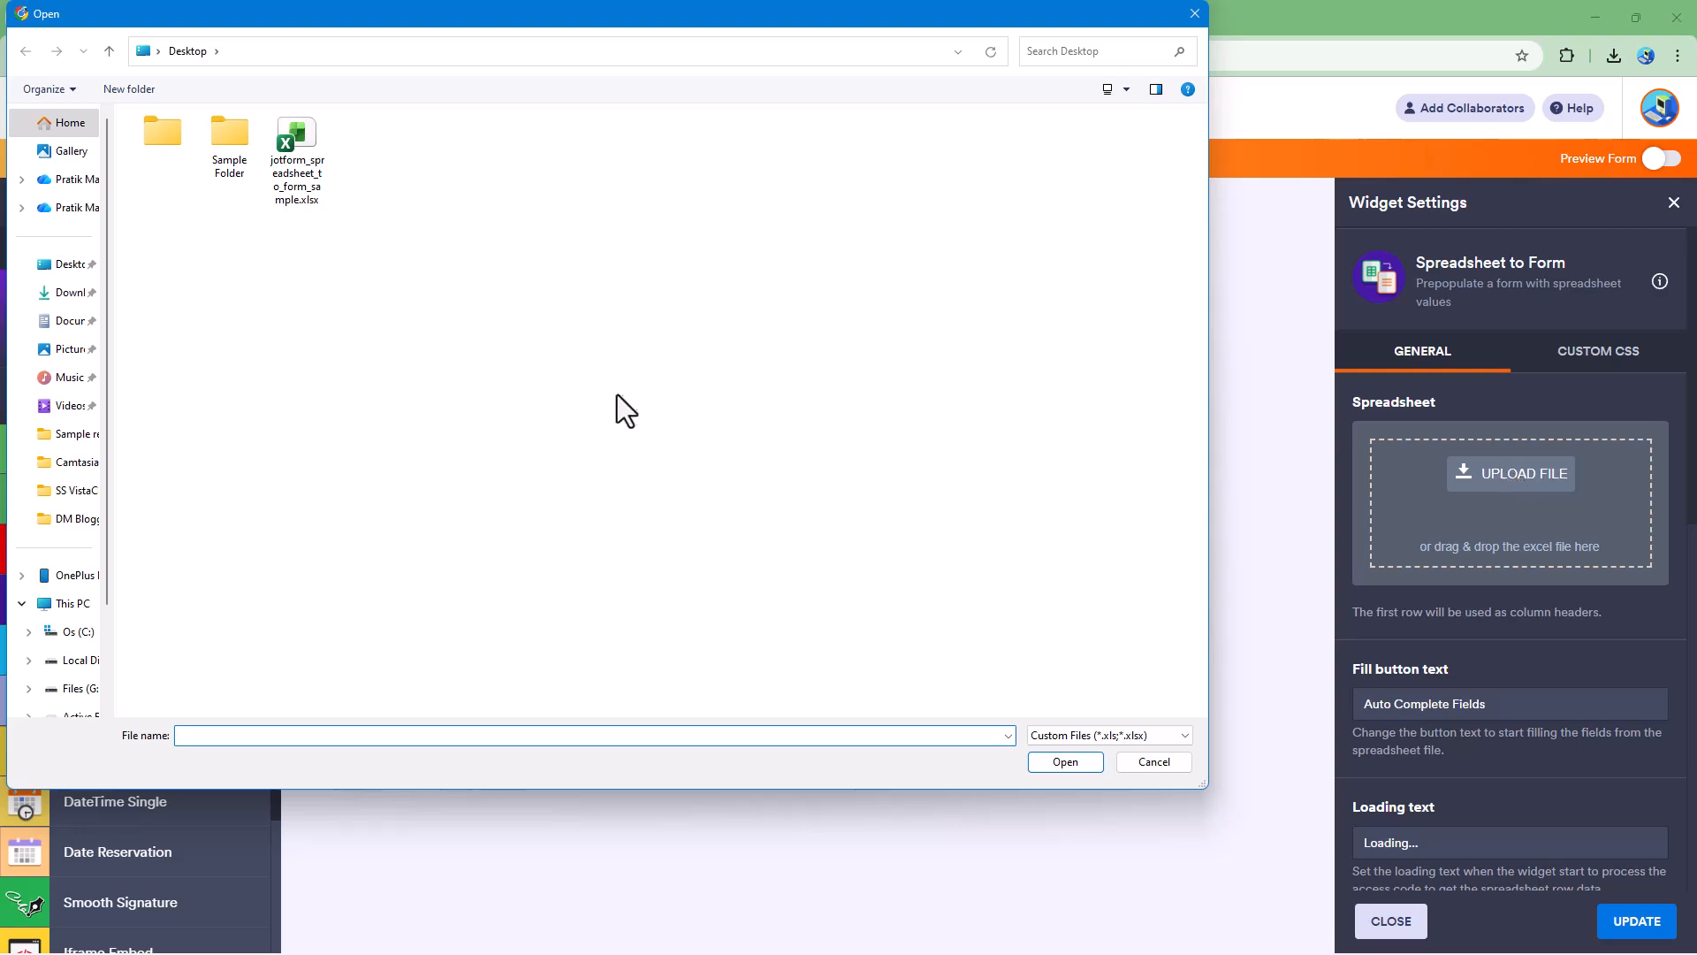
click(316, 183)
click(1061, 767)
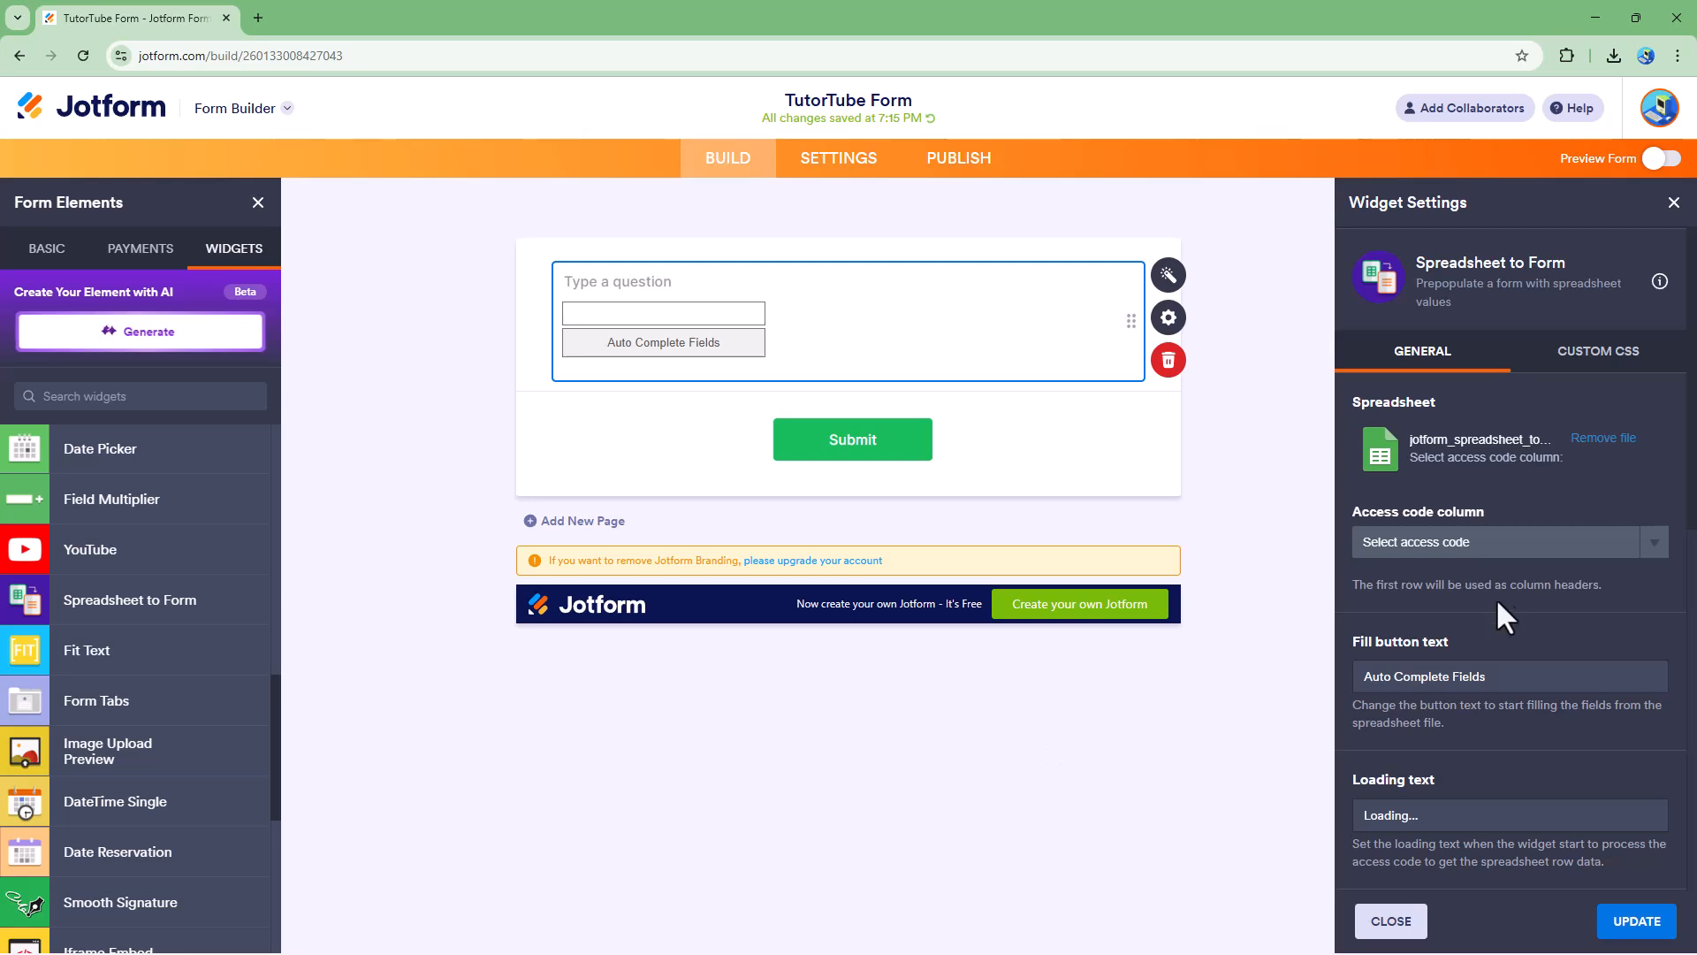
Set the widget's access code column to ID and check that column in the Excel sheet.
click(1405, 542)
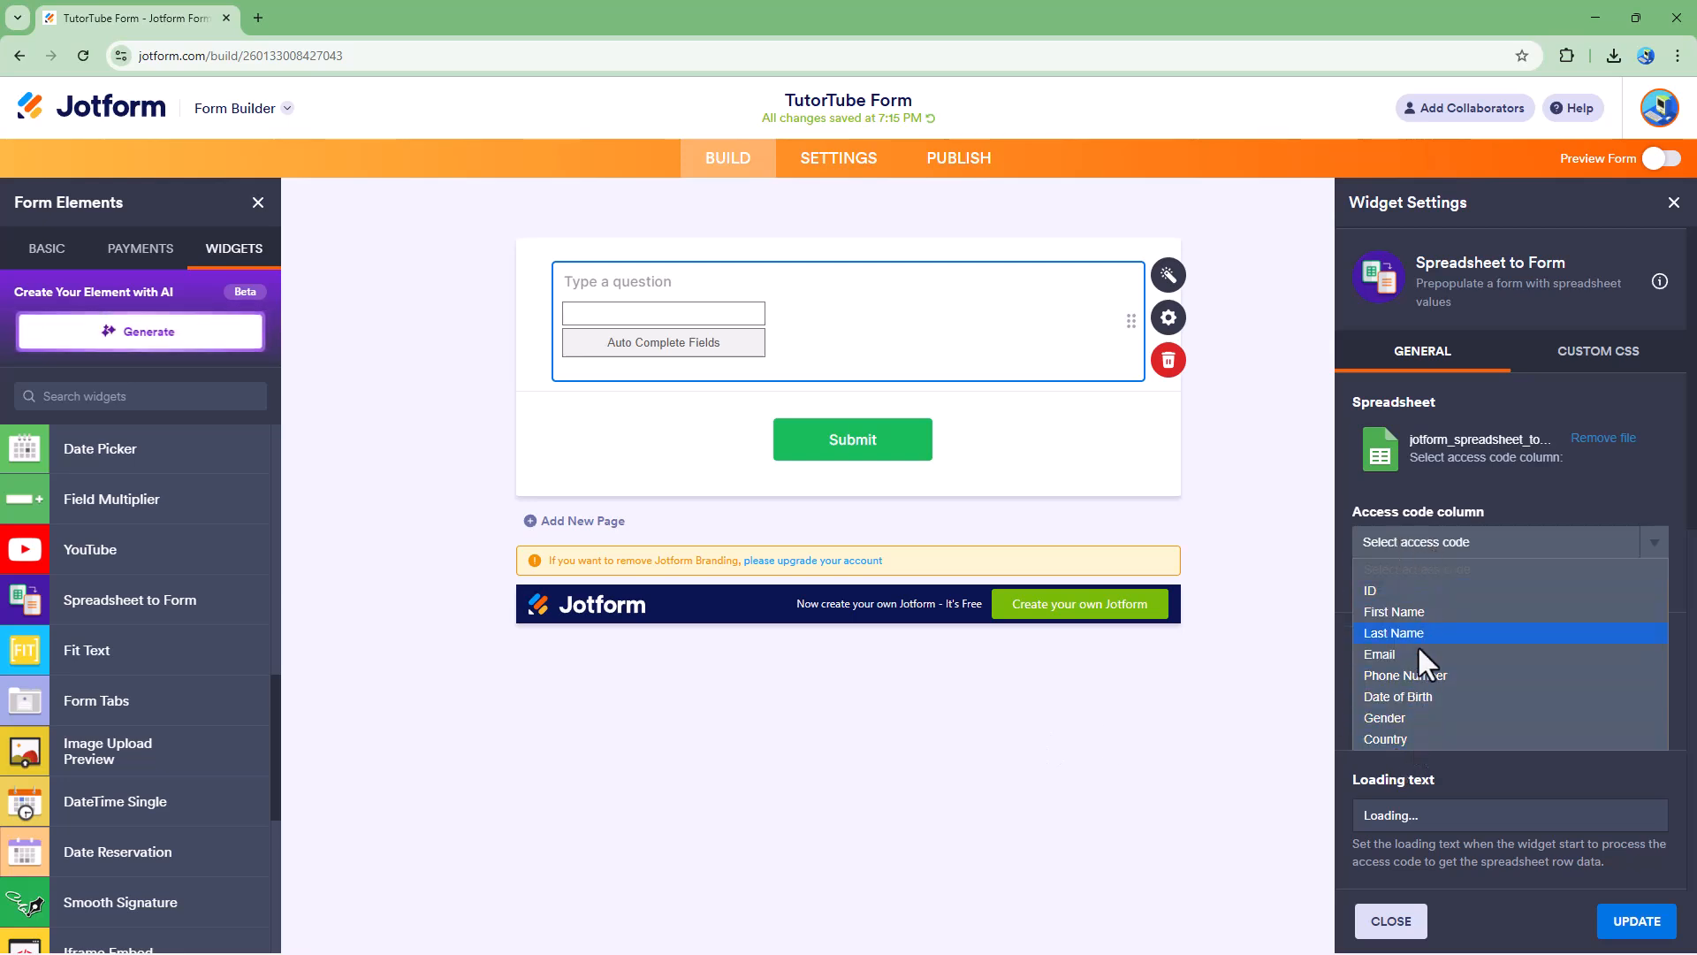
click(1377, 587)
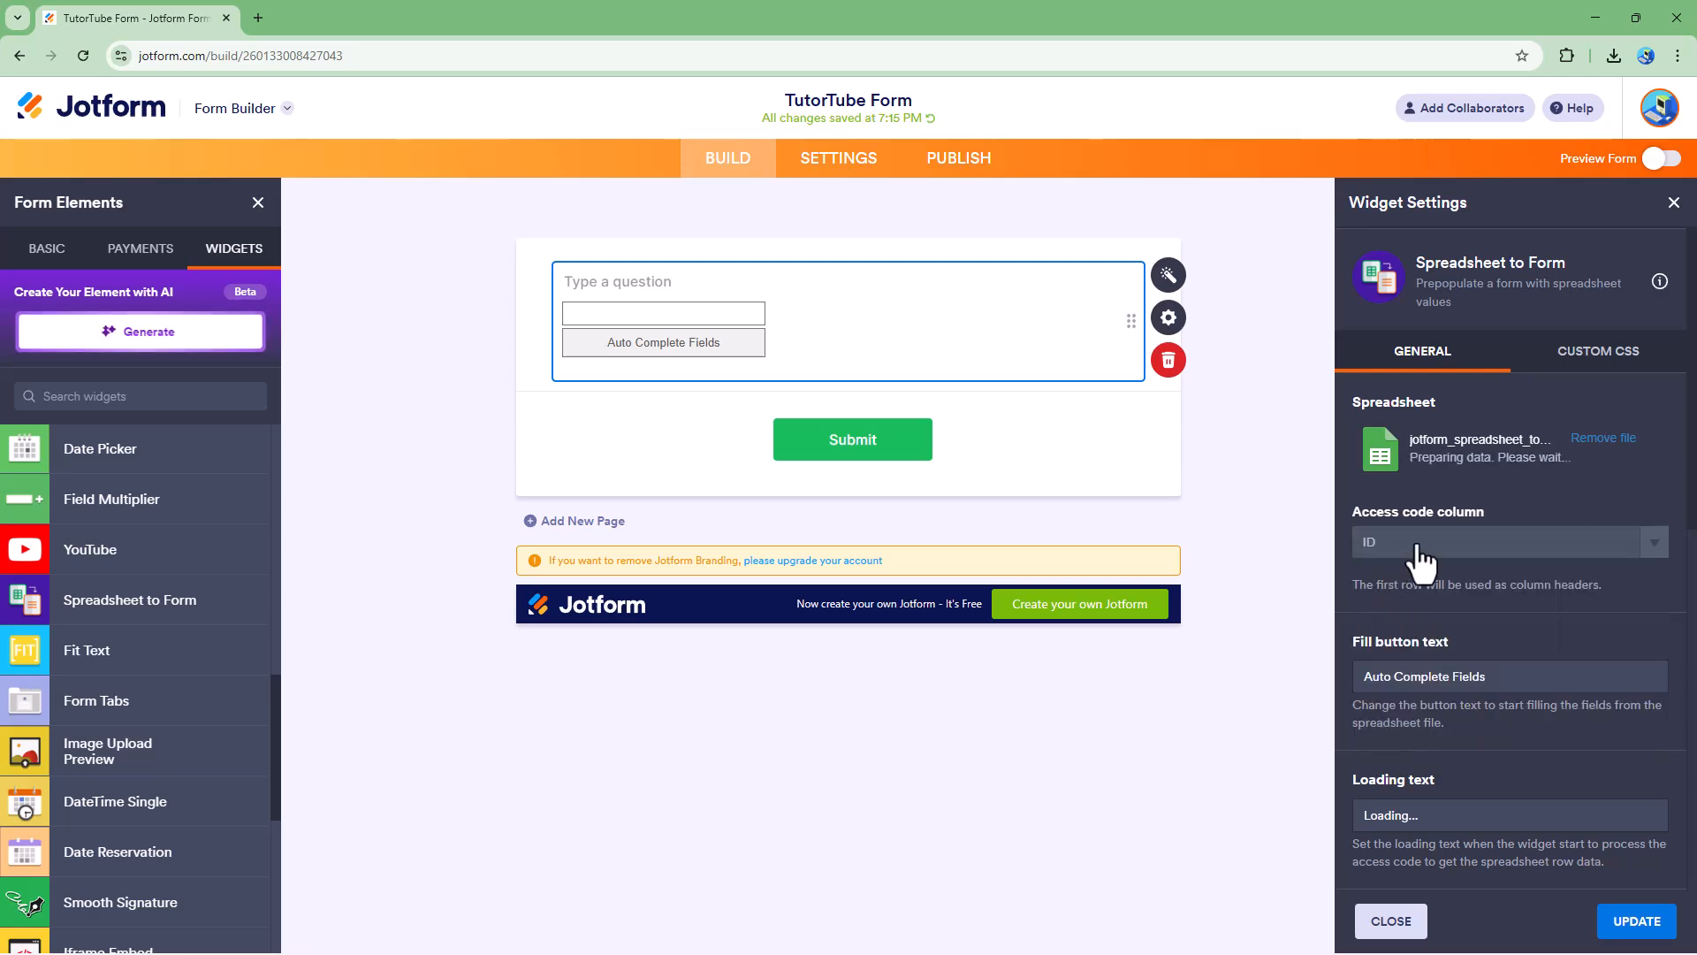
drag(1696, 584, 873, 285)
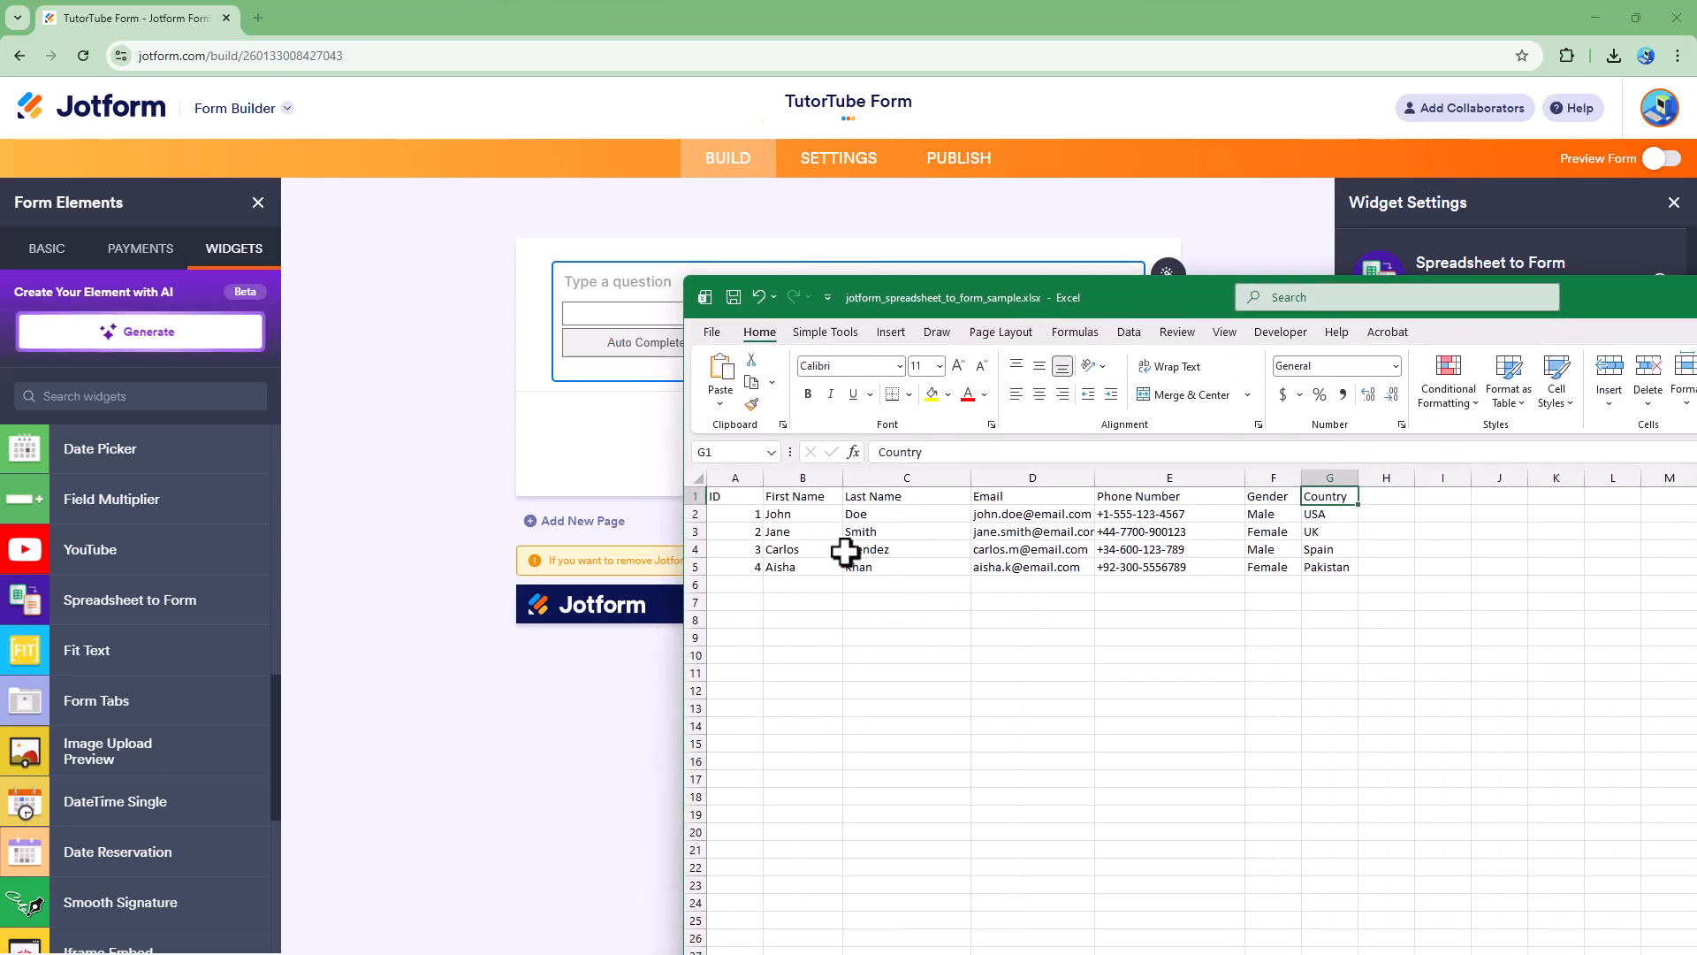
drag(1112, 302, 1696, 424)
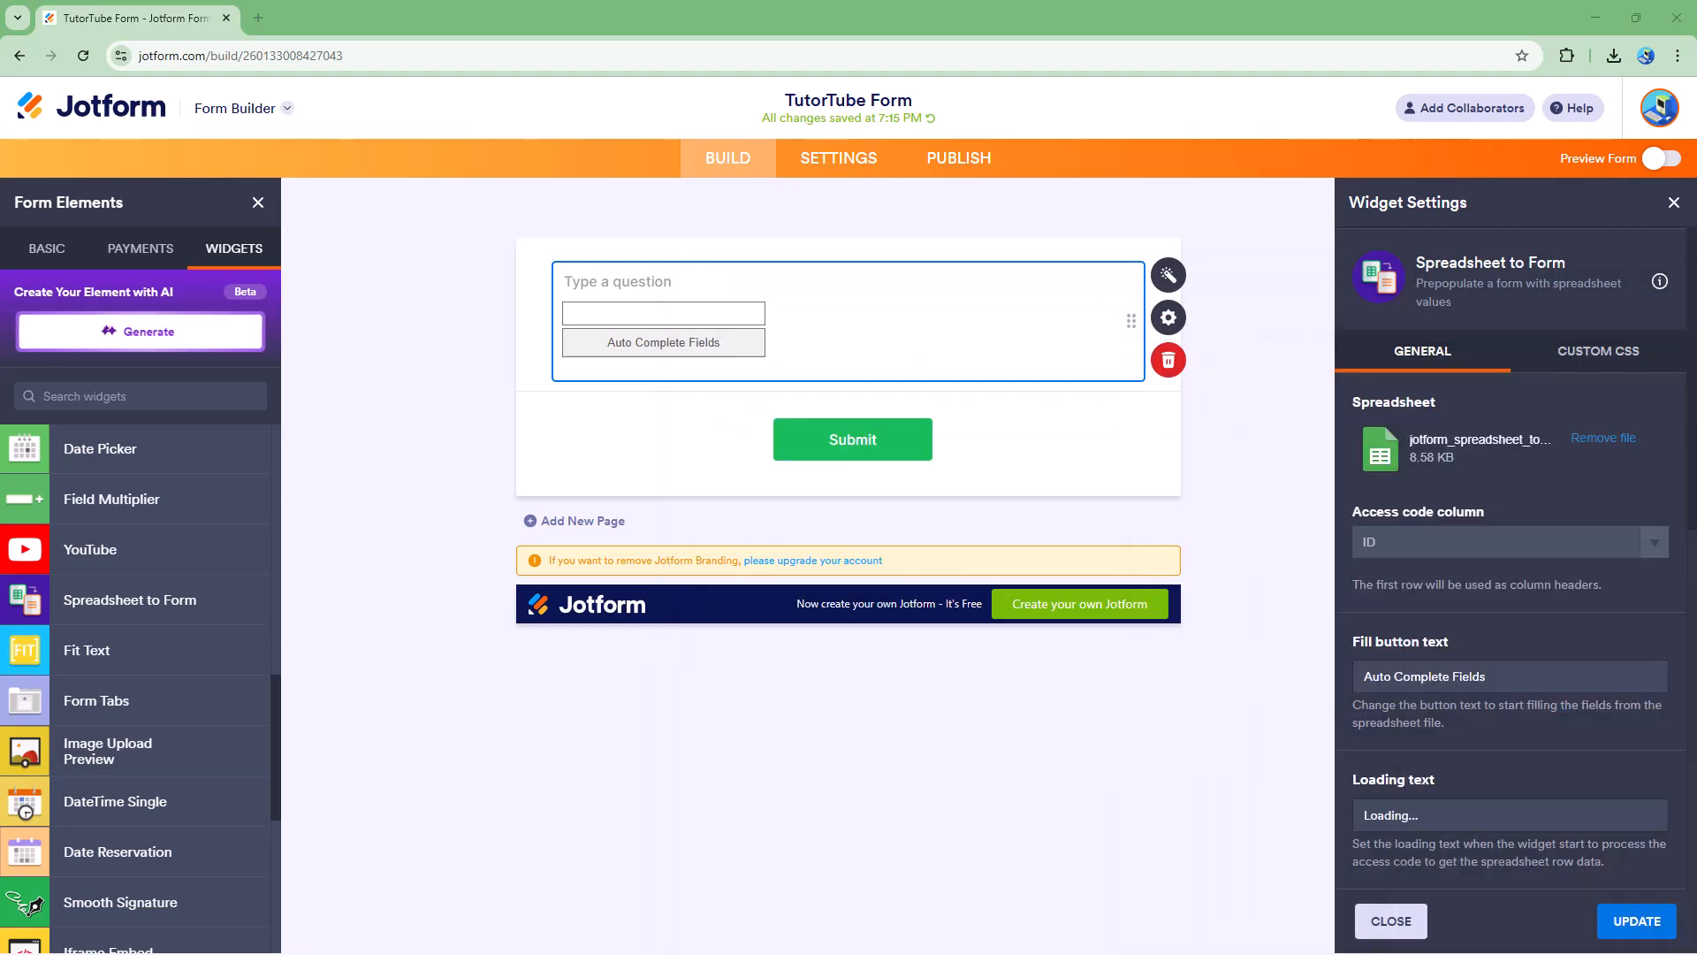
Change the widget's fill button text to "Fill" and apply it to the form.
scroll(1503, 659, down, 1)
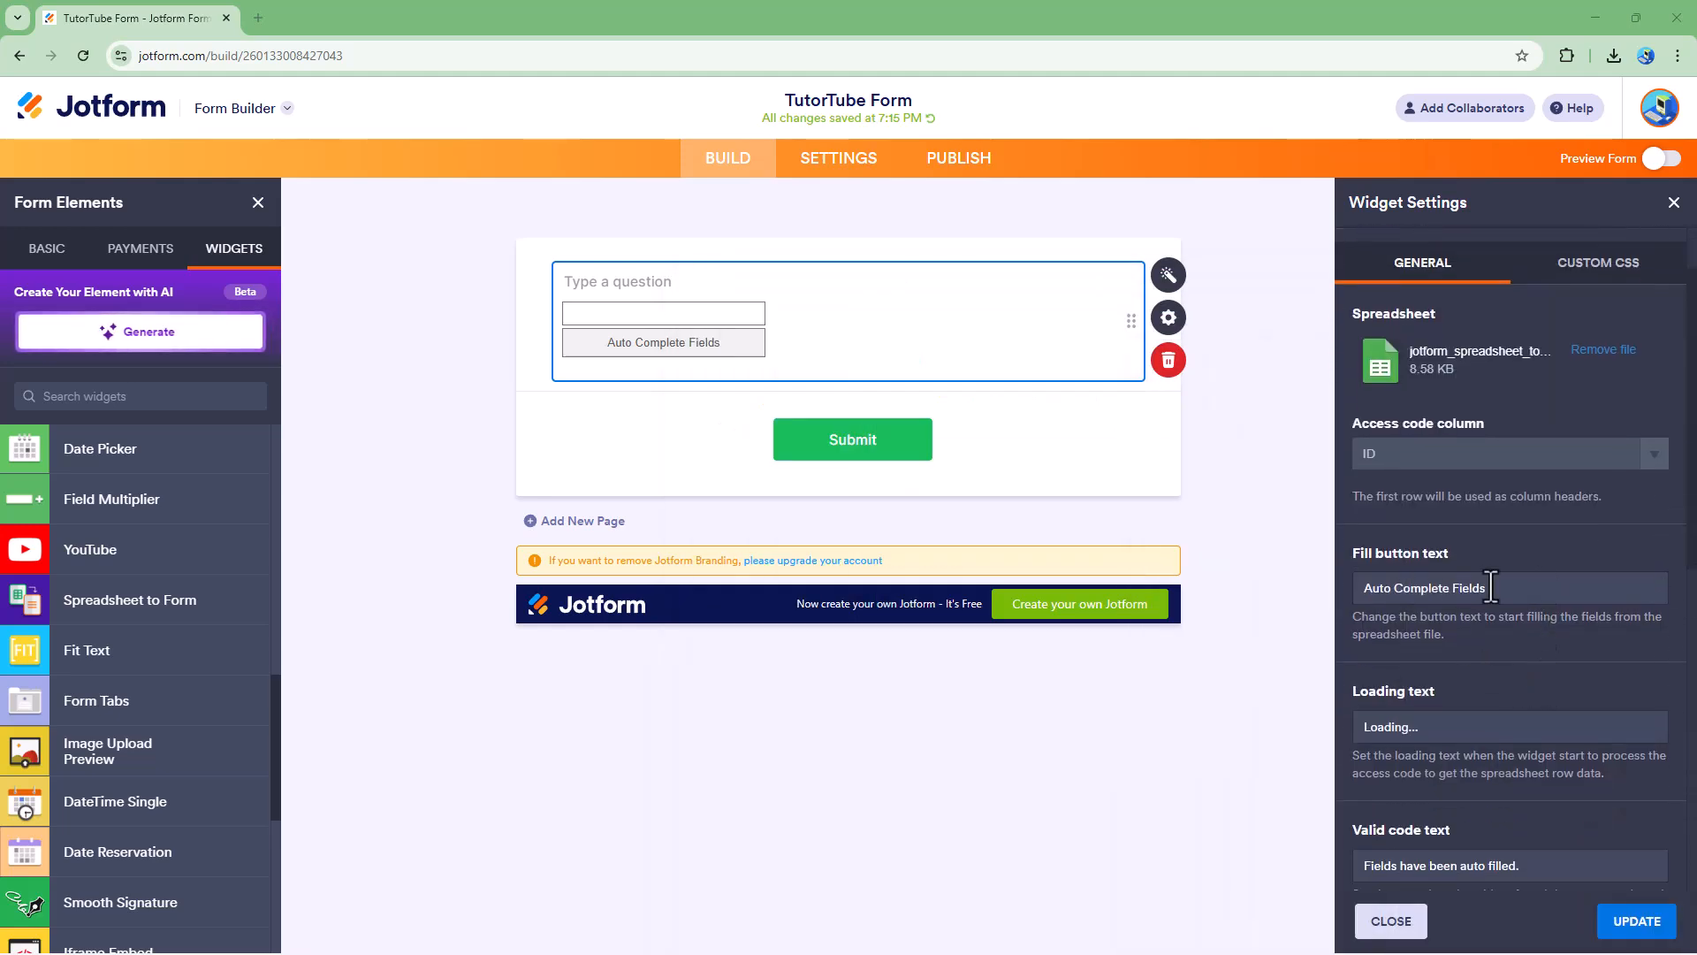
drag(1490, 588, 1299, 581)
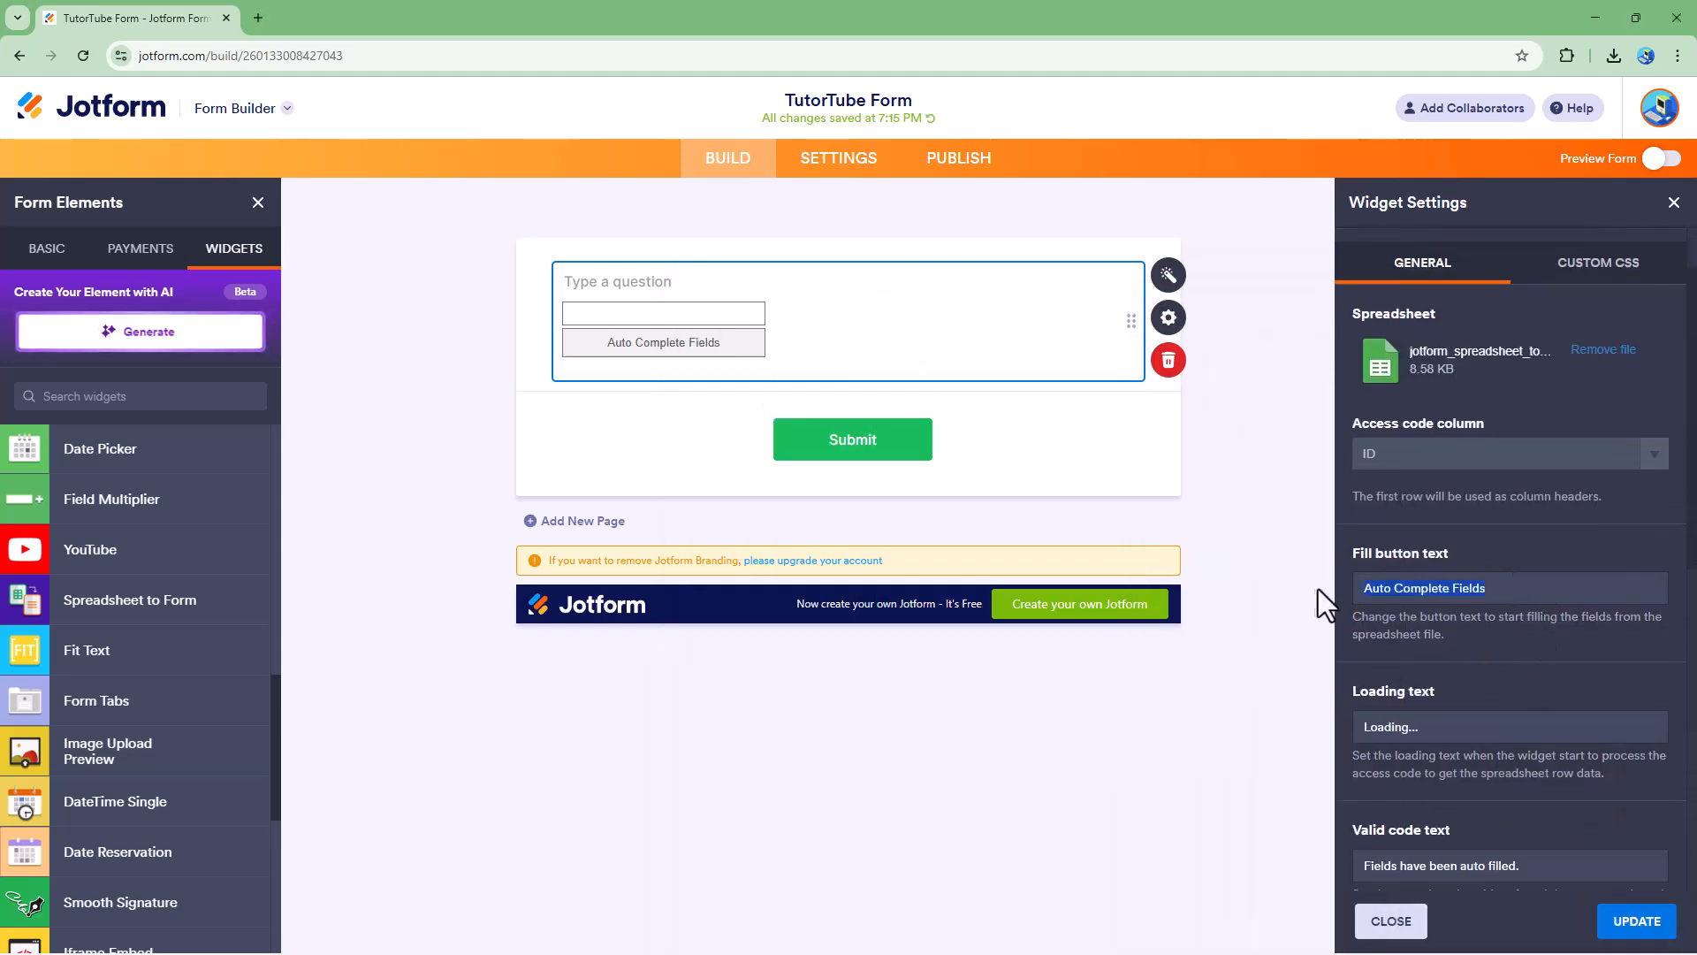
text(Fill)
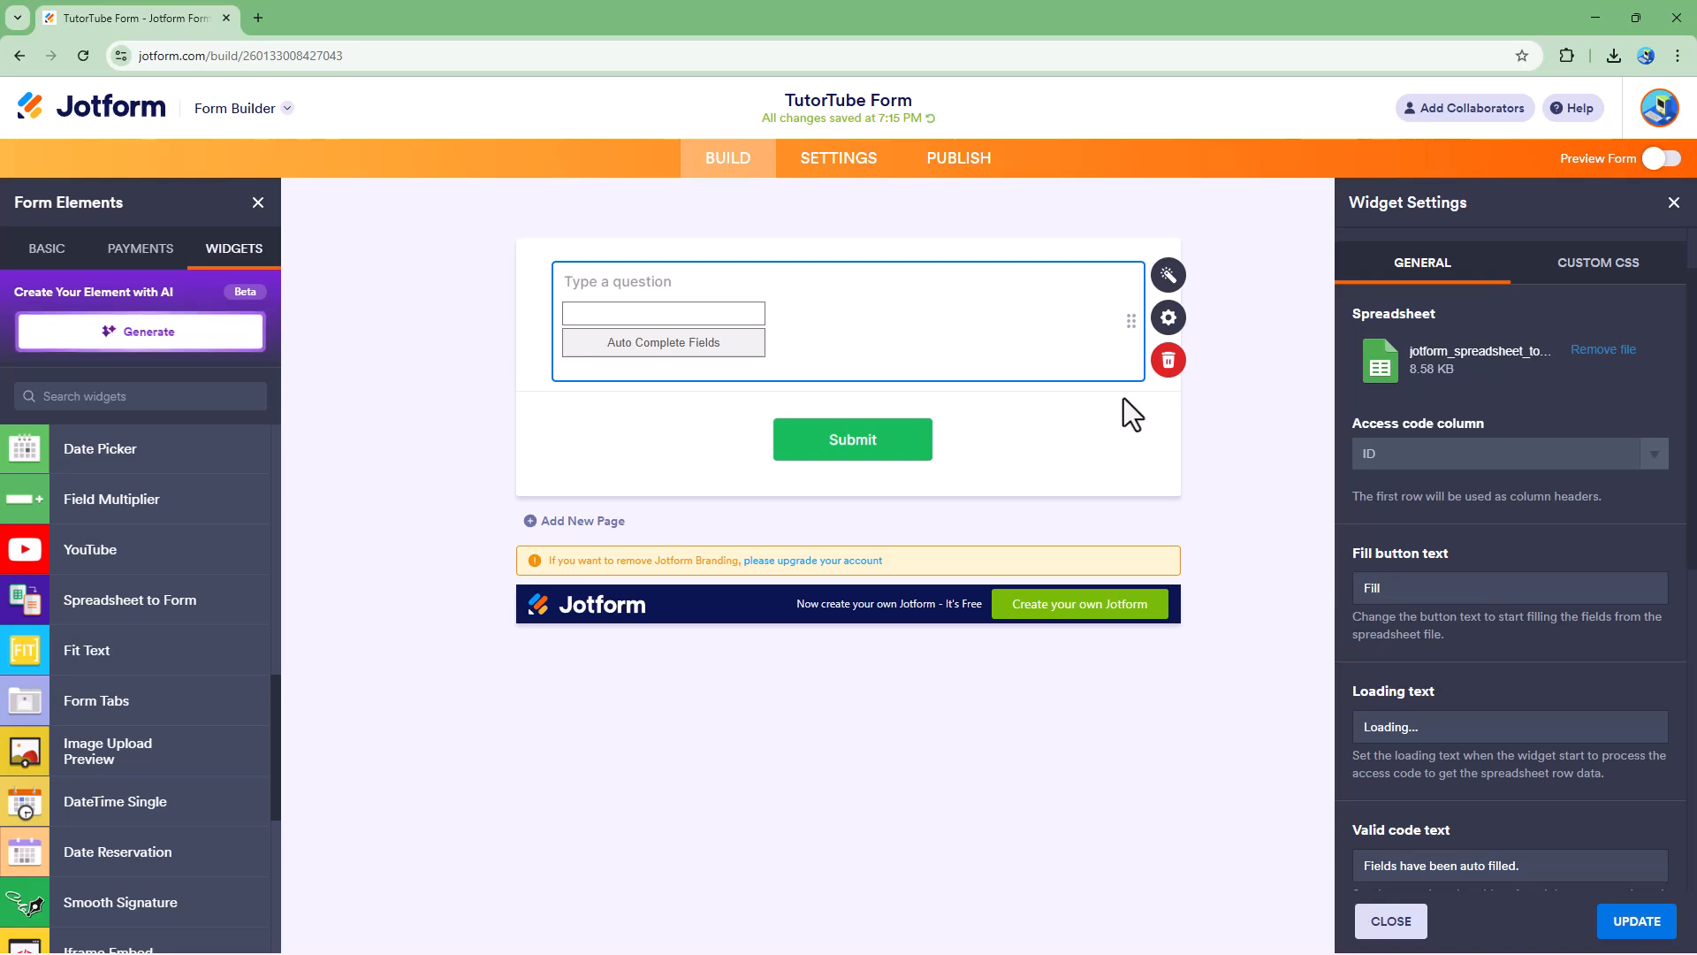
click(1035, 443)
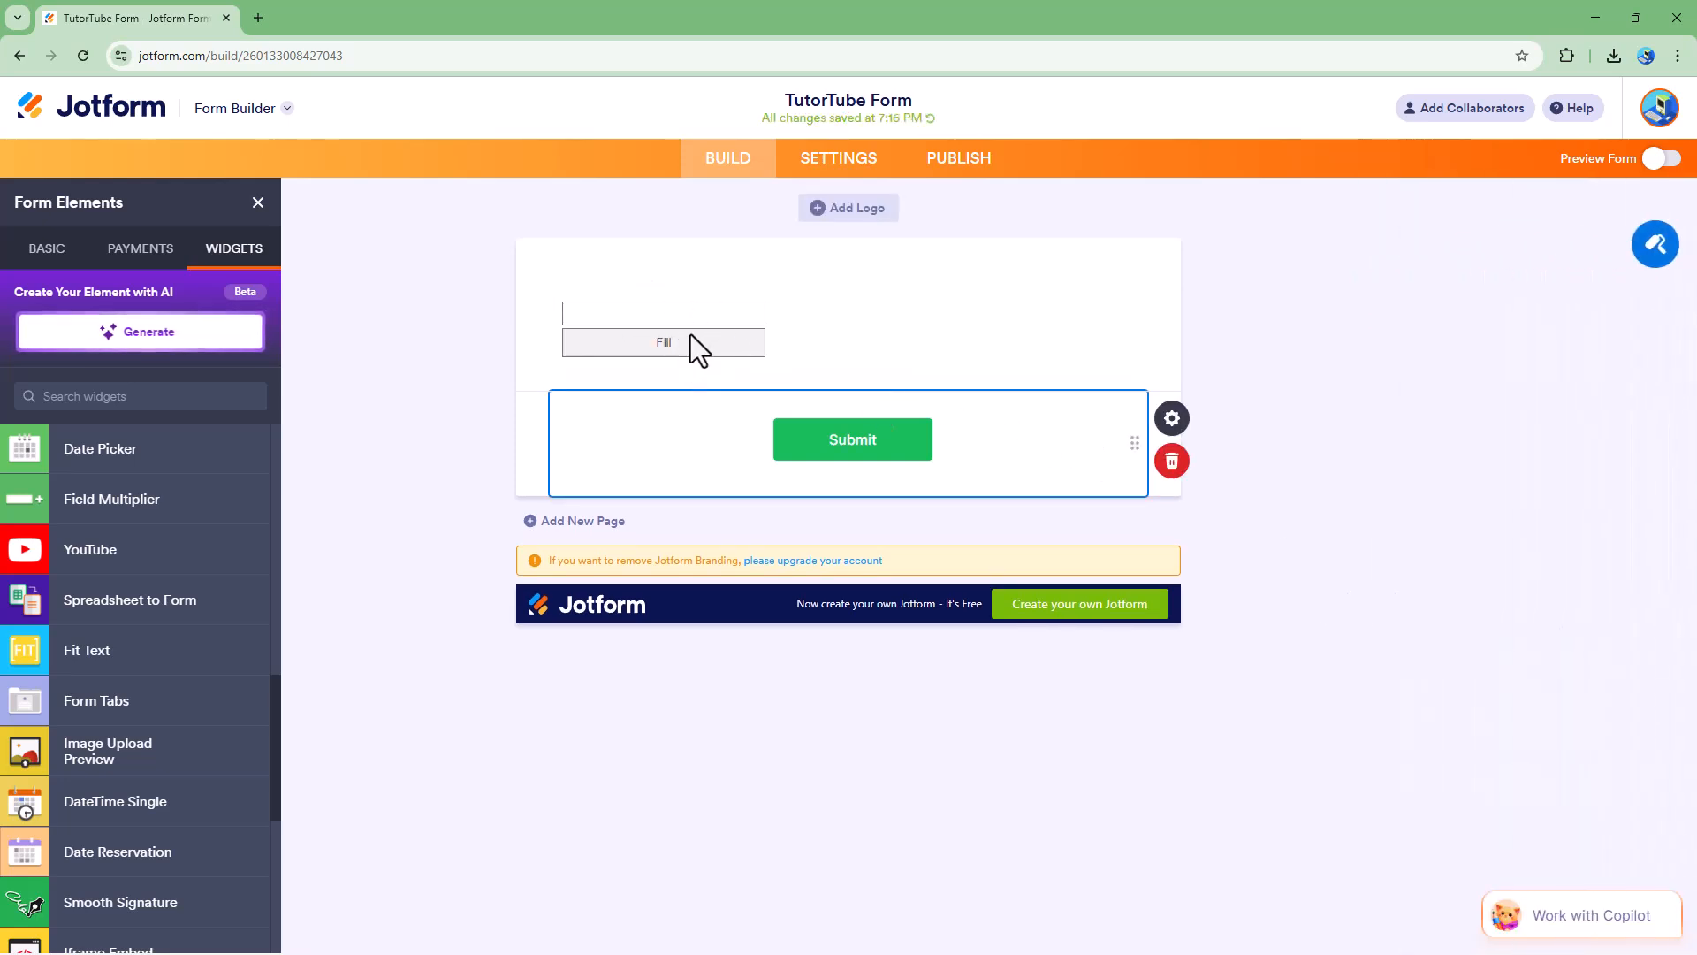
Reopen the Spreadsheet to Form widget's settings and label its question "Enter your ID".
click(1000, 326)
click(1169, 317)
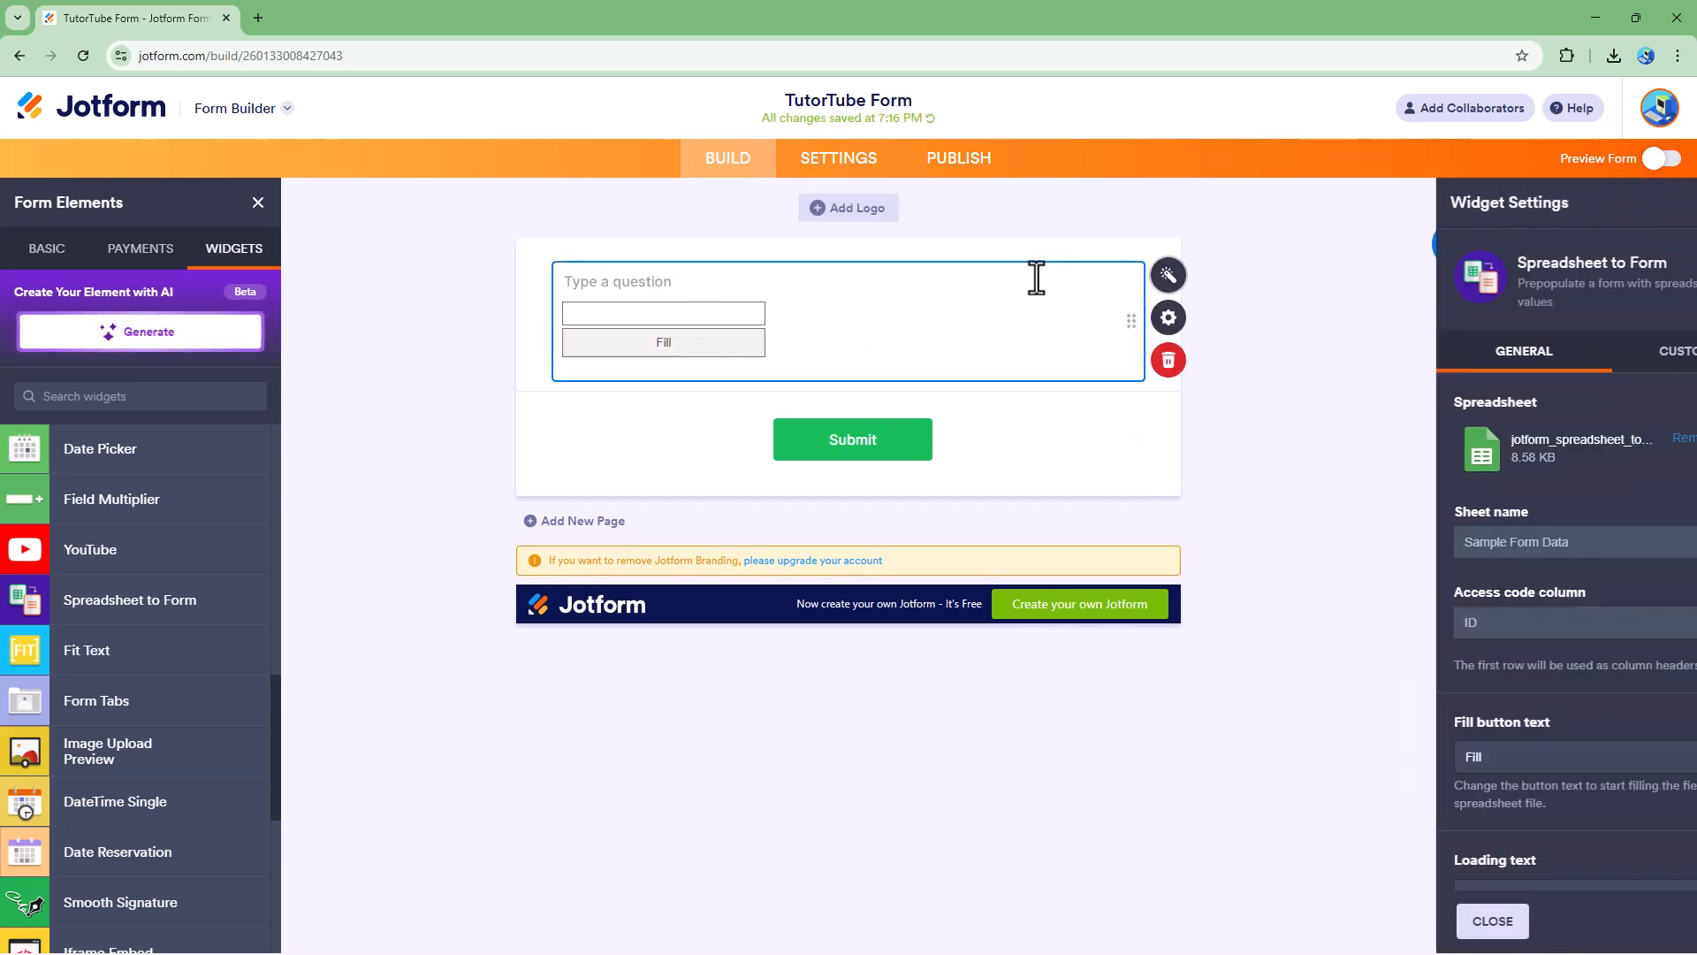
click(656, 282)
text(Enter your ID)
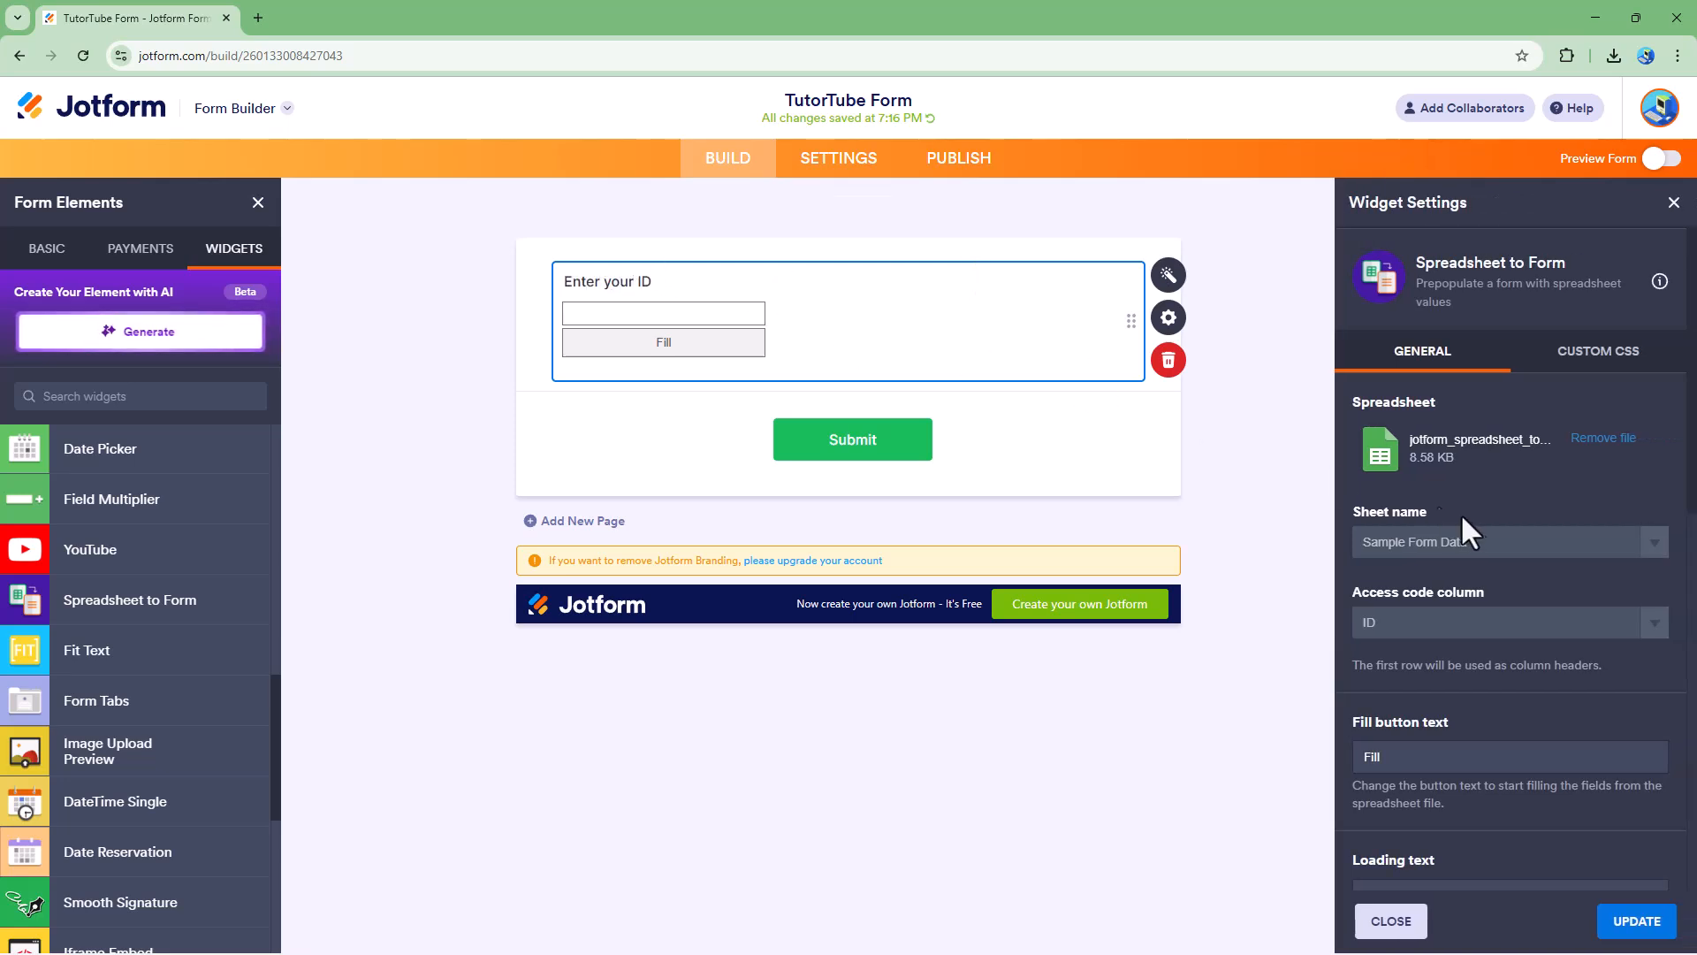
Change the widget's loading text to "Filling".
scroll(1418, 643, down, 2)
scroll(1418, 644, down, 3)
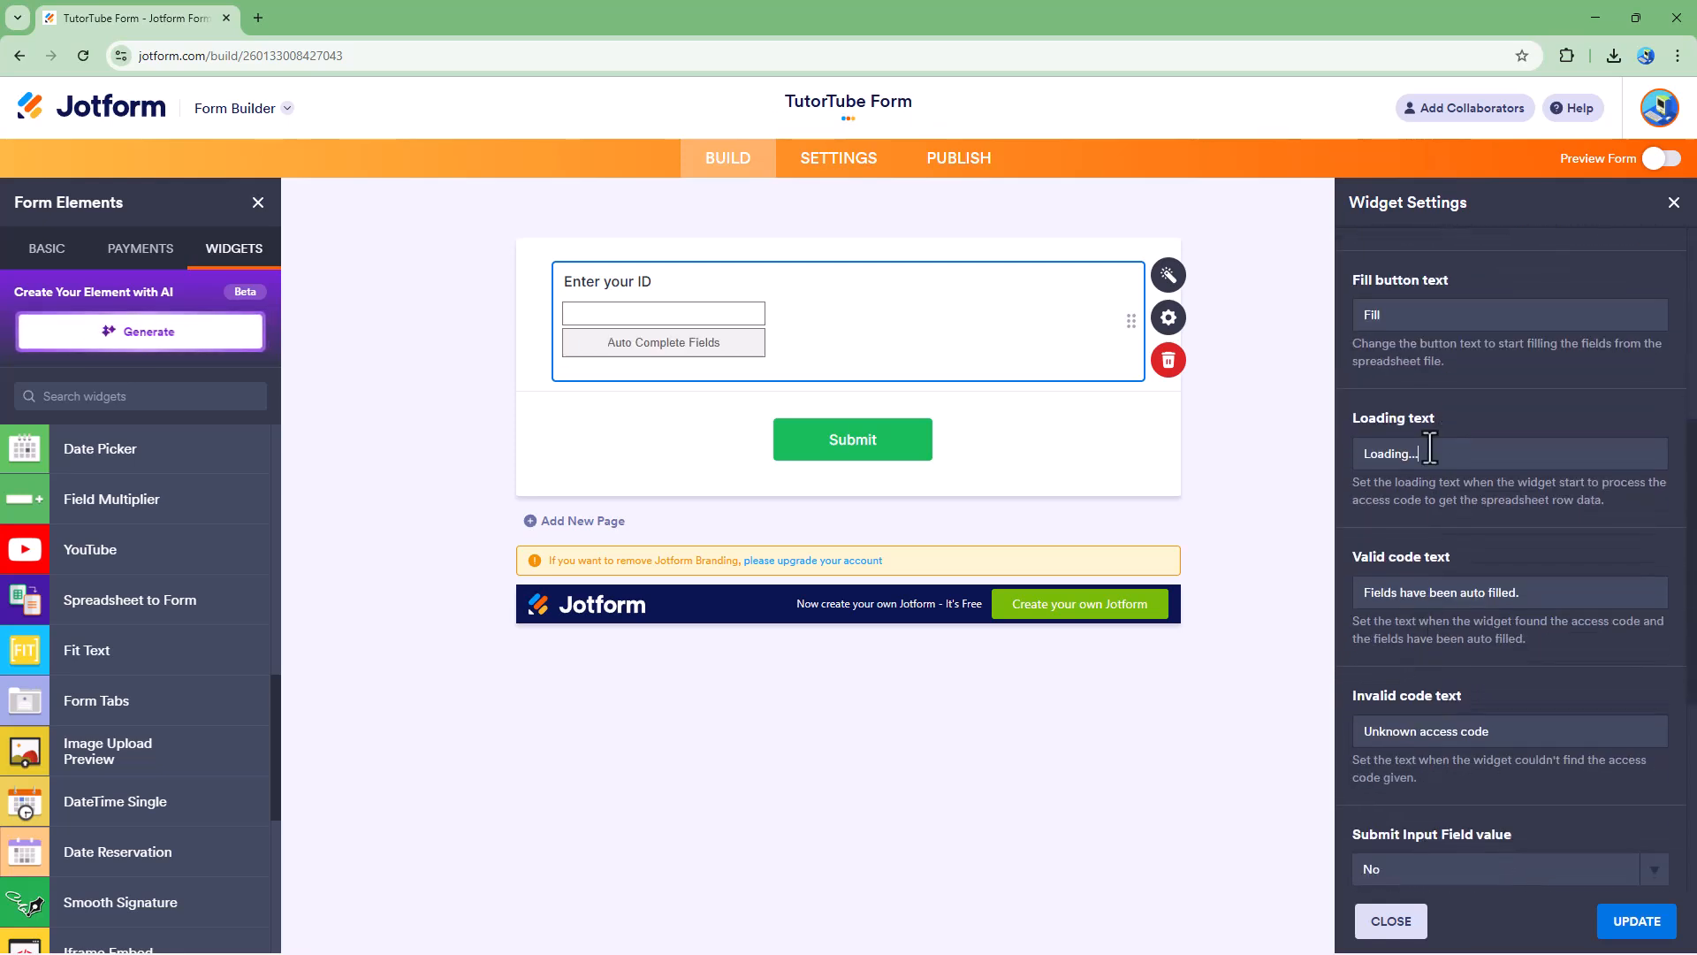
click(1404, 455)
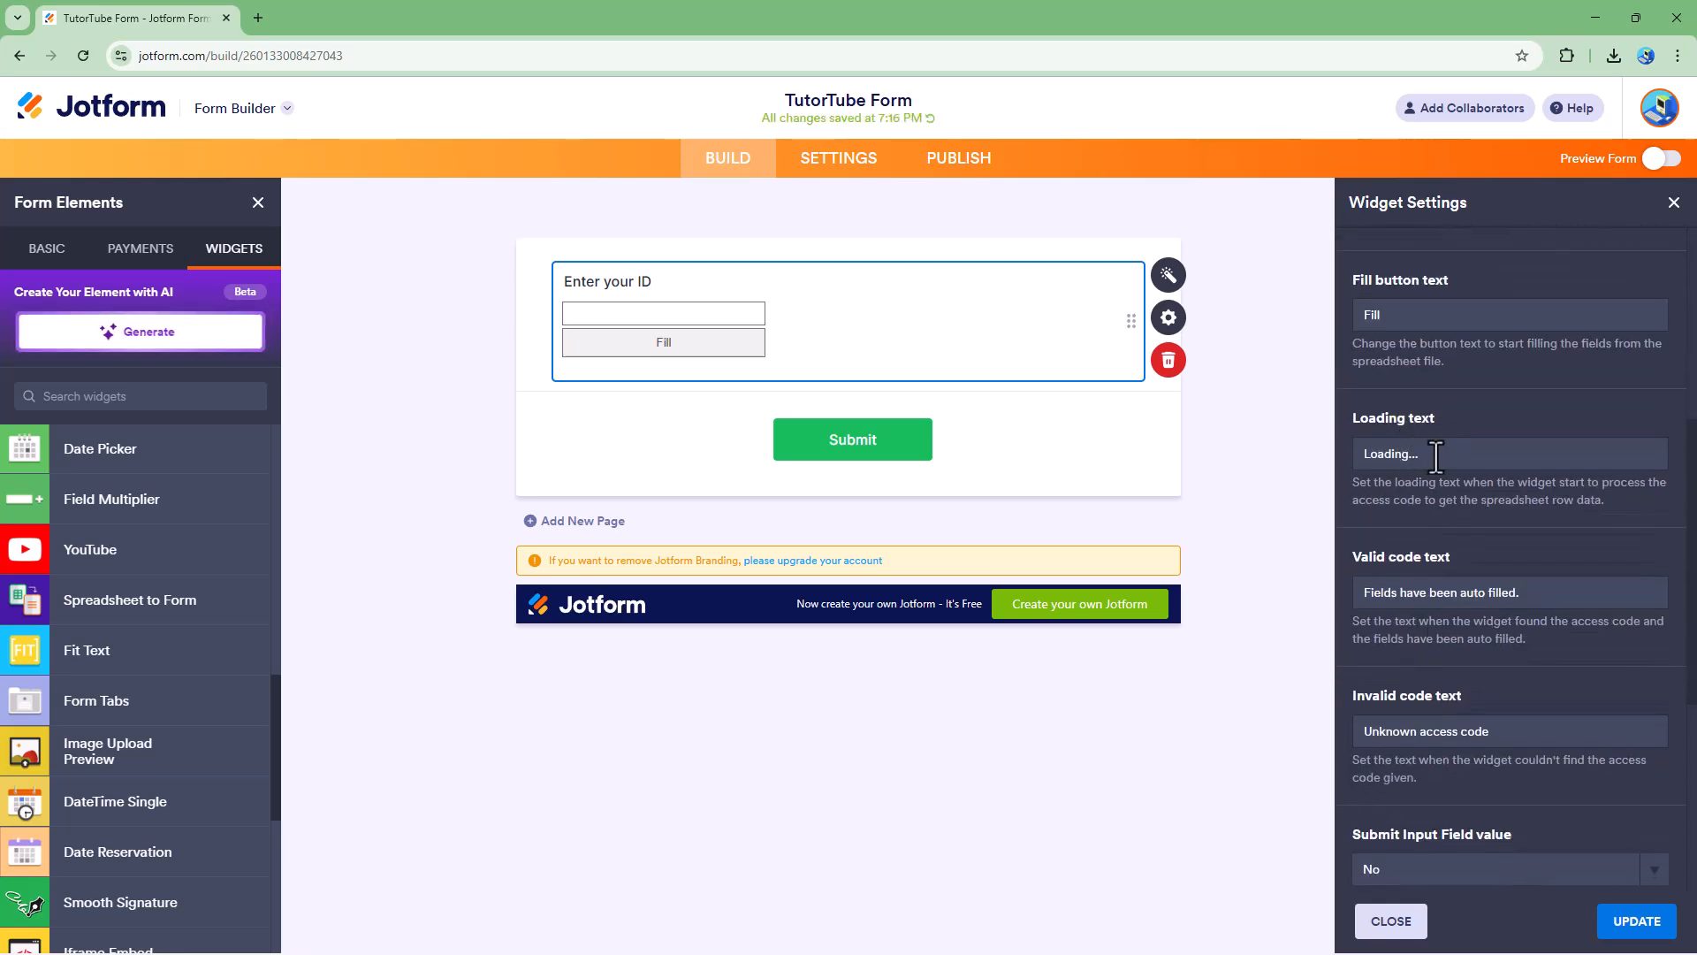
double_click(1406, 454)
text(Filling)
Examine the widget's valid and invalid code texts, submission and background options, and custom CSS settings.
drag(1376, 553, 1494, 597)
drag(1386, 709, 1424, 755)
scroll(1420, 815, down, 5)
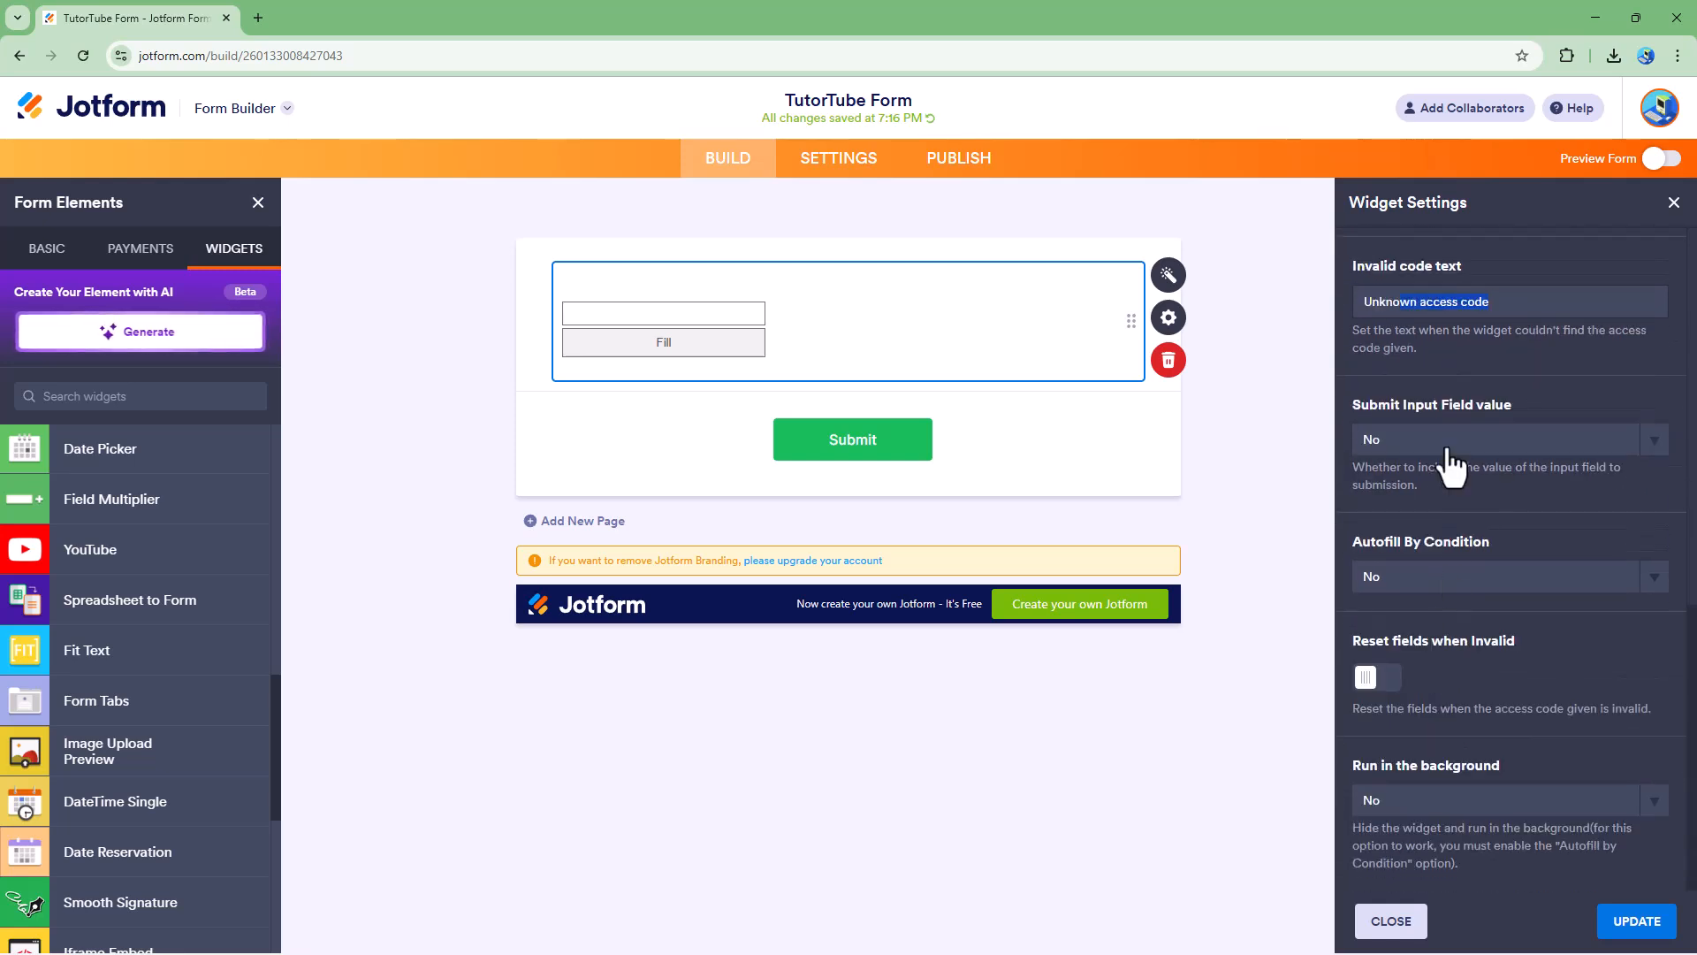
click(1486, 449)
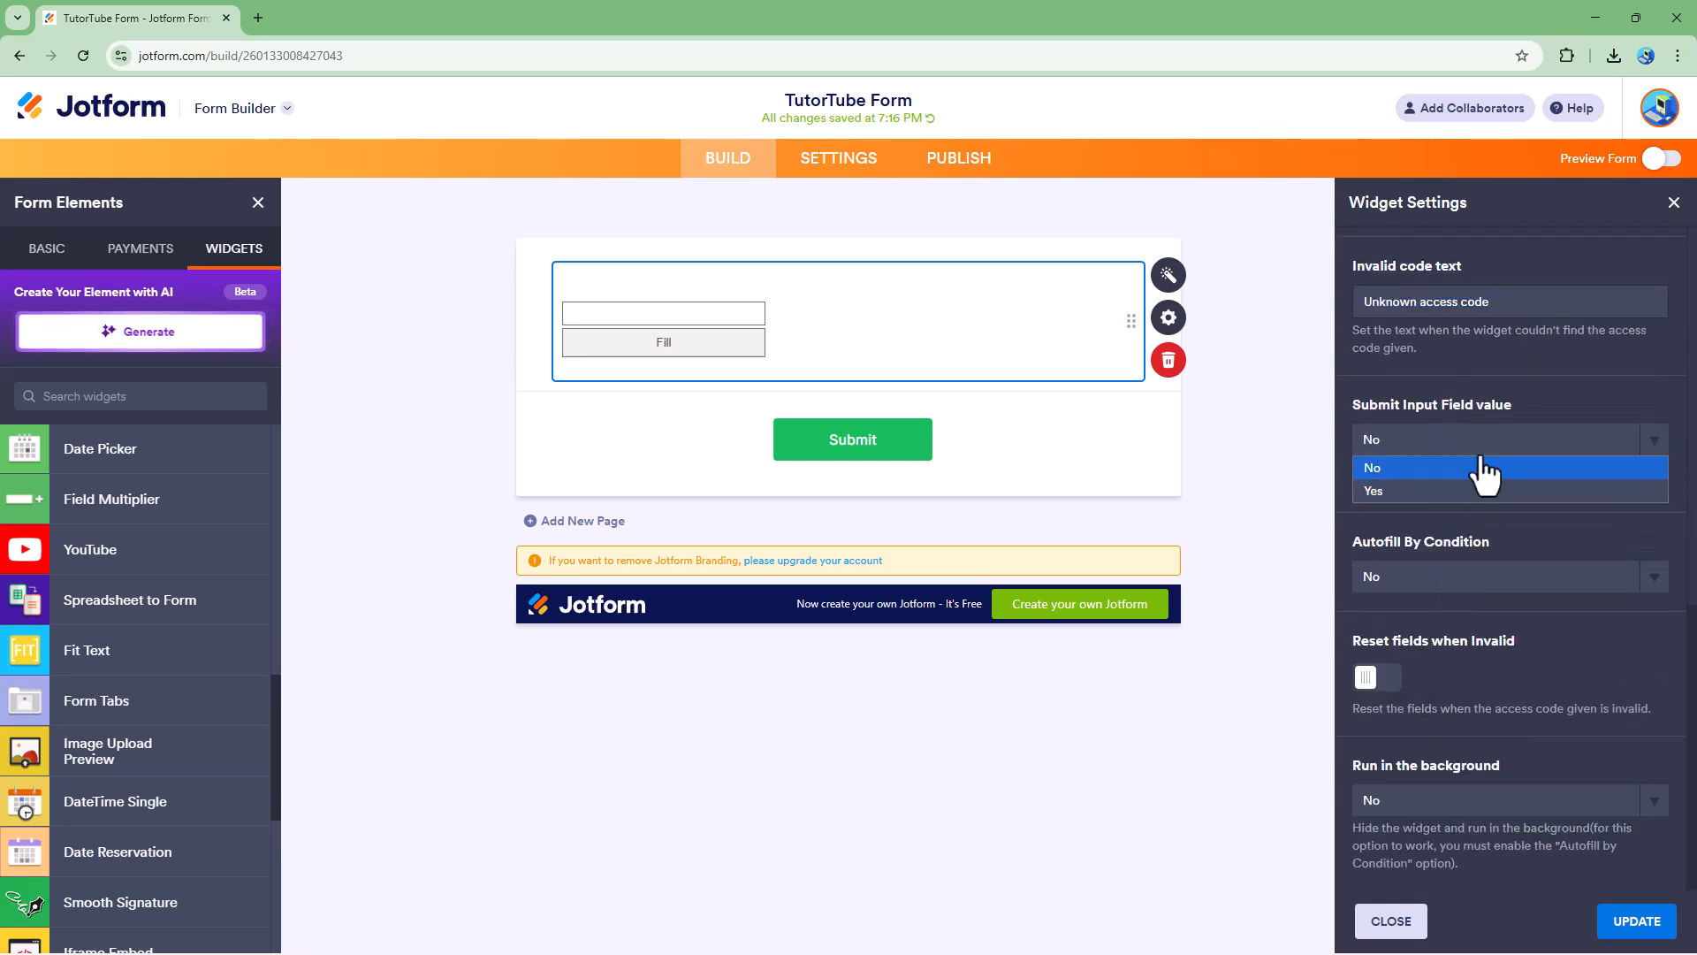
click(1460, 534)
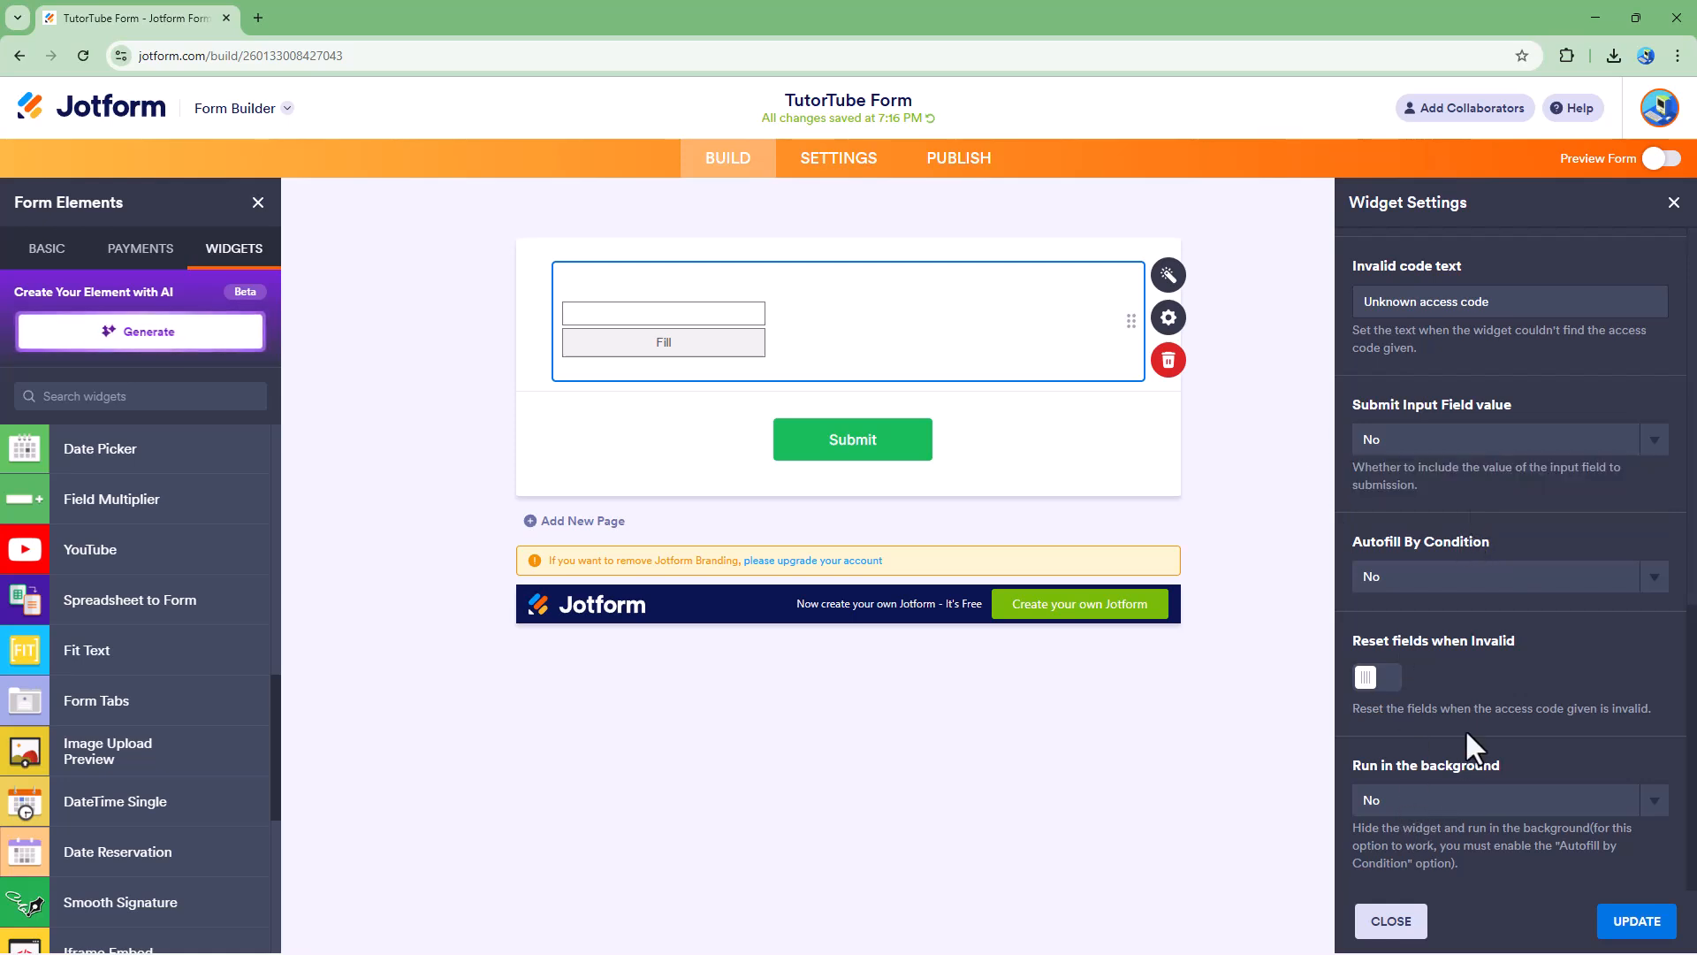
click(1429, 805)
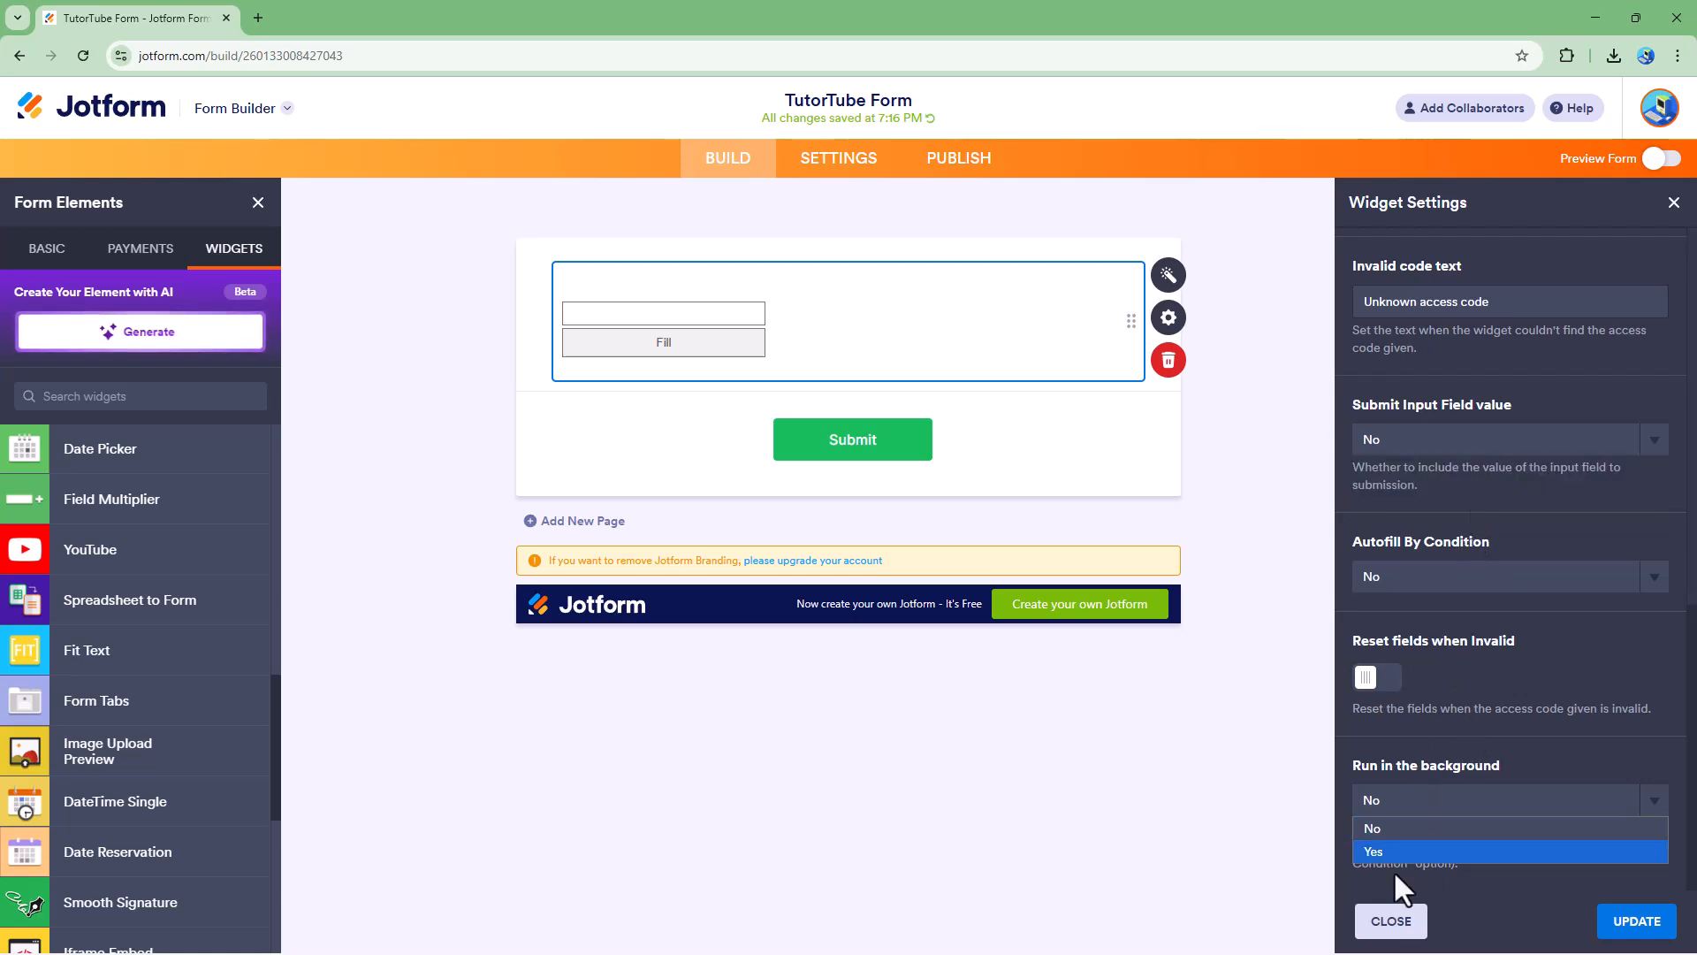
click(1506, 675)
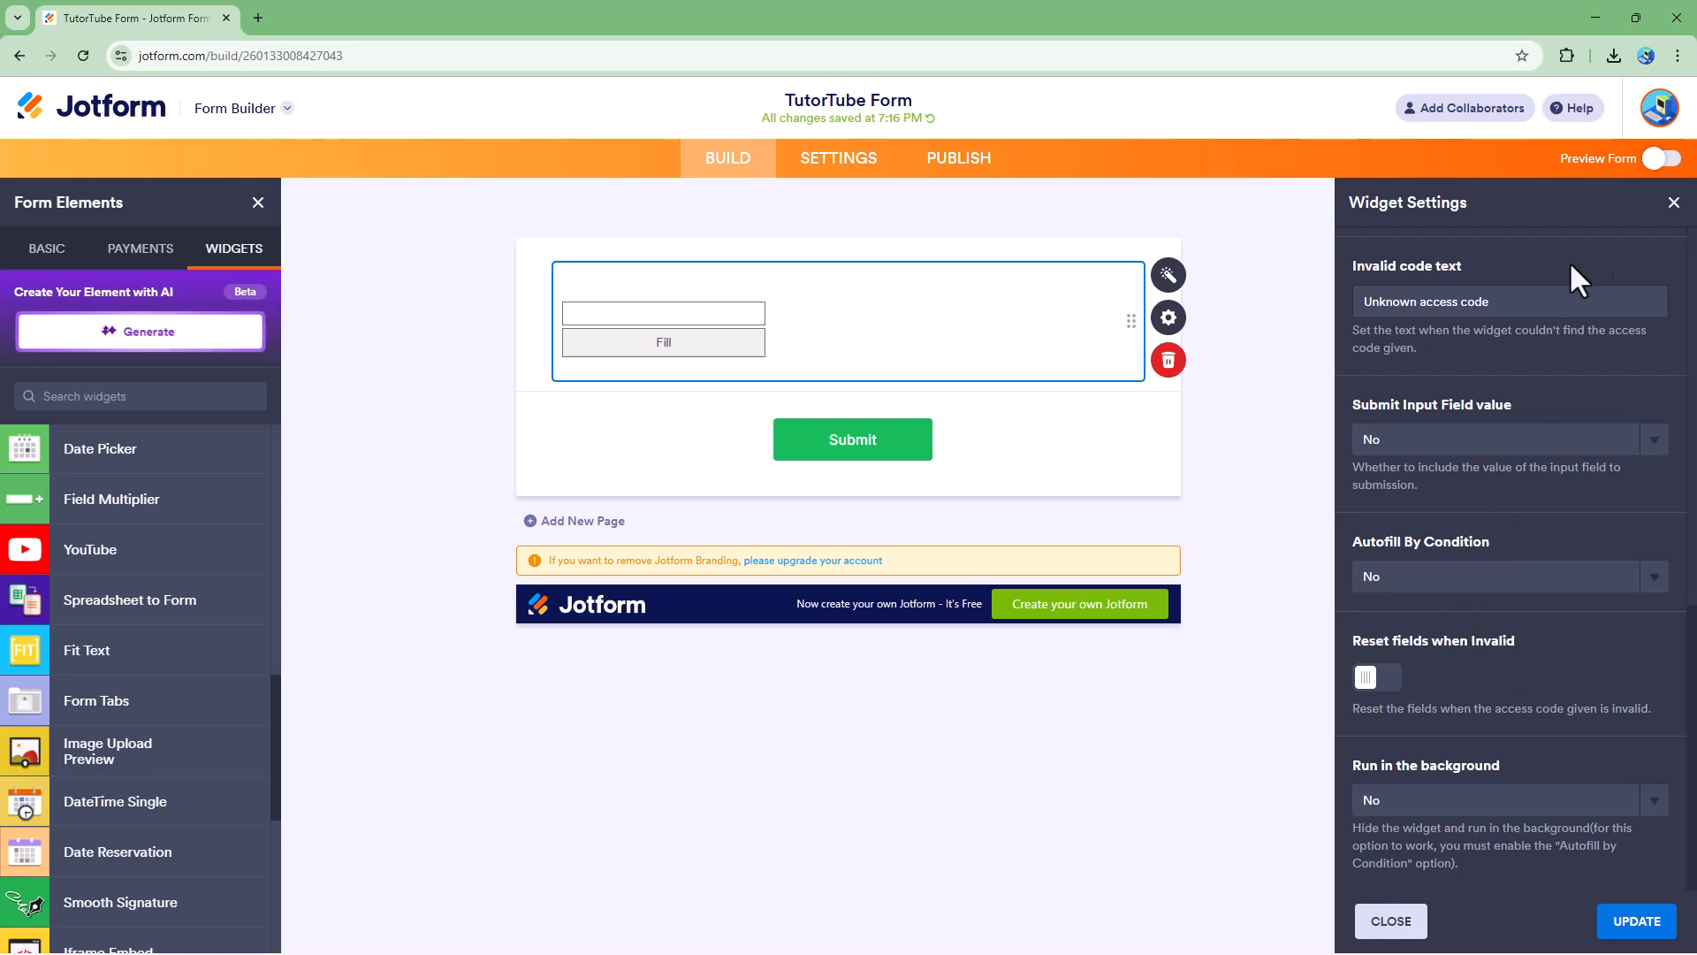
scroll(1527, 363, up, 10)
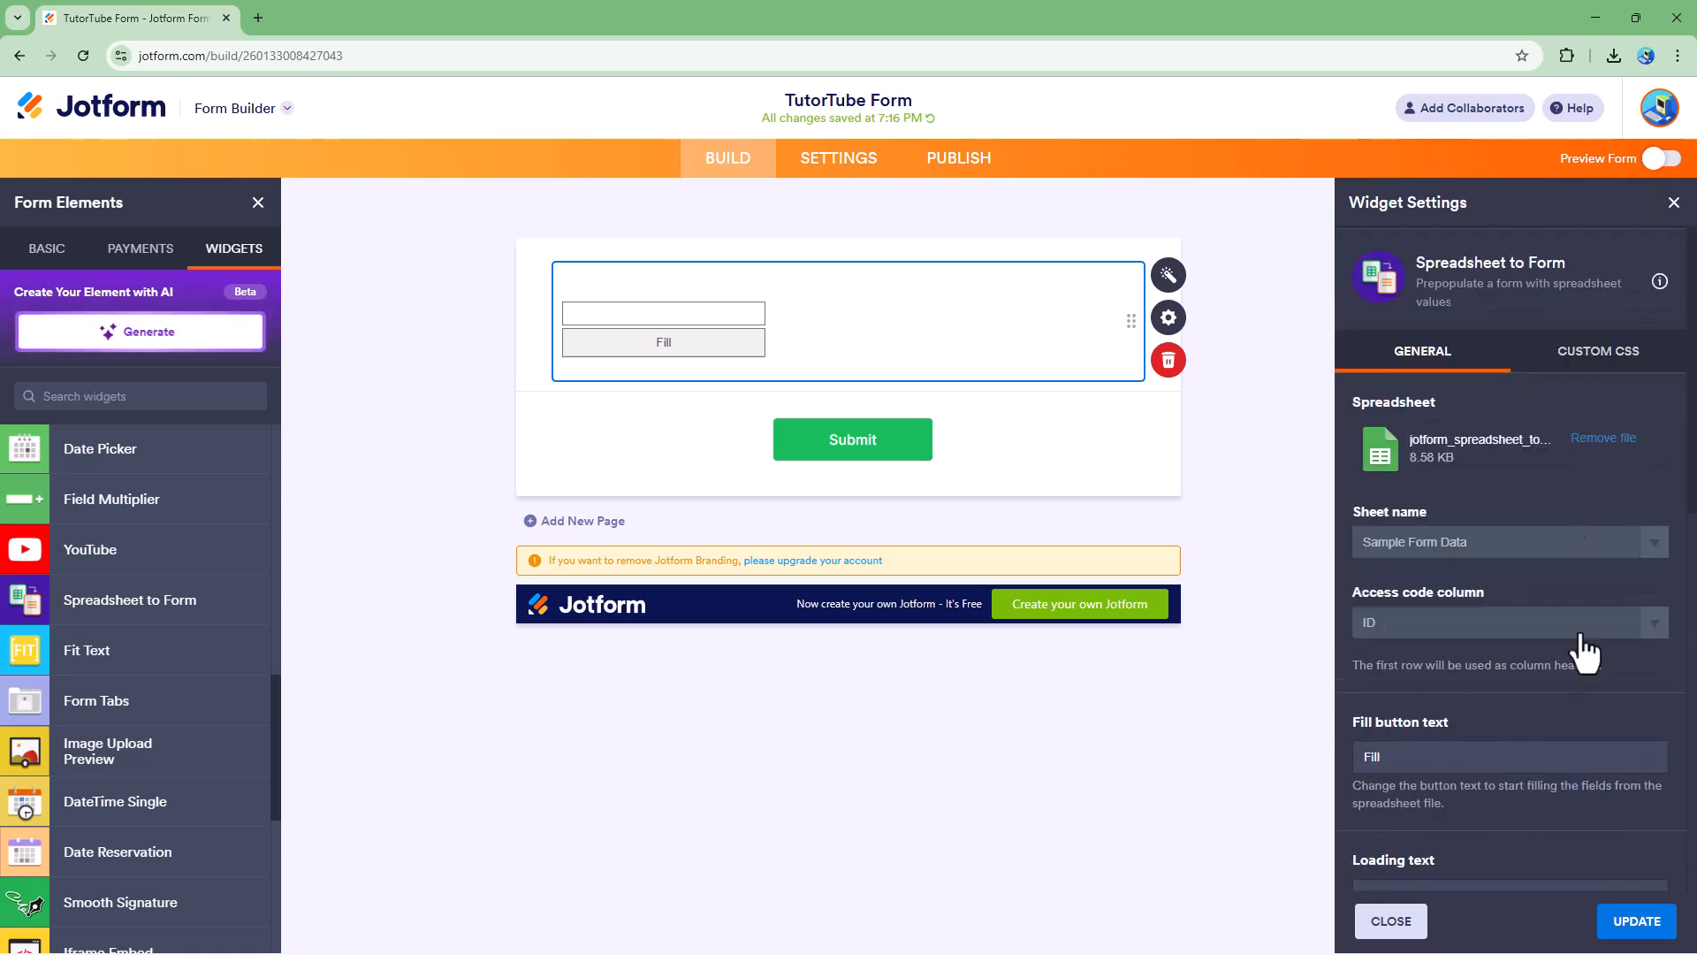
click(1602, 353)
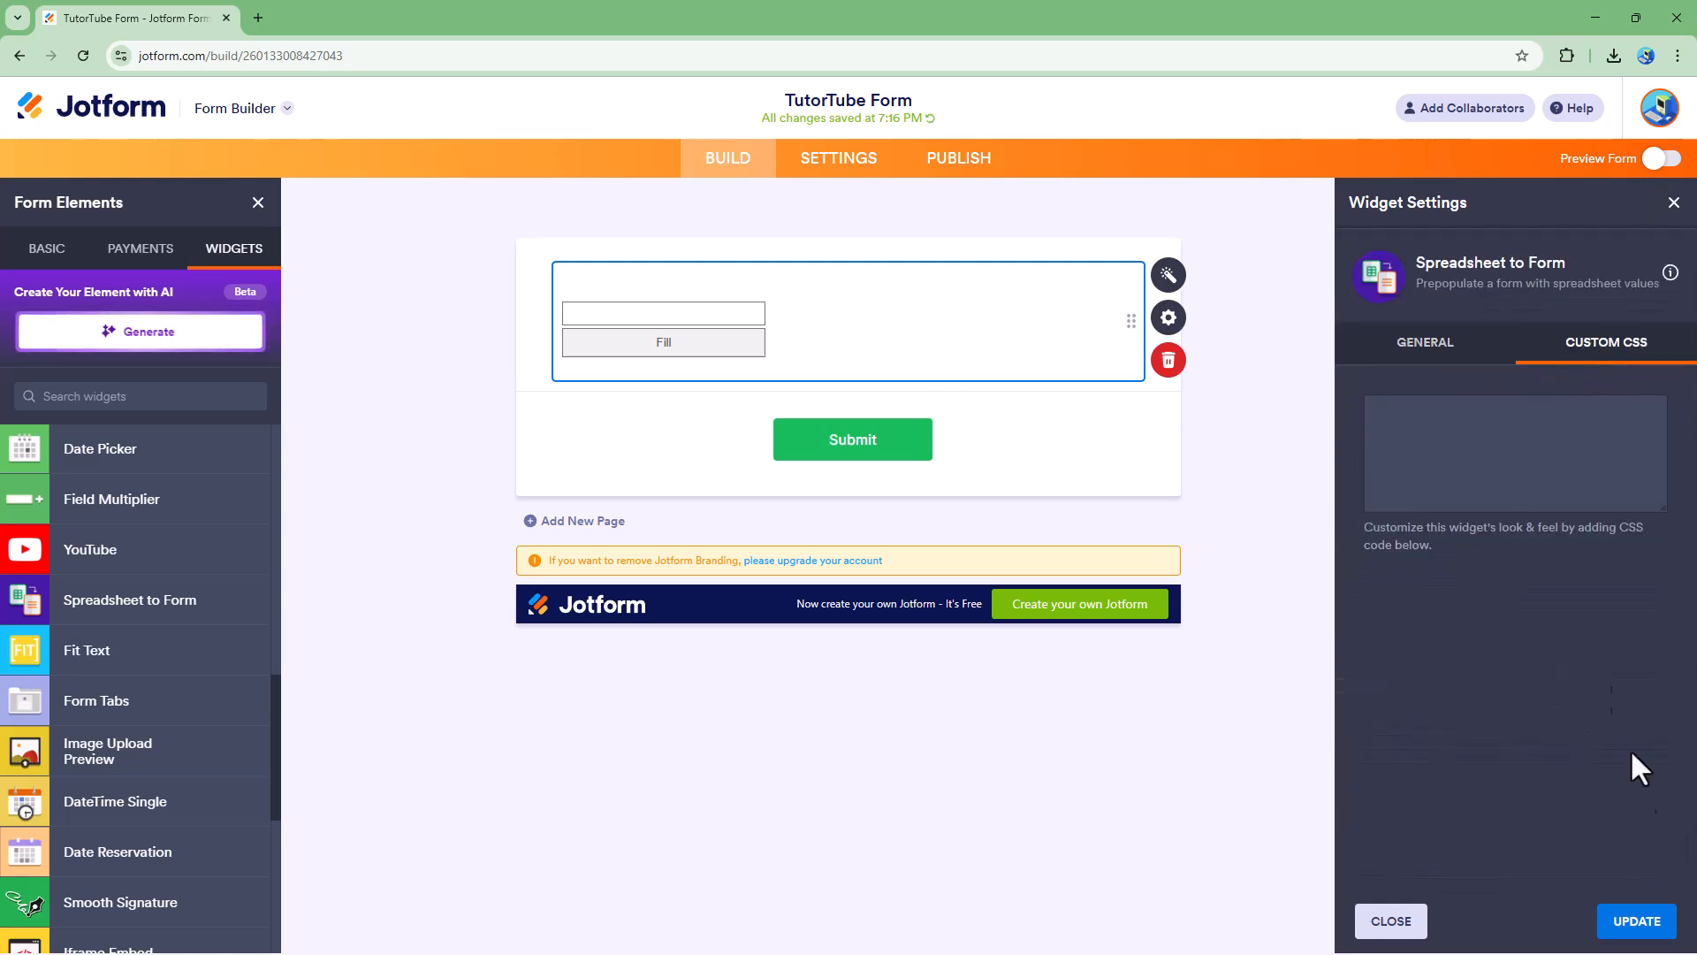
click(1422, 341)
Enter "Enter your ID" again as the widget's question label and update the widget.
click(621, 281)
text(Enter your IF)
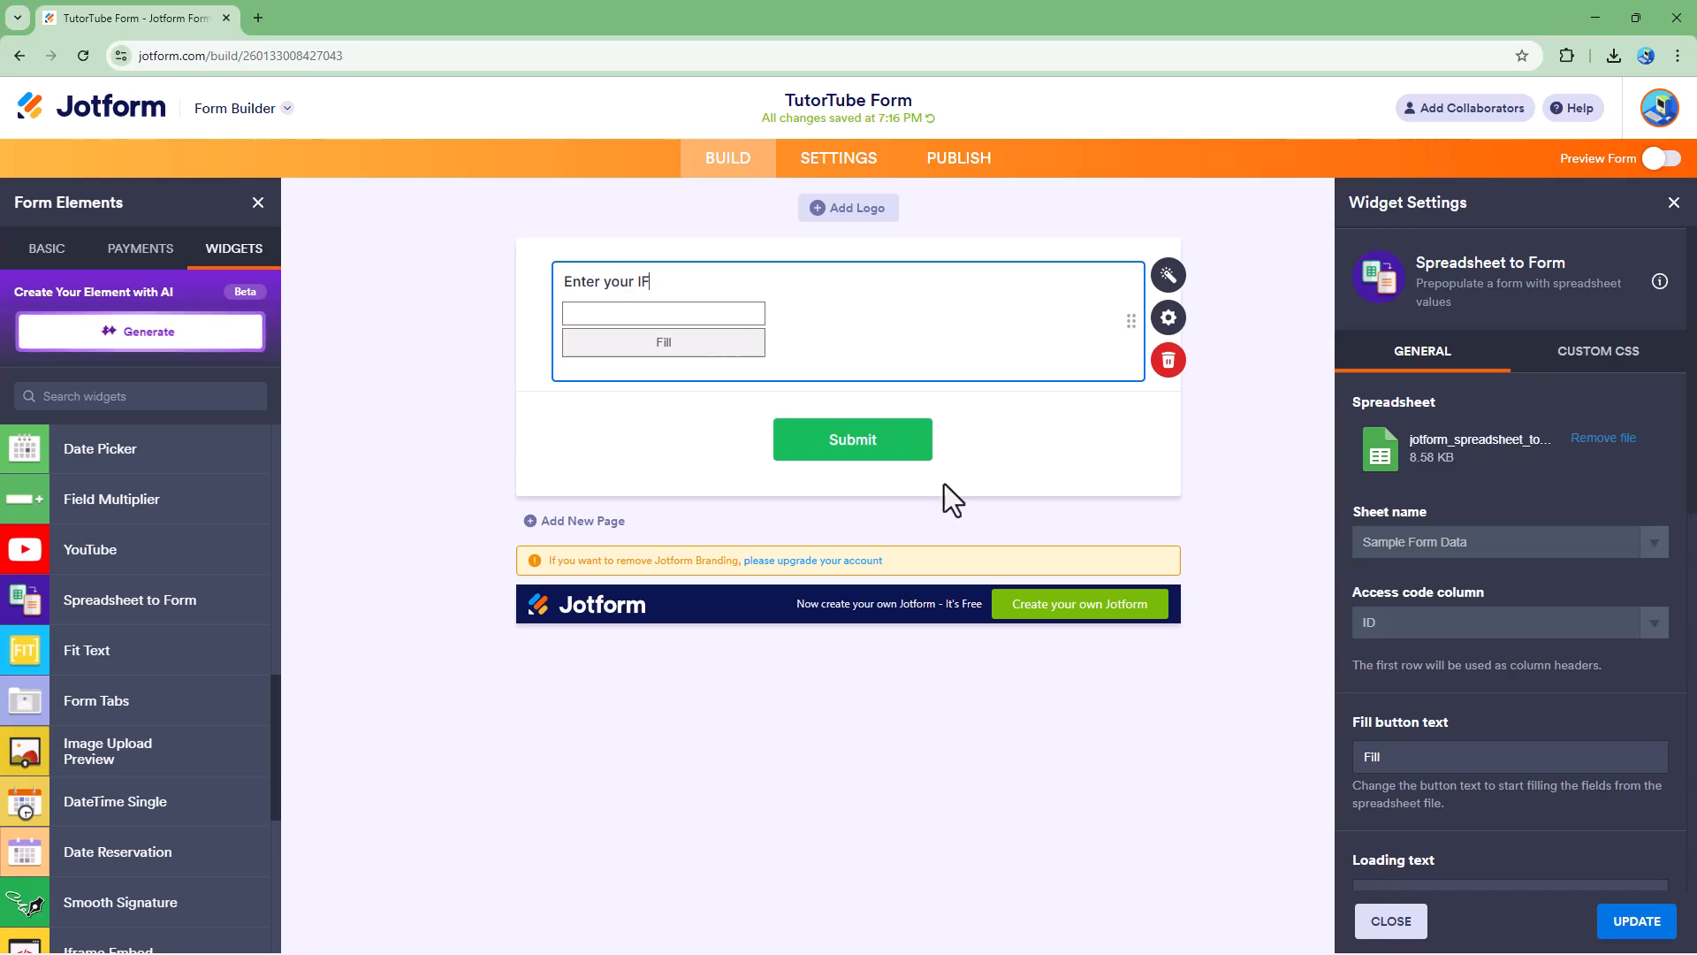
text(D)
click(1629, 922)
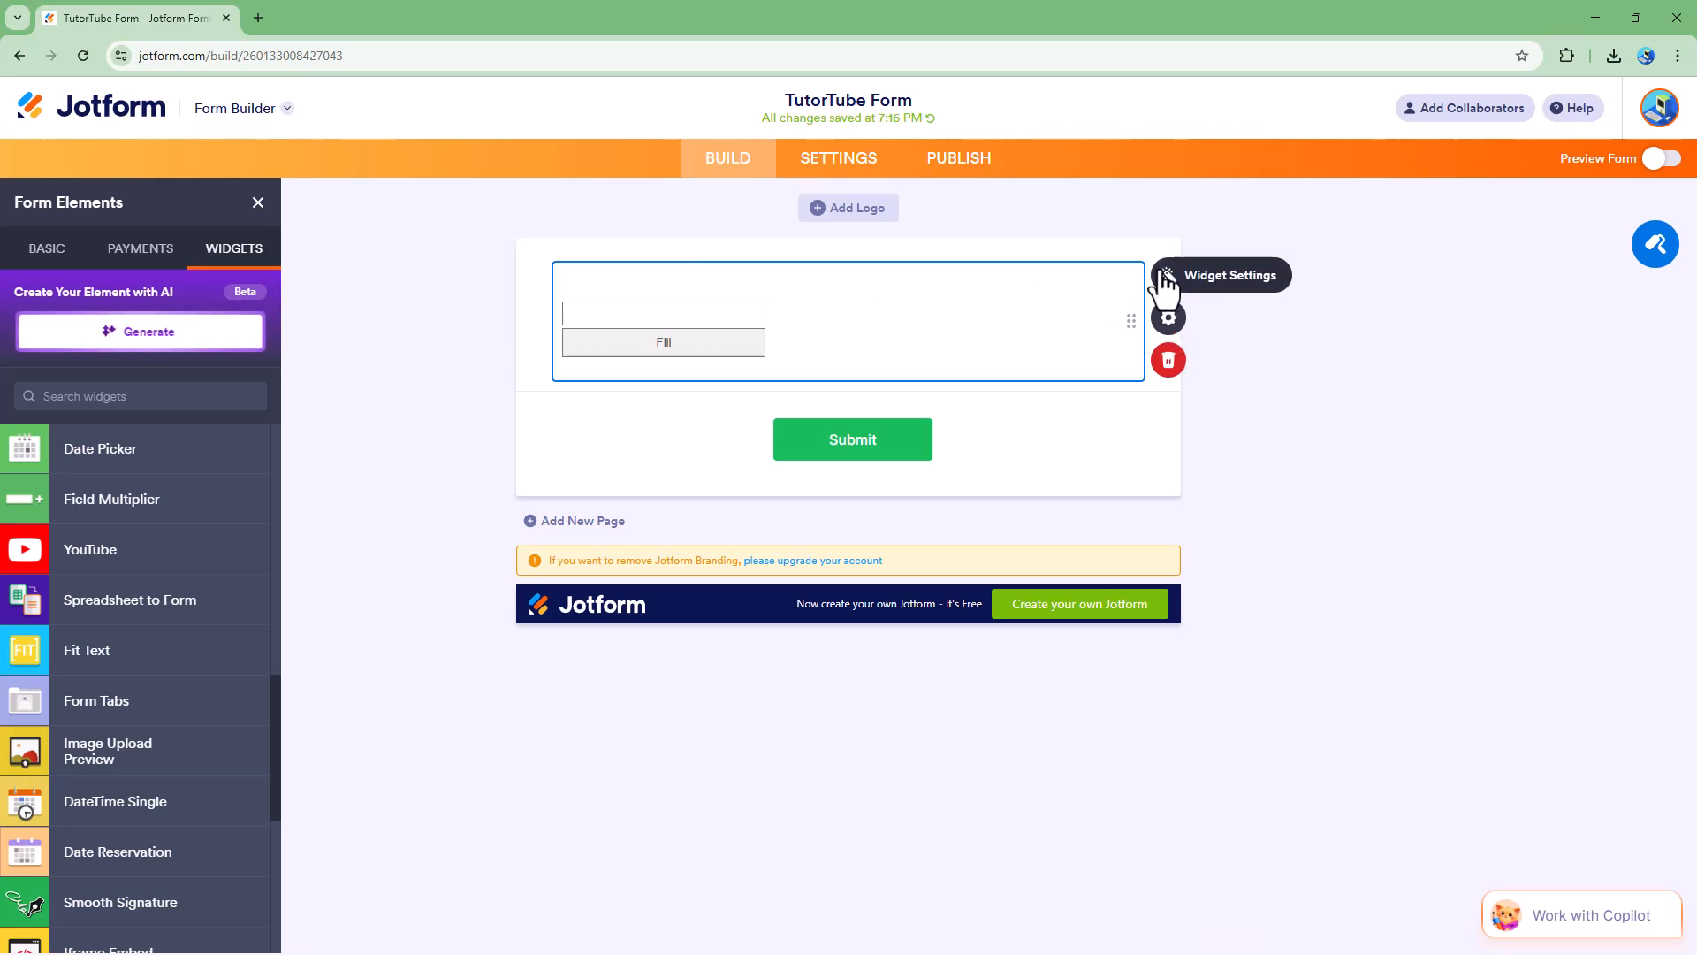
Set the widget's alignment to Center in its question properties.
click(1168, 317)
click(1420, 334)
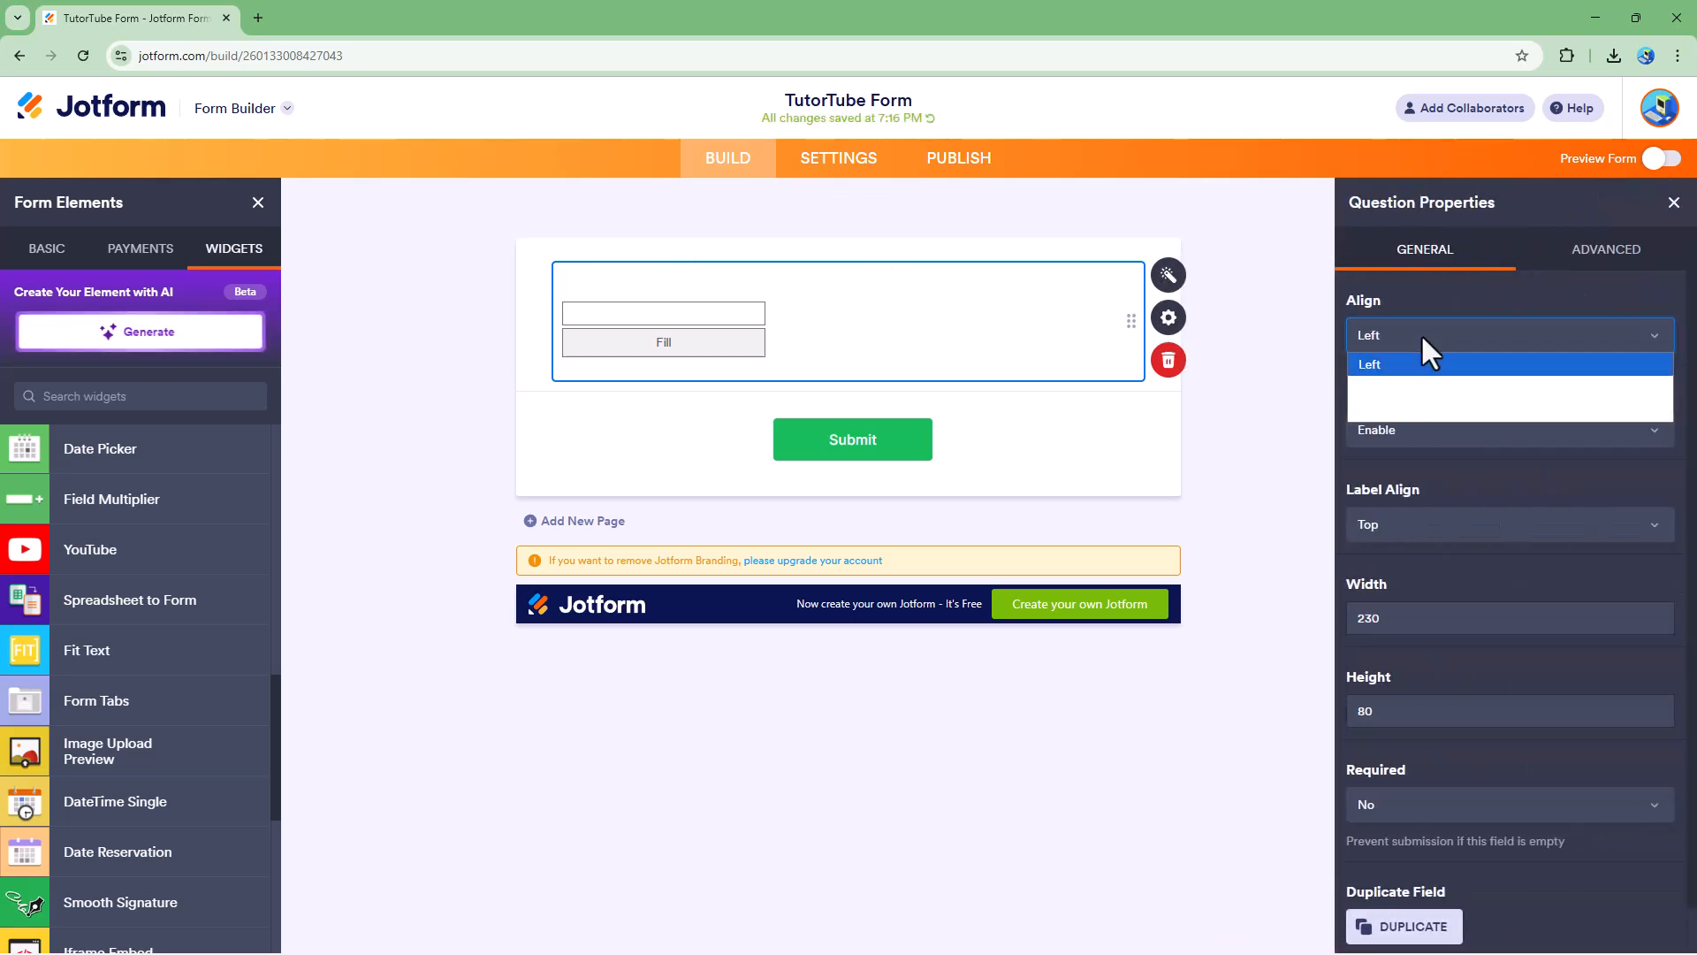
click(1420, 389)
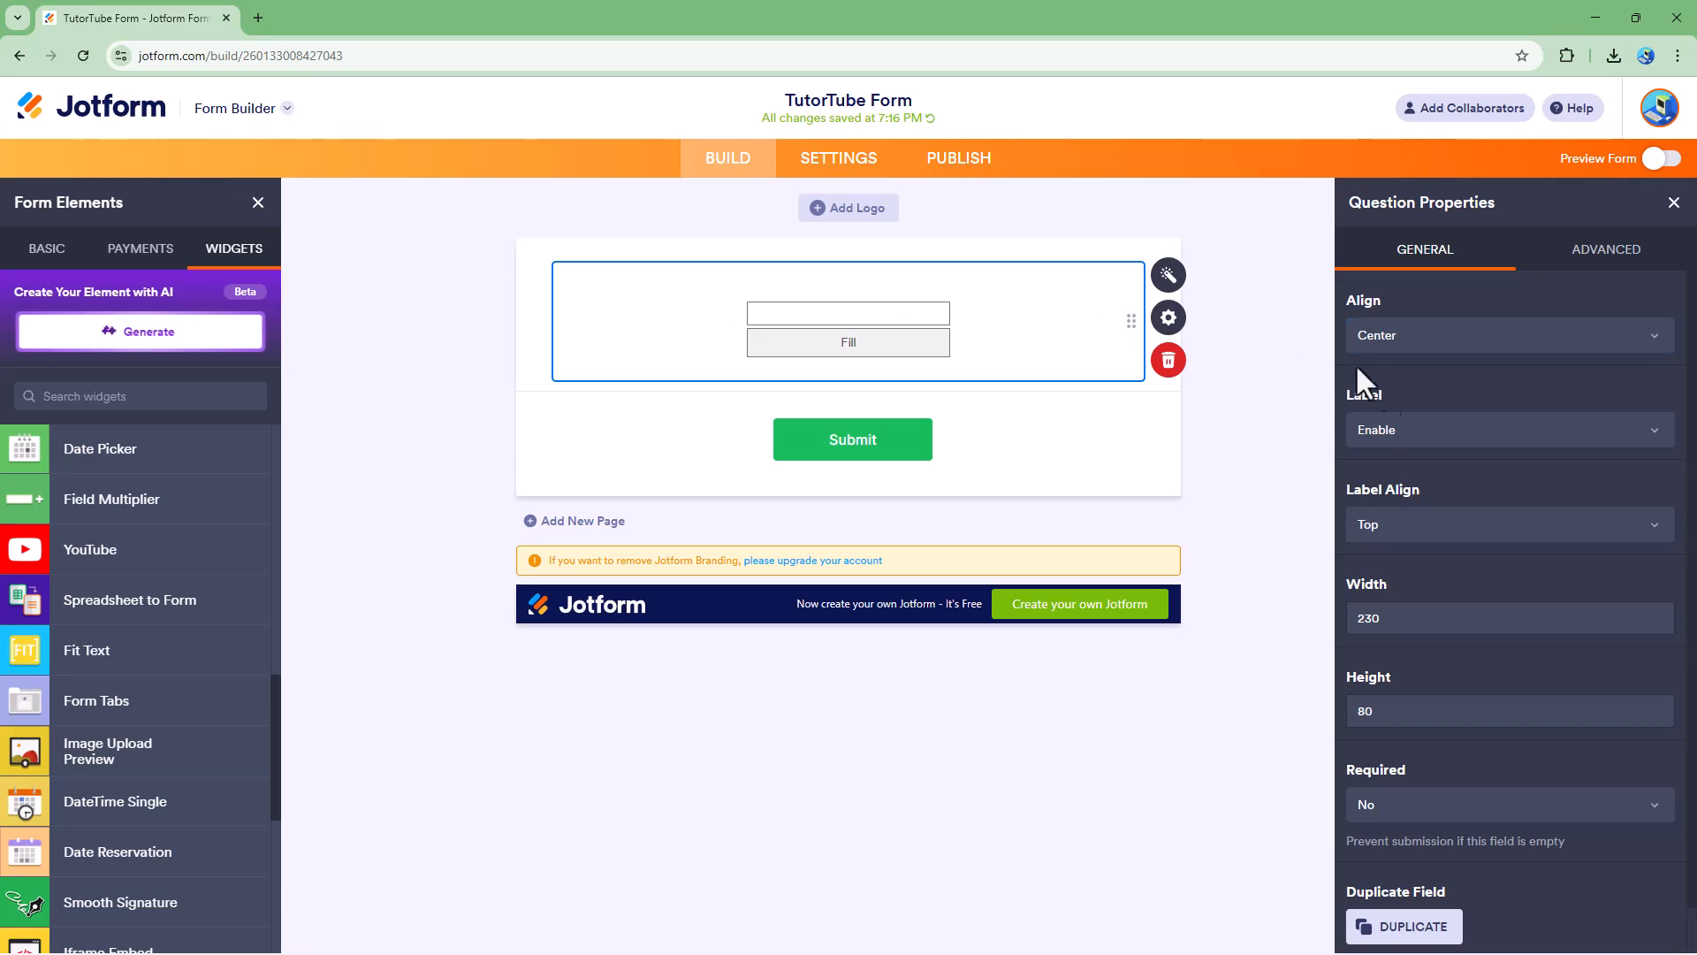
Set the widget's alignment to Left and its label alignment to Top.
click(1434, 341)
click(1436, 349)
click(1437, 347)
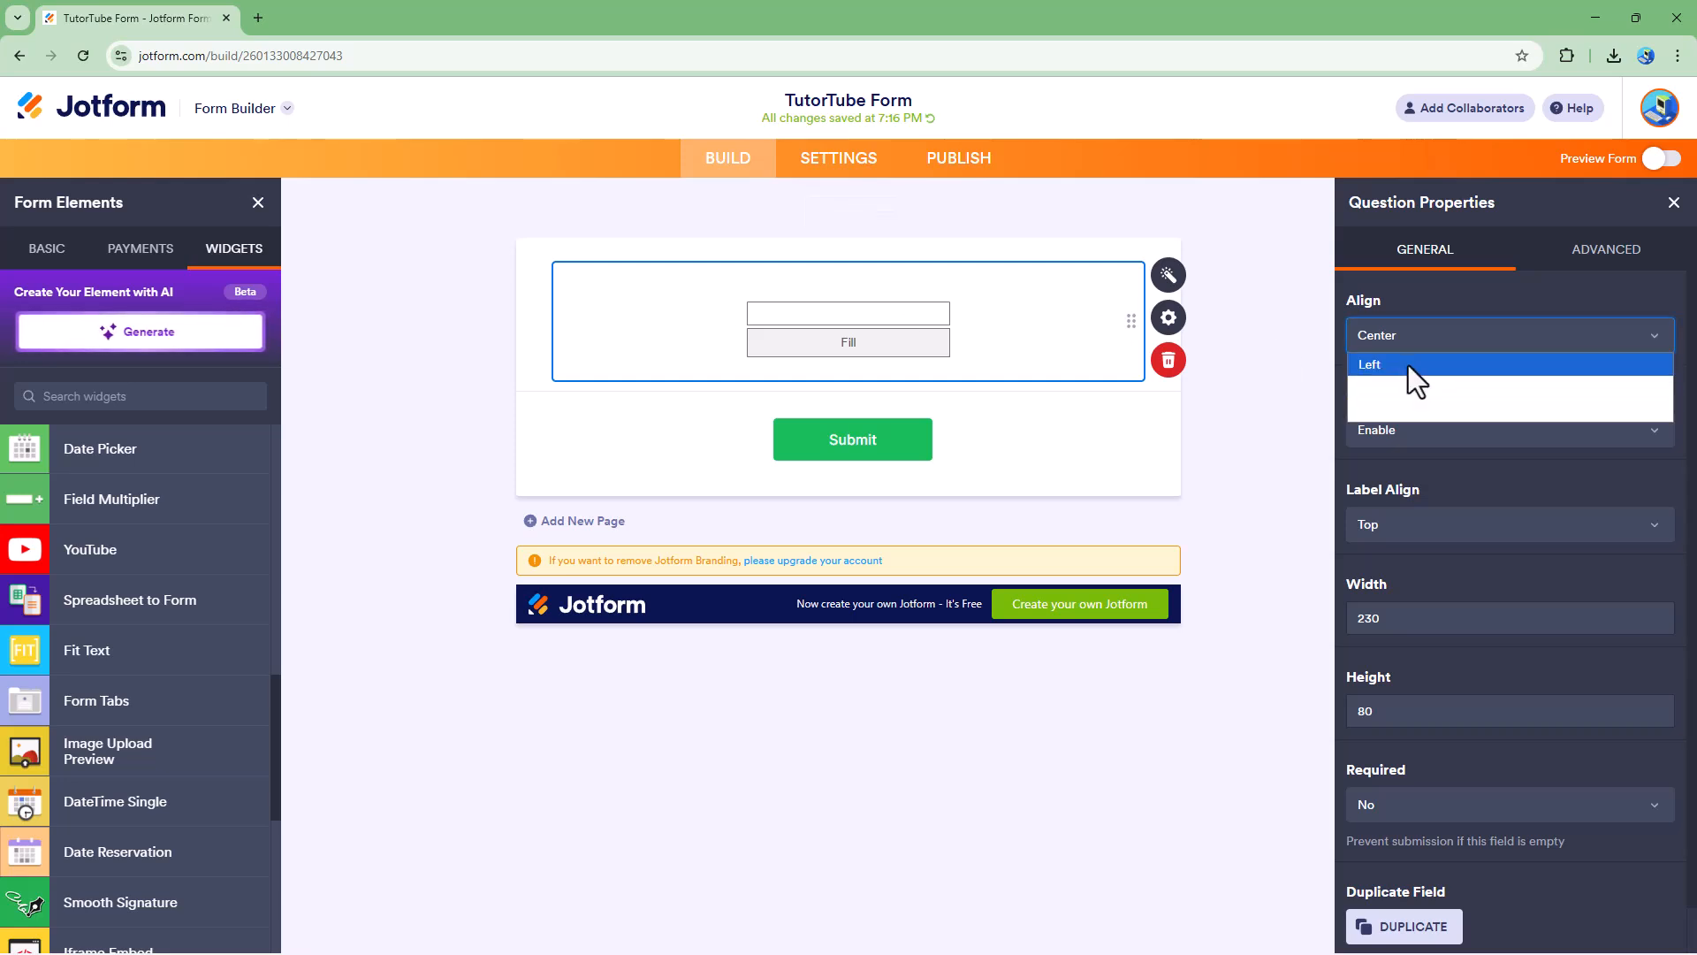
click(1408, 364)
click(1391, 524)
click(1384, 578)
click(1402, 526)
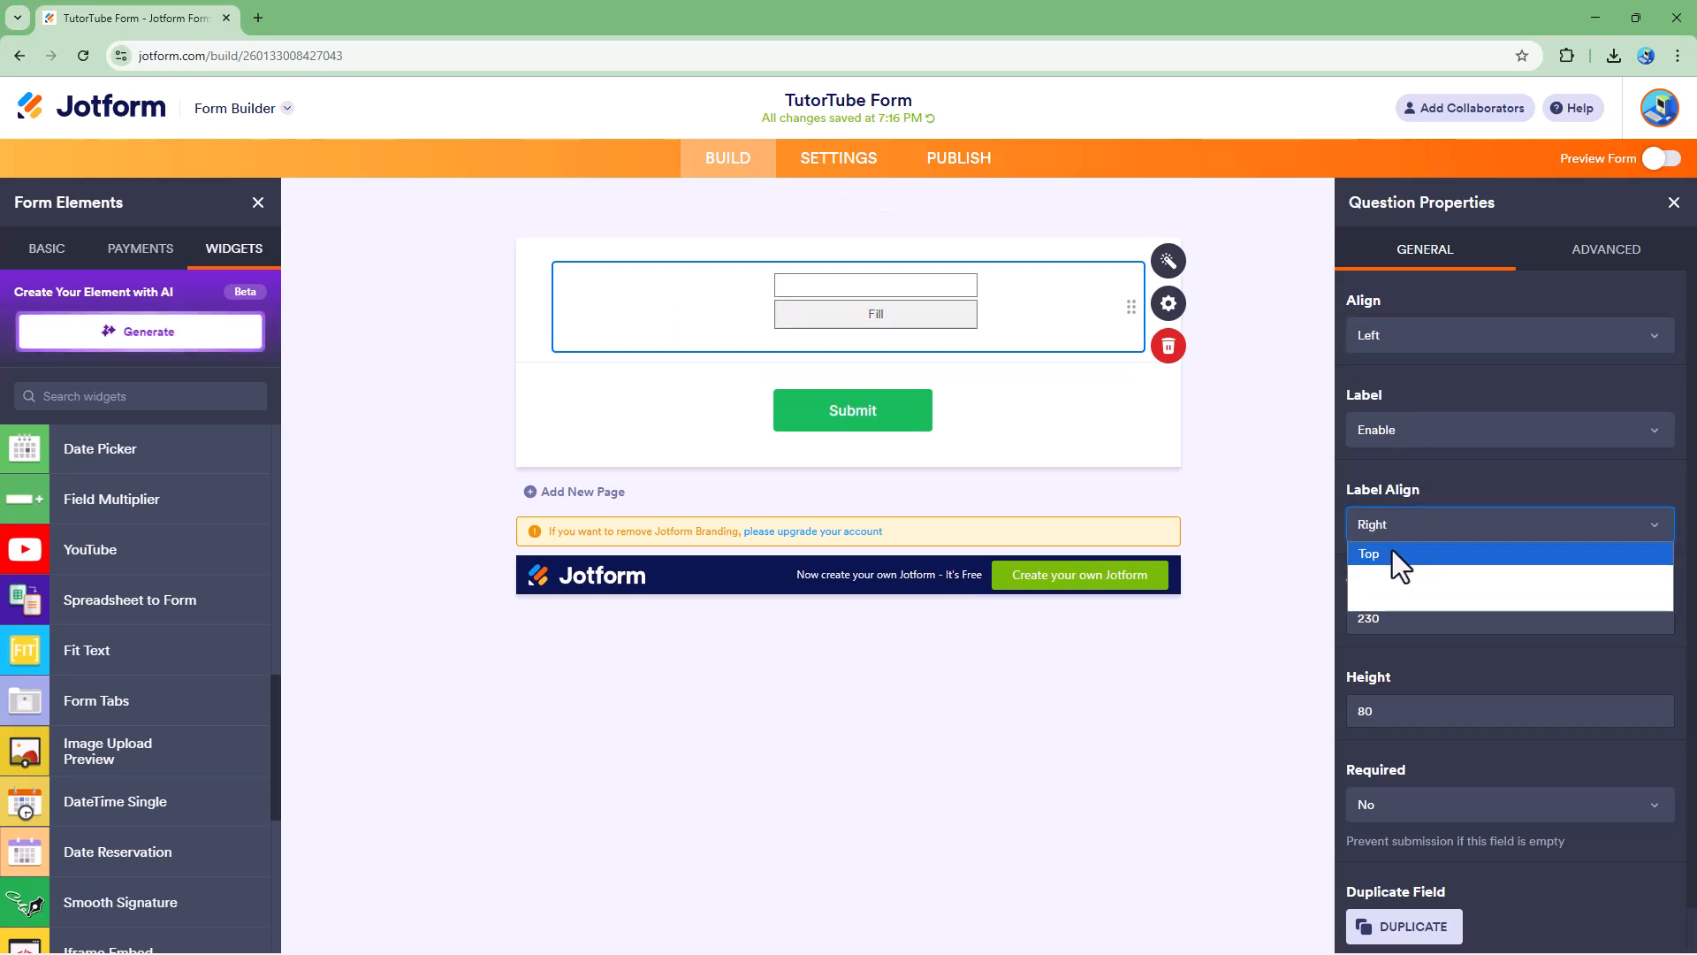
click(1394, 552)
Relabel the spreadsheet widget's question on the form as "Fill your ID".
click(626, 290)
text(Fill your ID)
click(1037, 403)
click(786, 309)
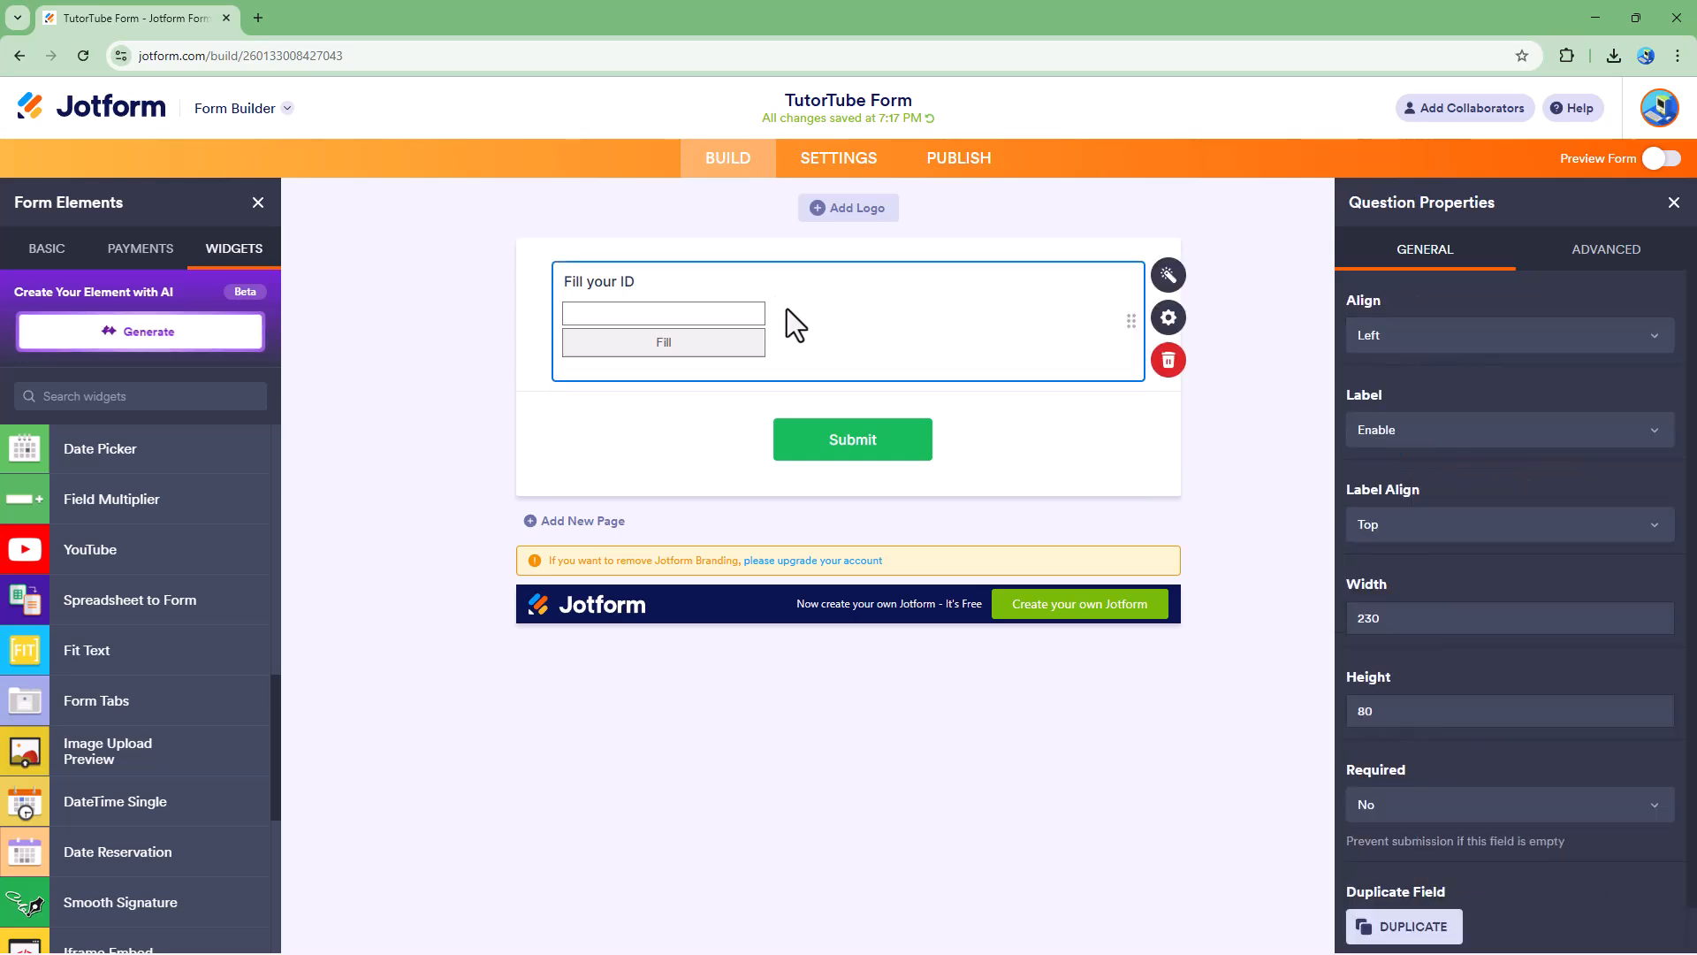
Set the widget's width to 300 and its height to 90, leaving Required at No.
click(1385, 618)
text(300)
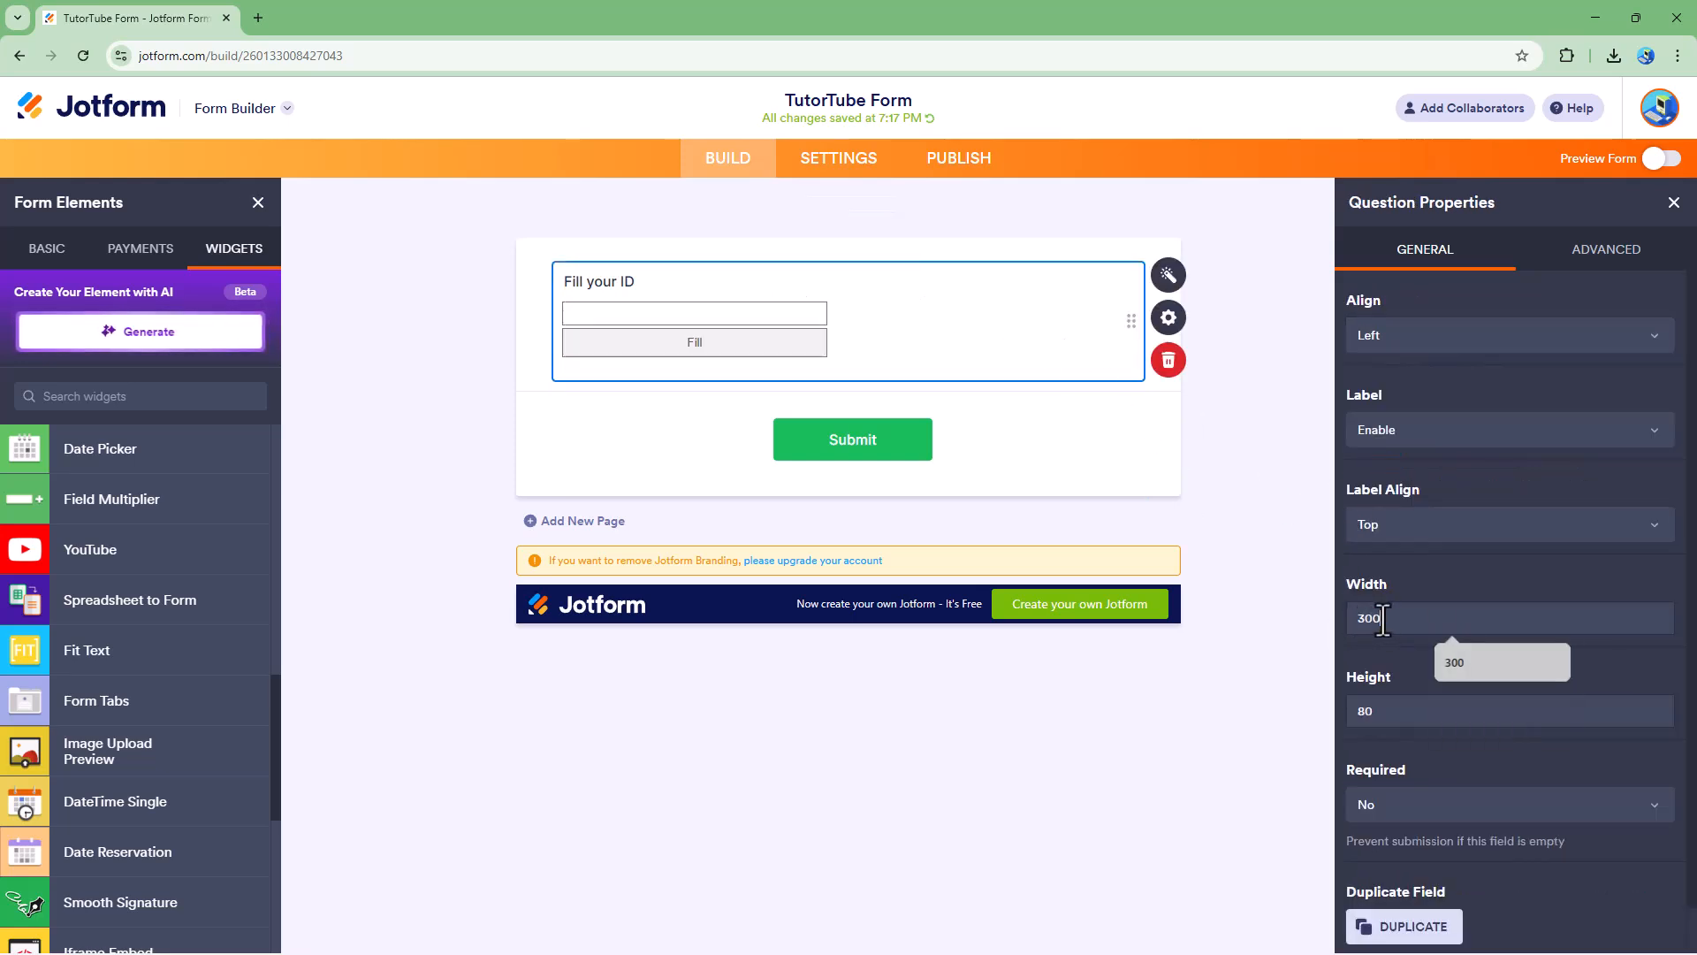
click(1437, 707)
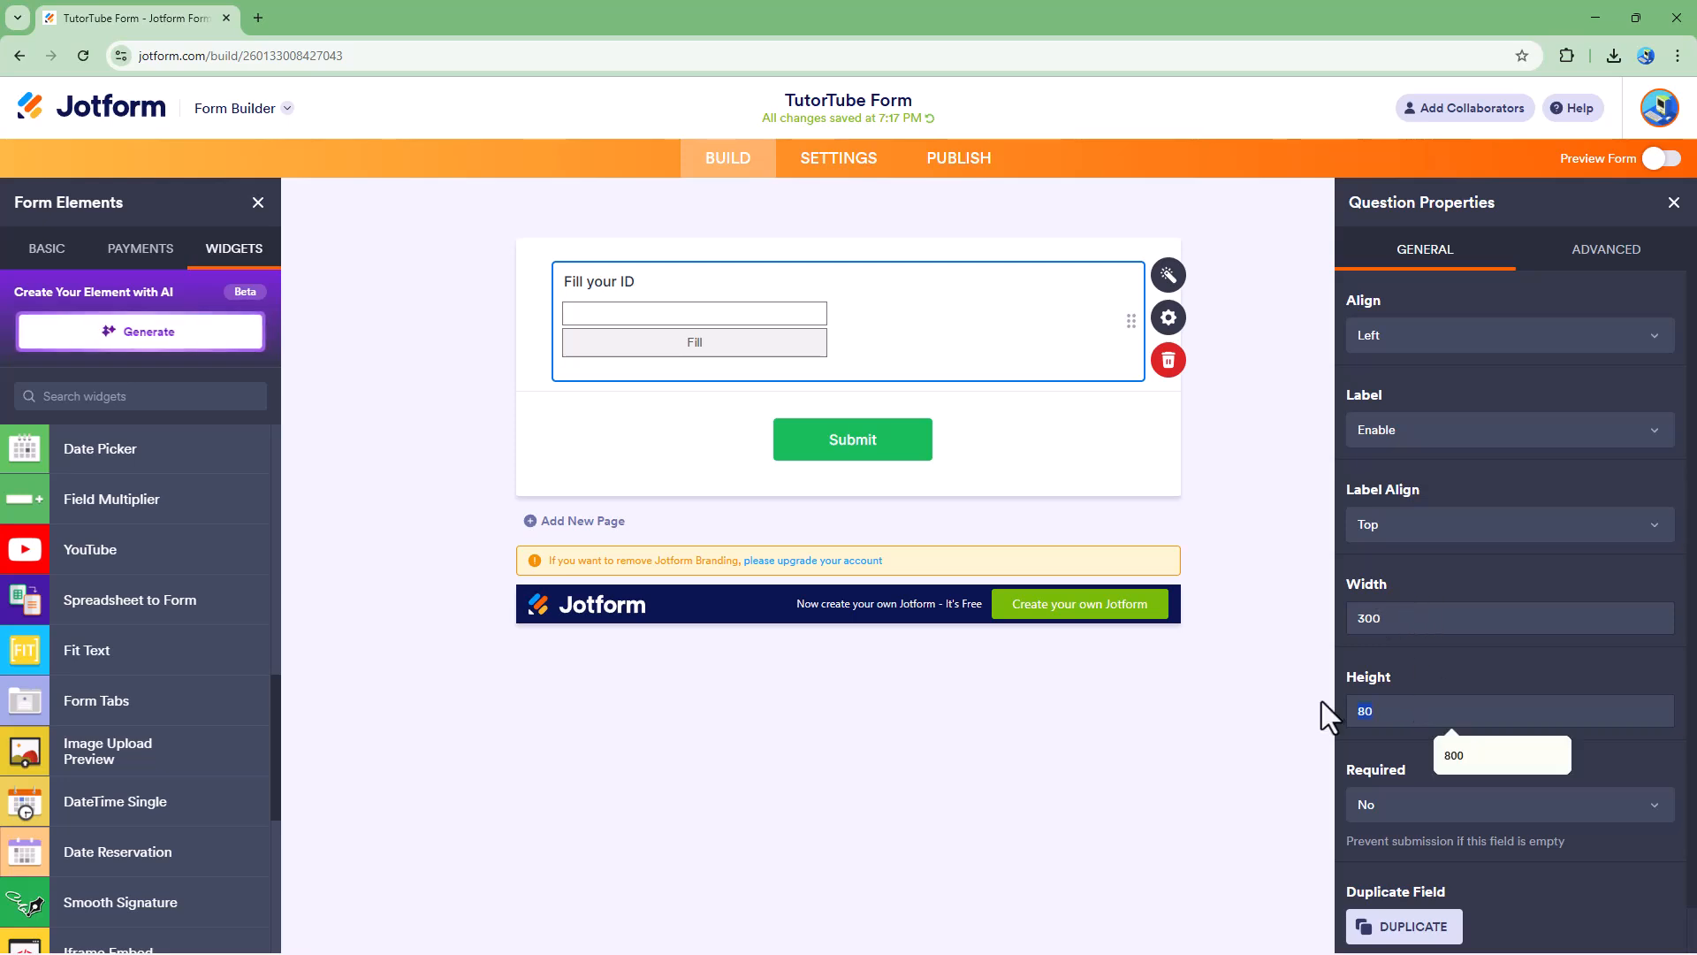
click(1365, 715)
key(BackSpace)
text(9)
click(1434, 803)
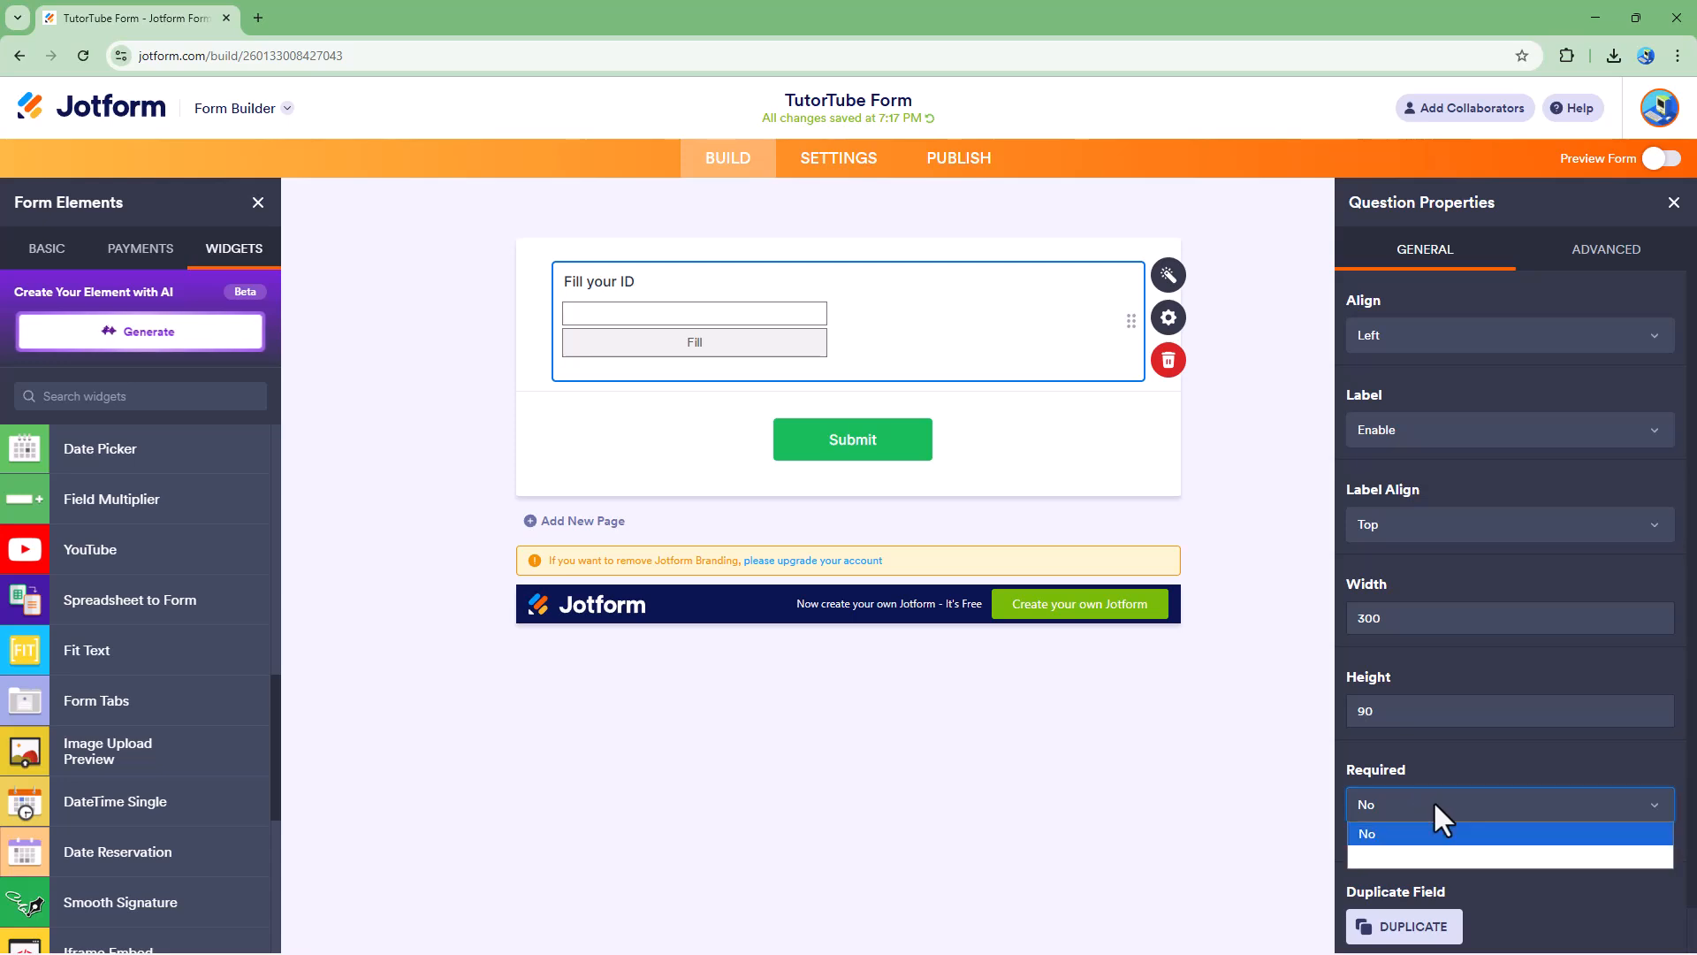
click(1427, 760)
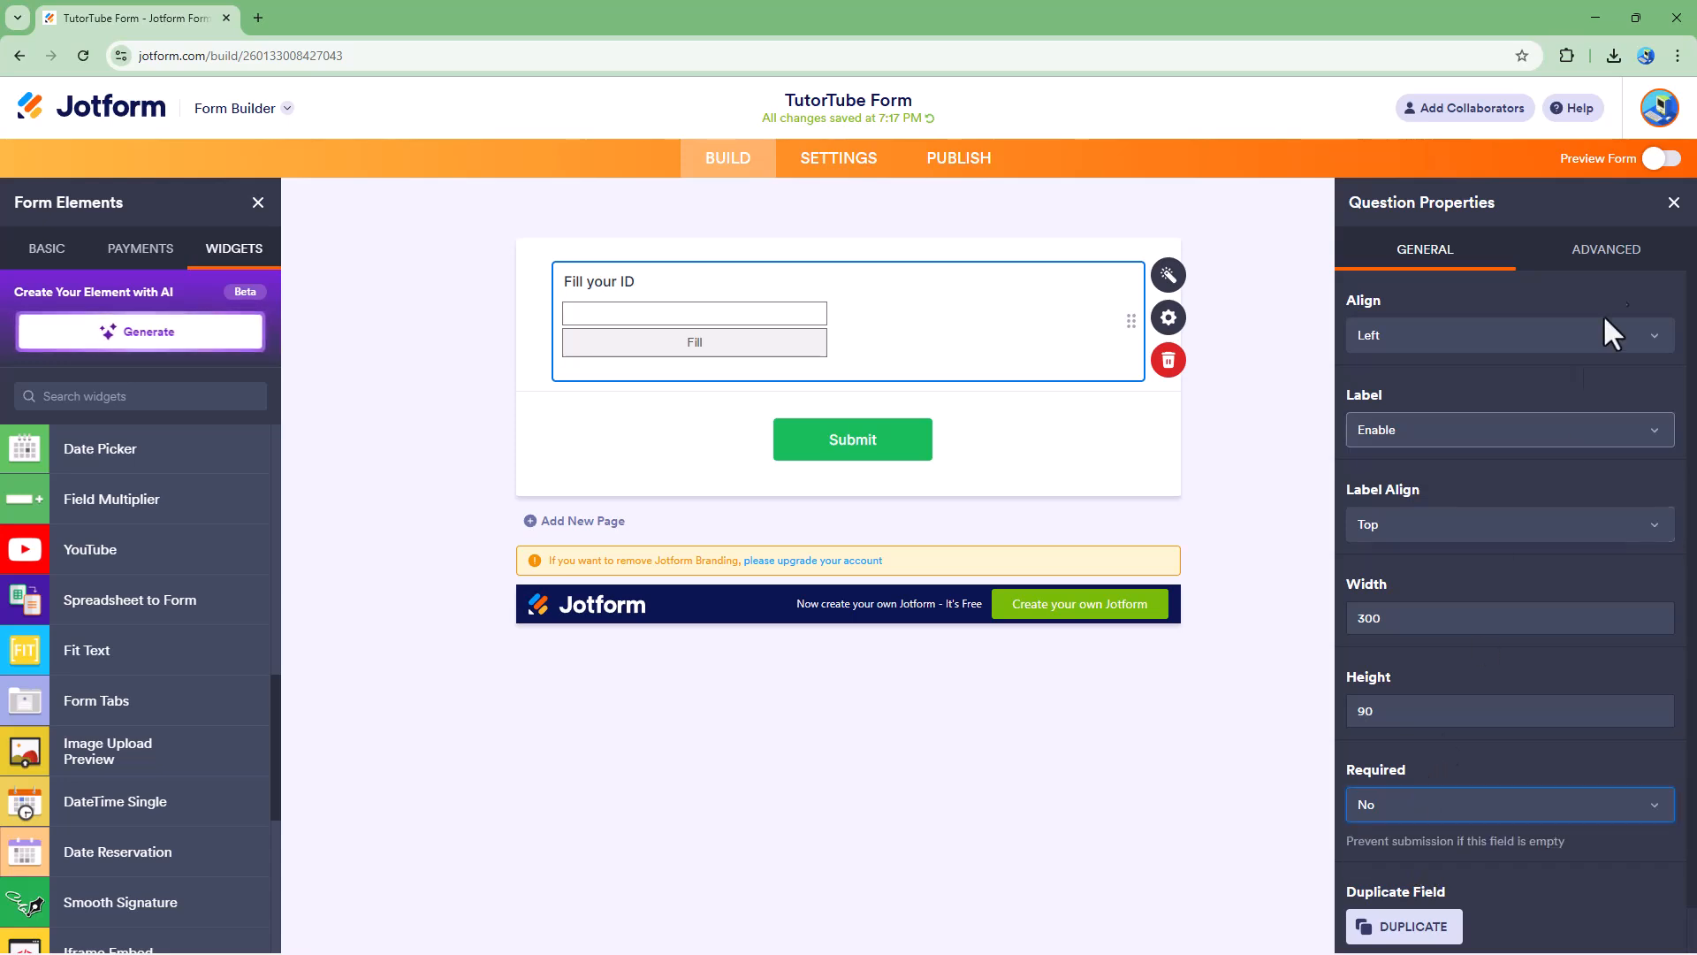
Rename the widget as "ID" in its advanced question properties.
click(1604, 252)
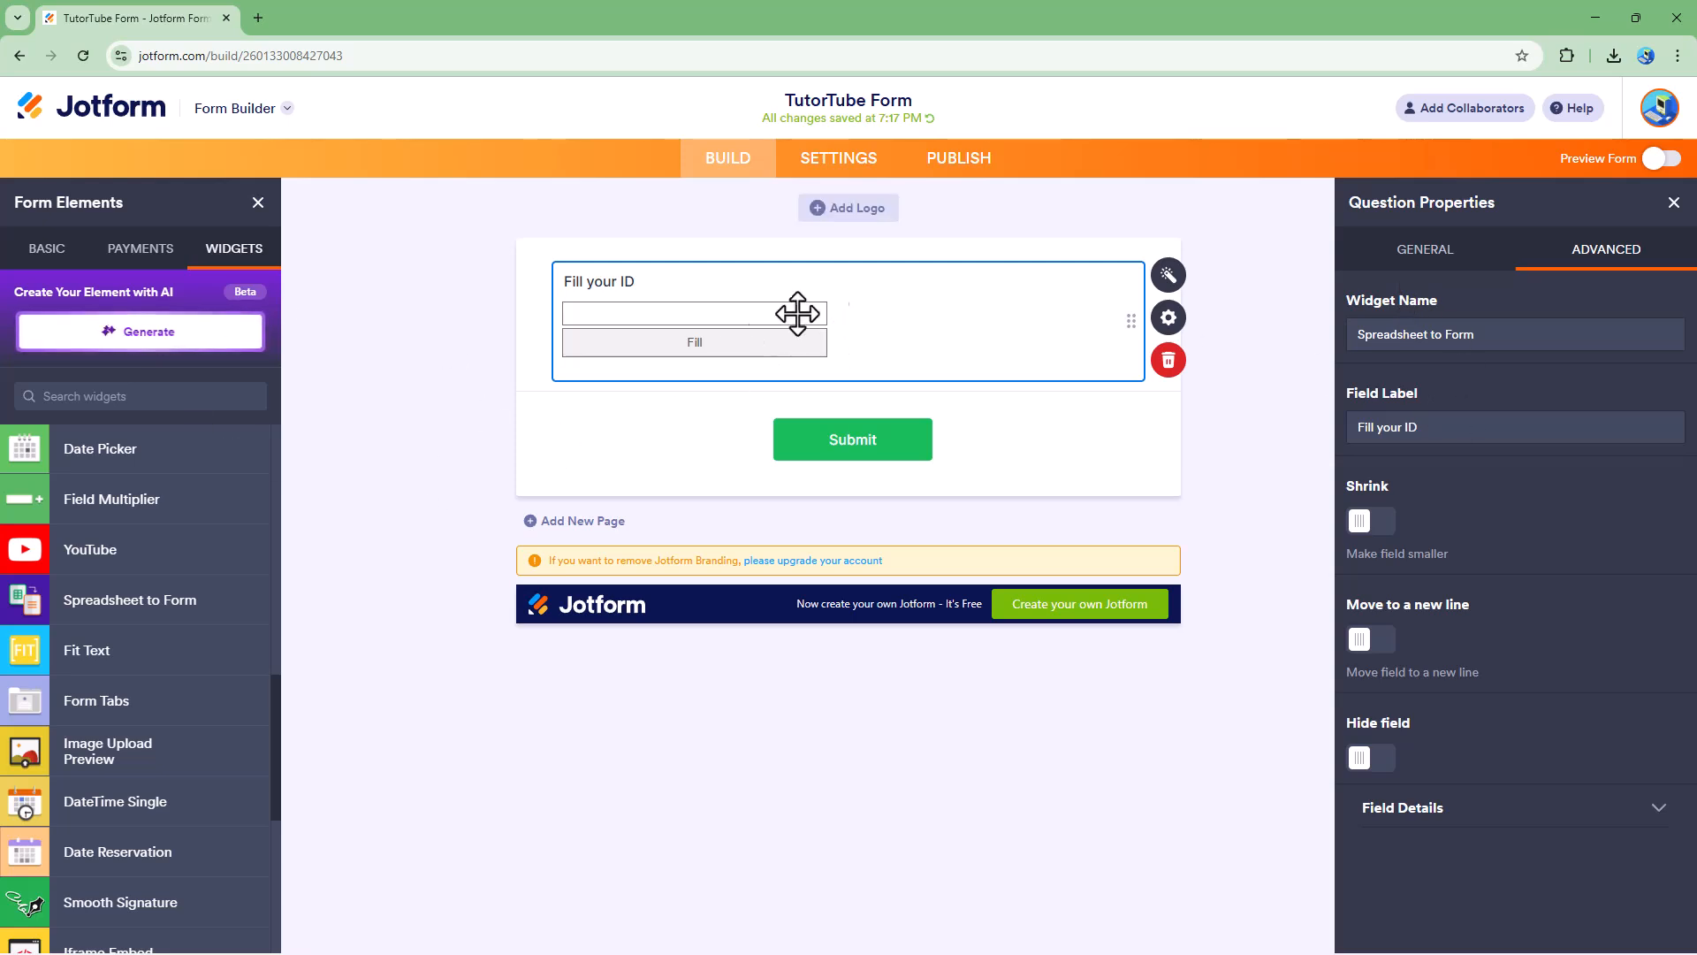
drag(1471, 334, 1288, 351)
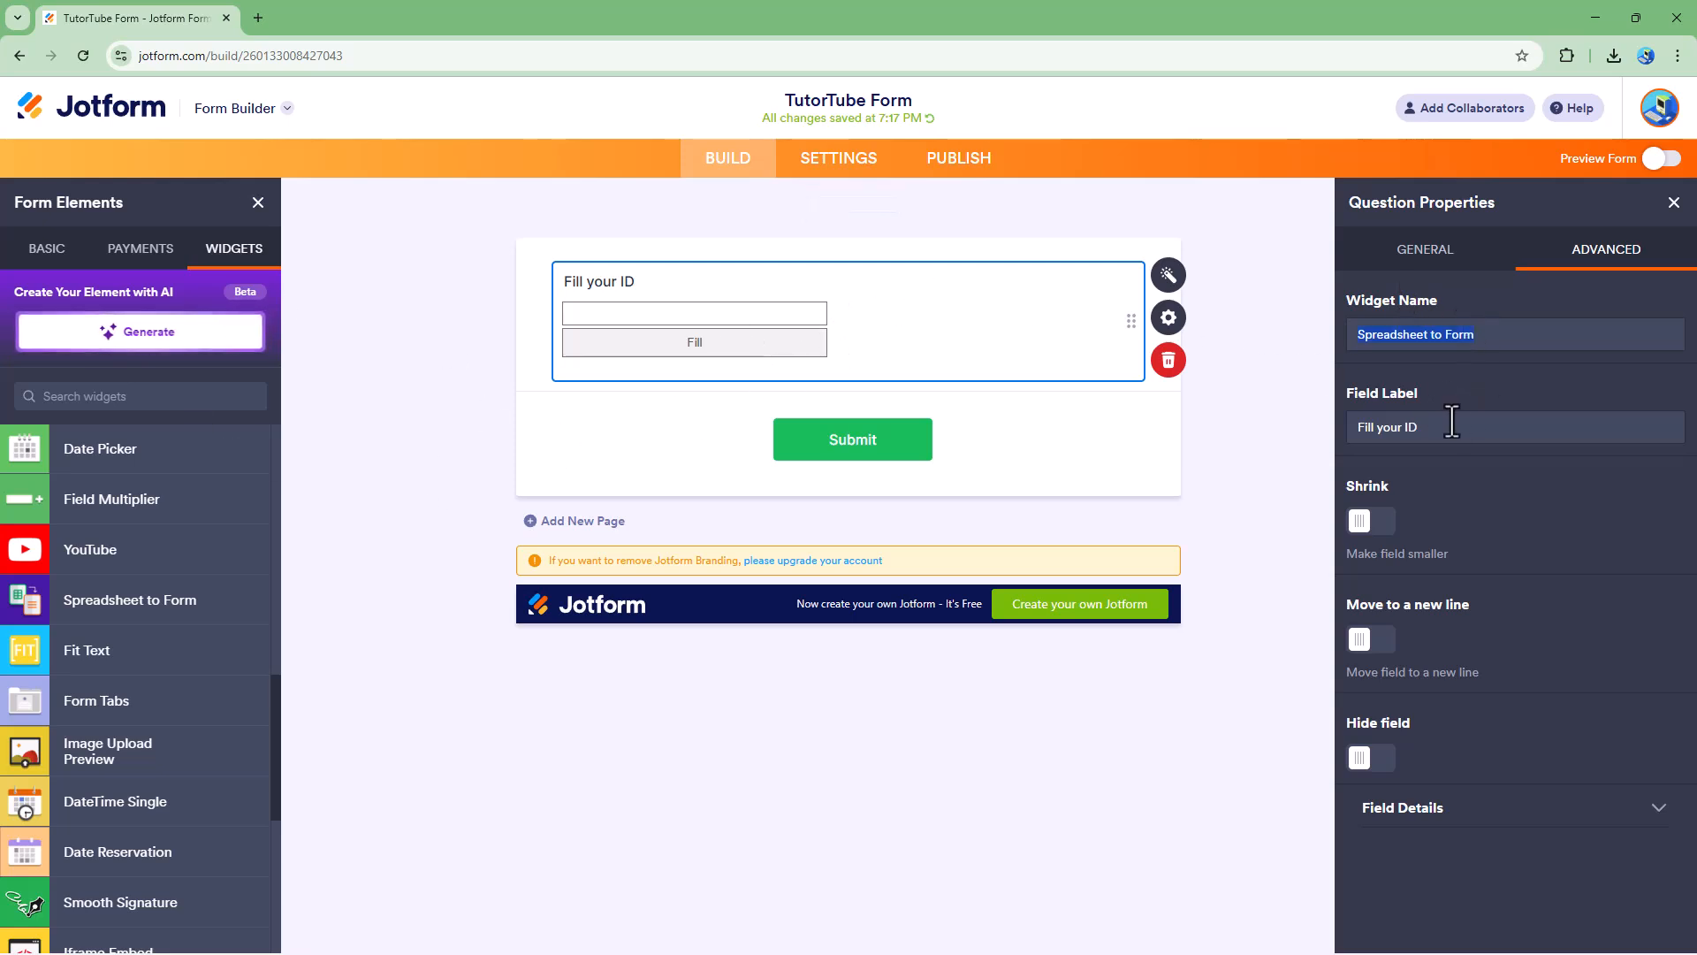
text(Fil)
text(ID)
Turn on Shrink for the ID widget and duplicate the field.
click(1372, 522)
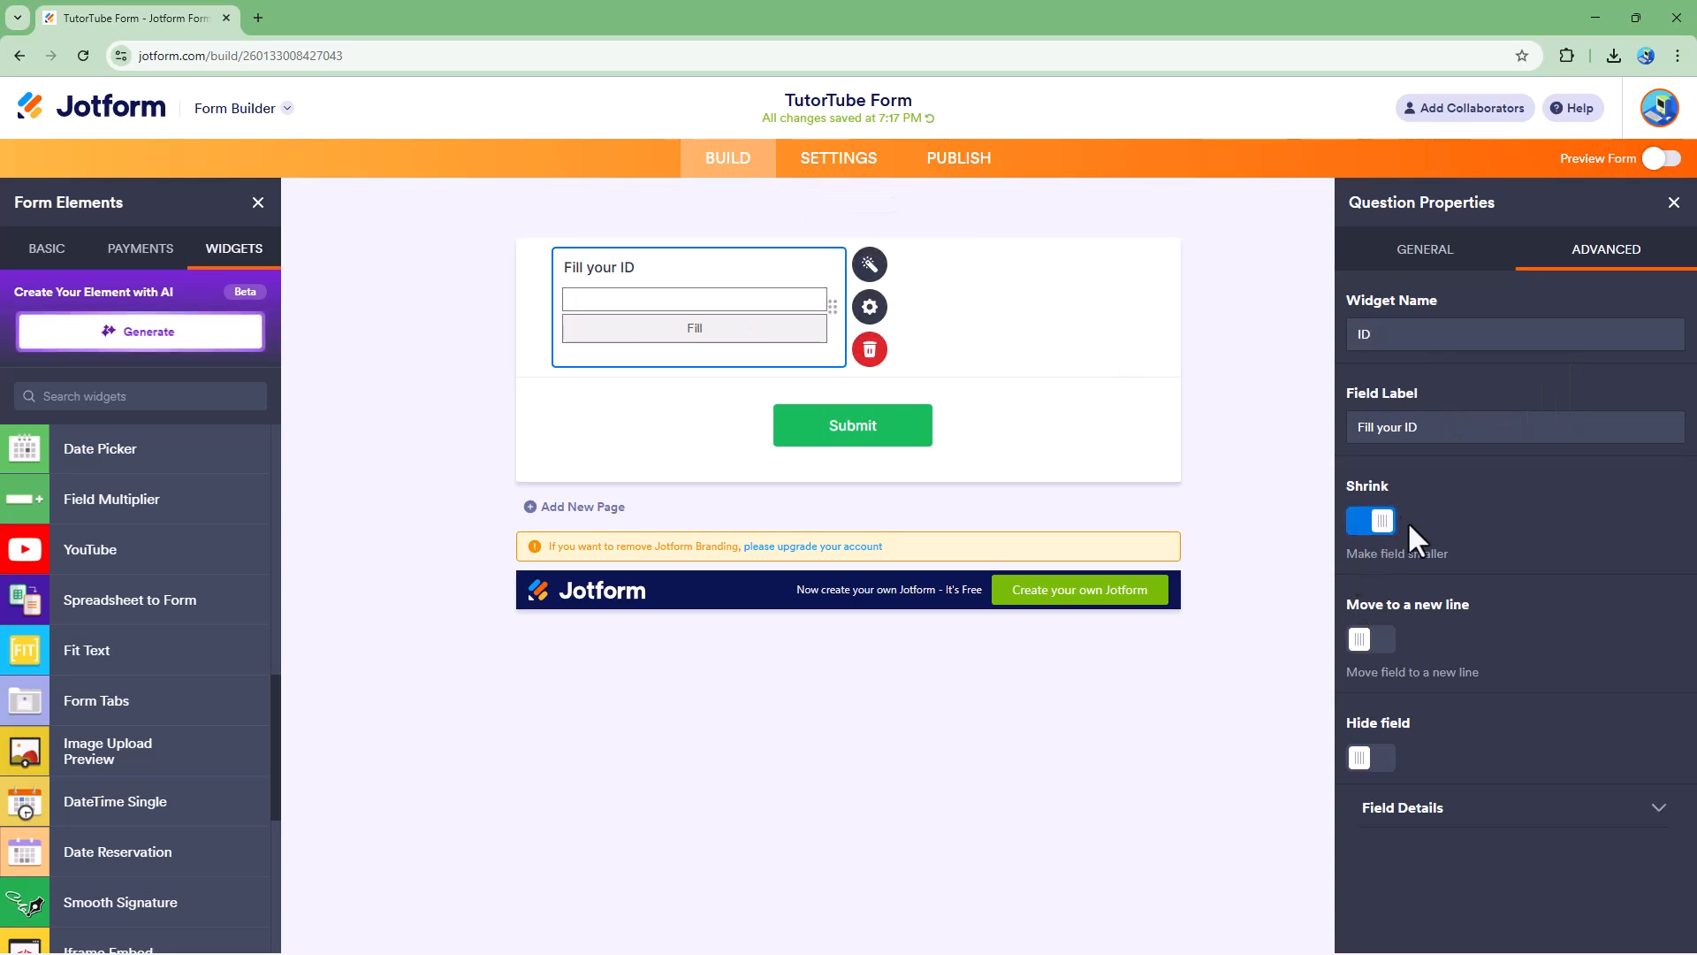
click(1412, 258)
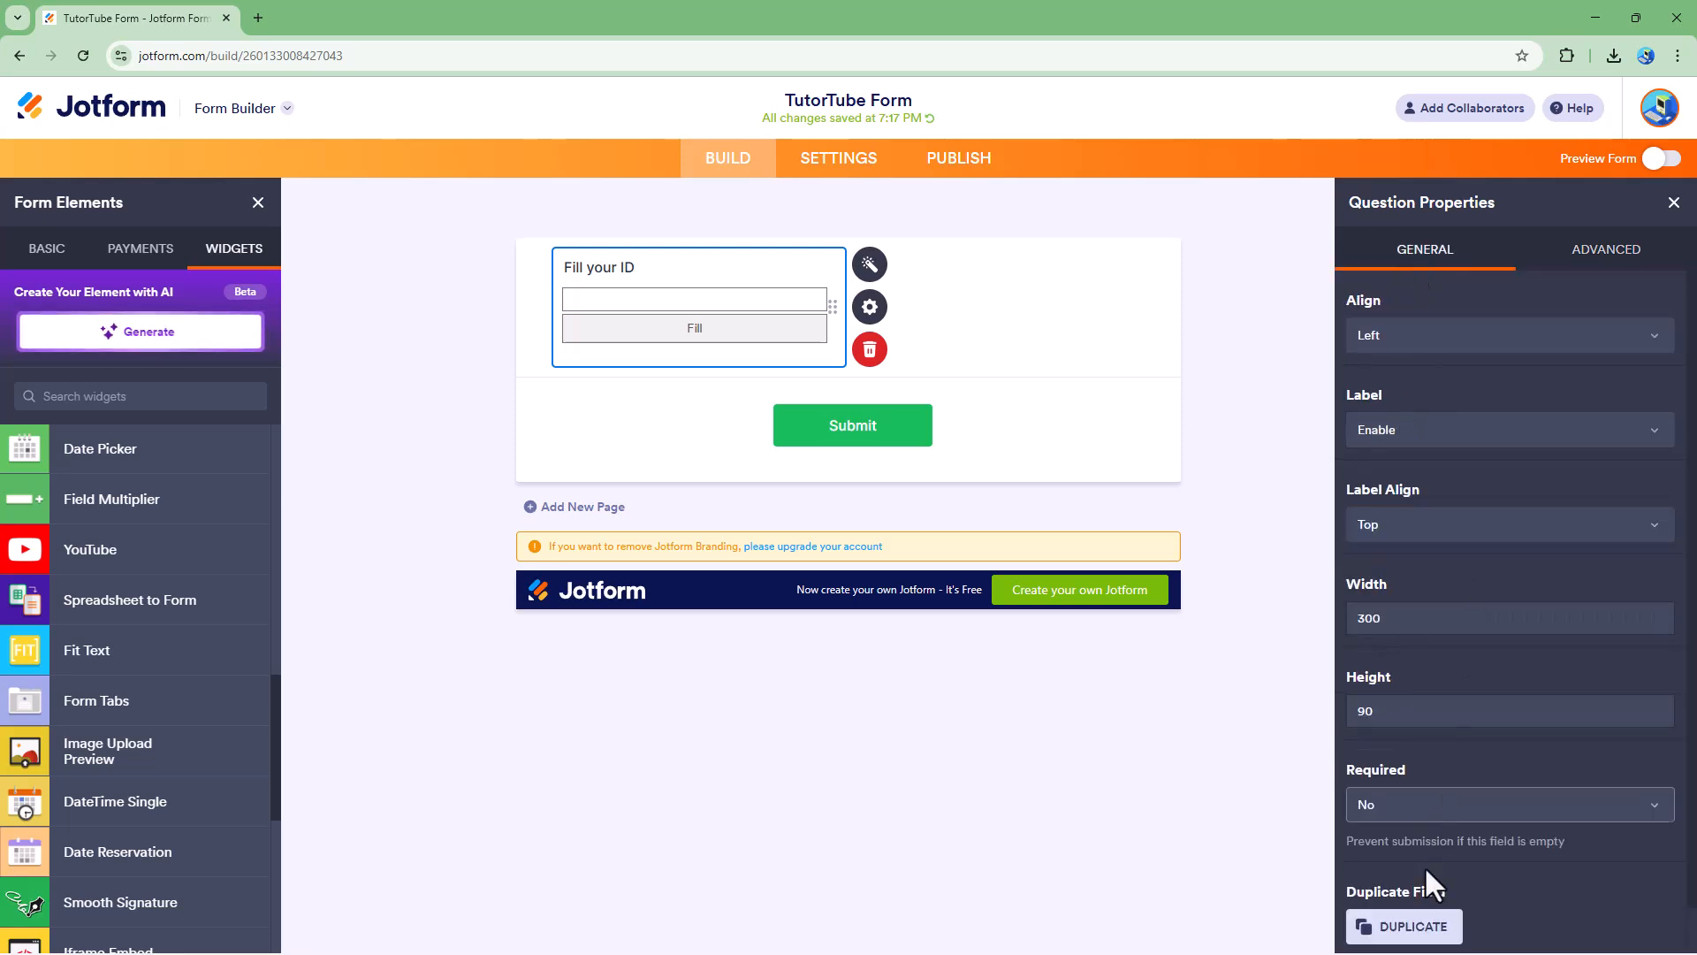
click(1439, 928)
click(1582, 254)
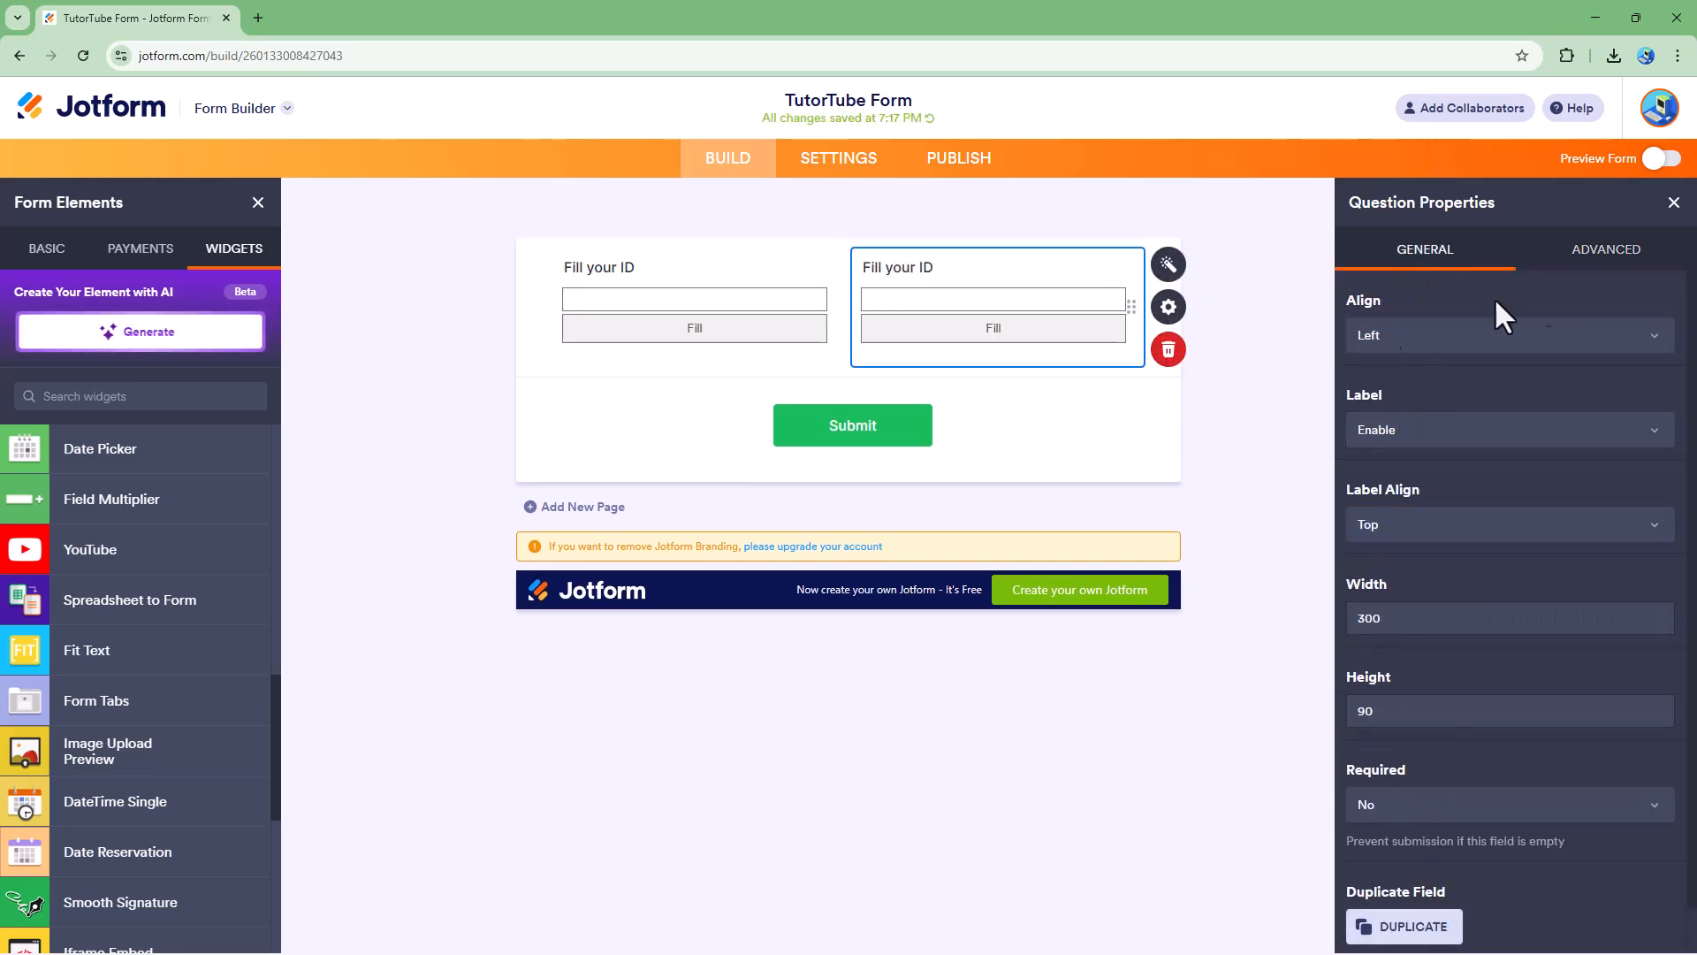
Move the duplicated widget to a new line, hide it and expand its field details.
click(1371, 639)
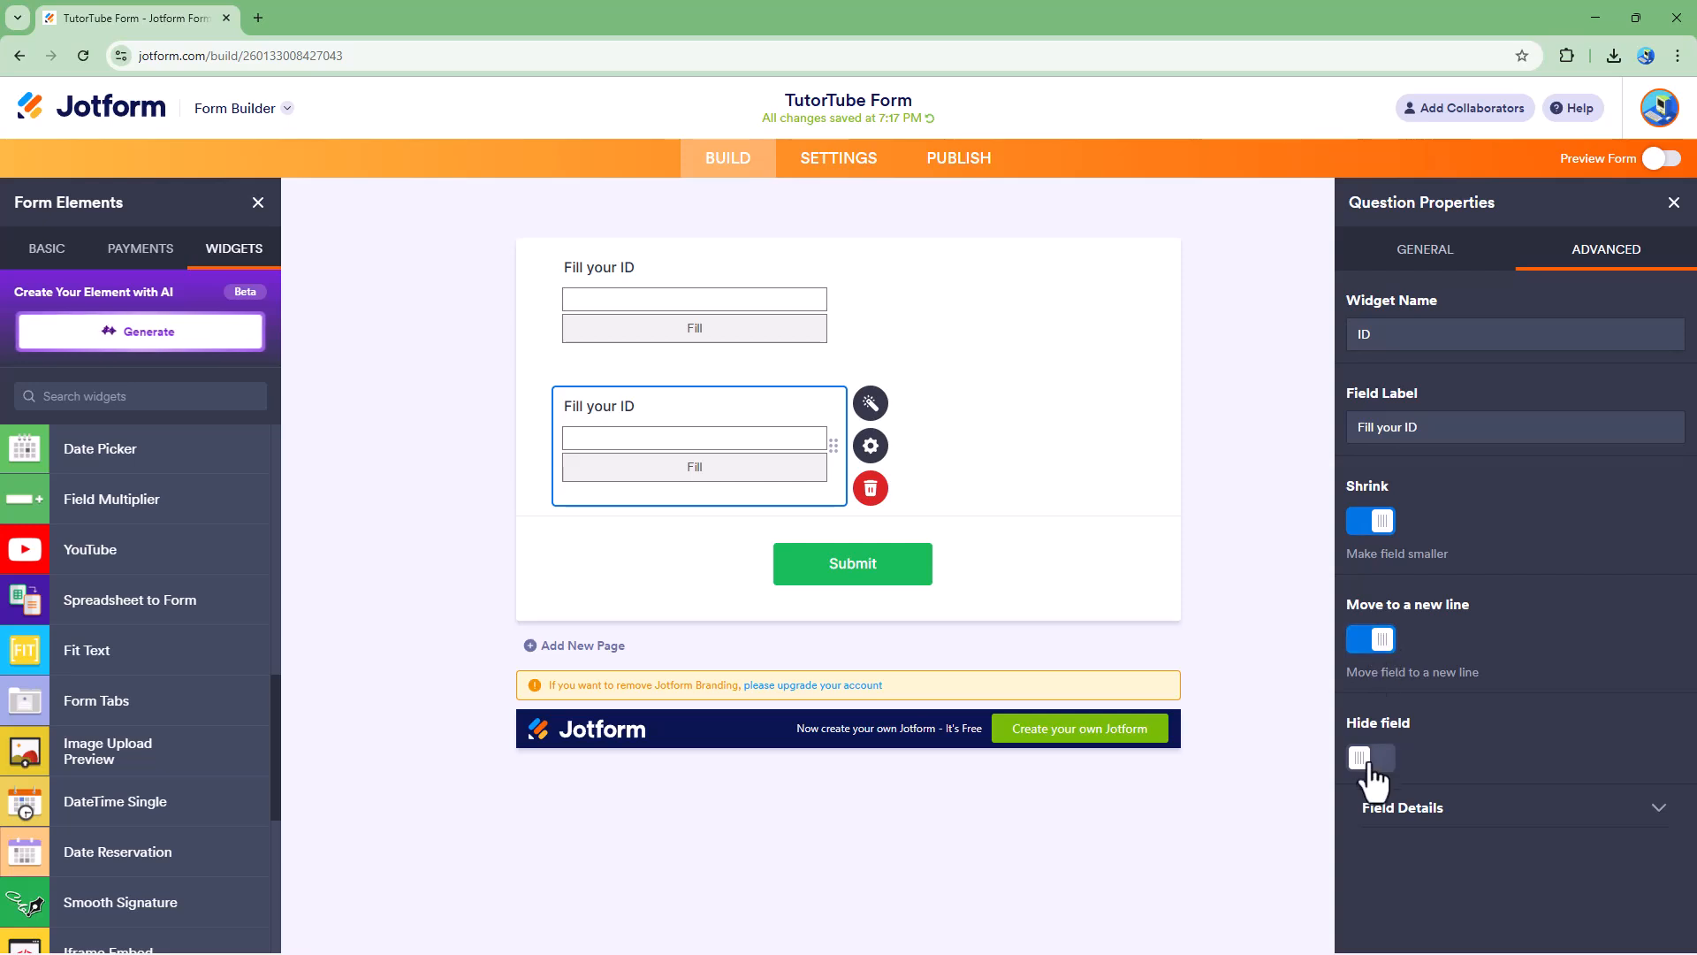
click(1370, 760)
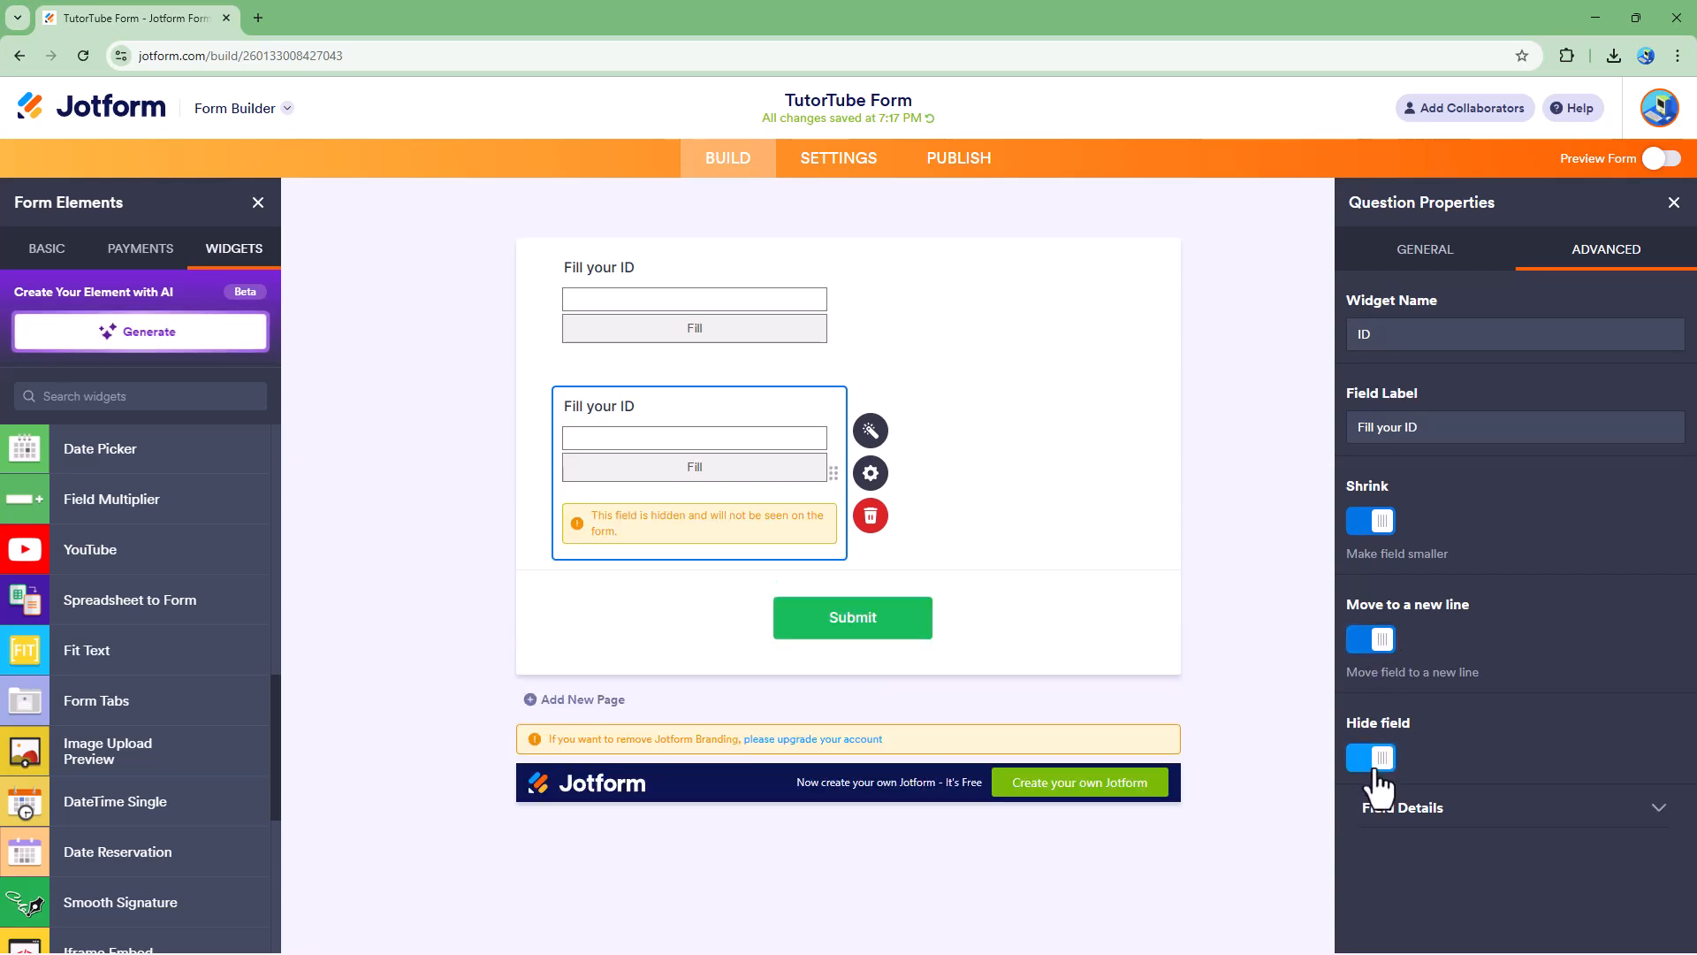
click(1486, 788)
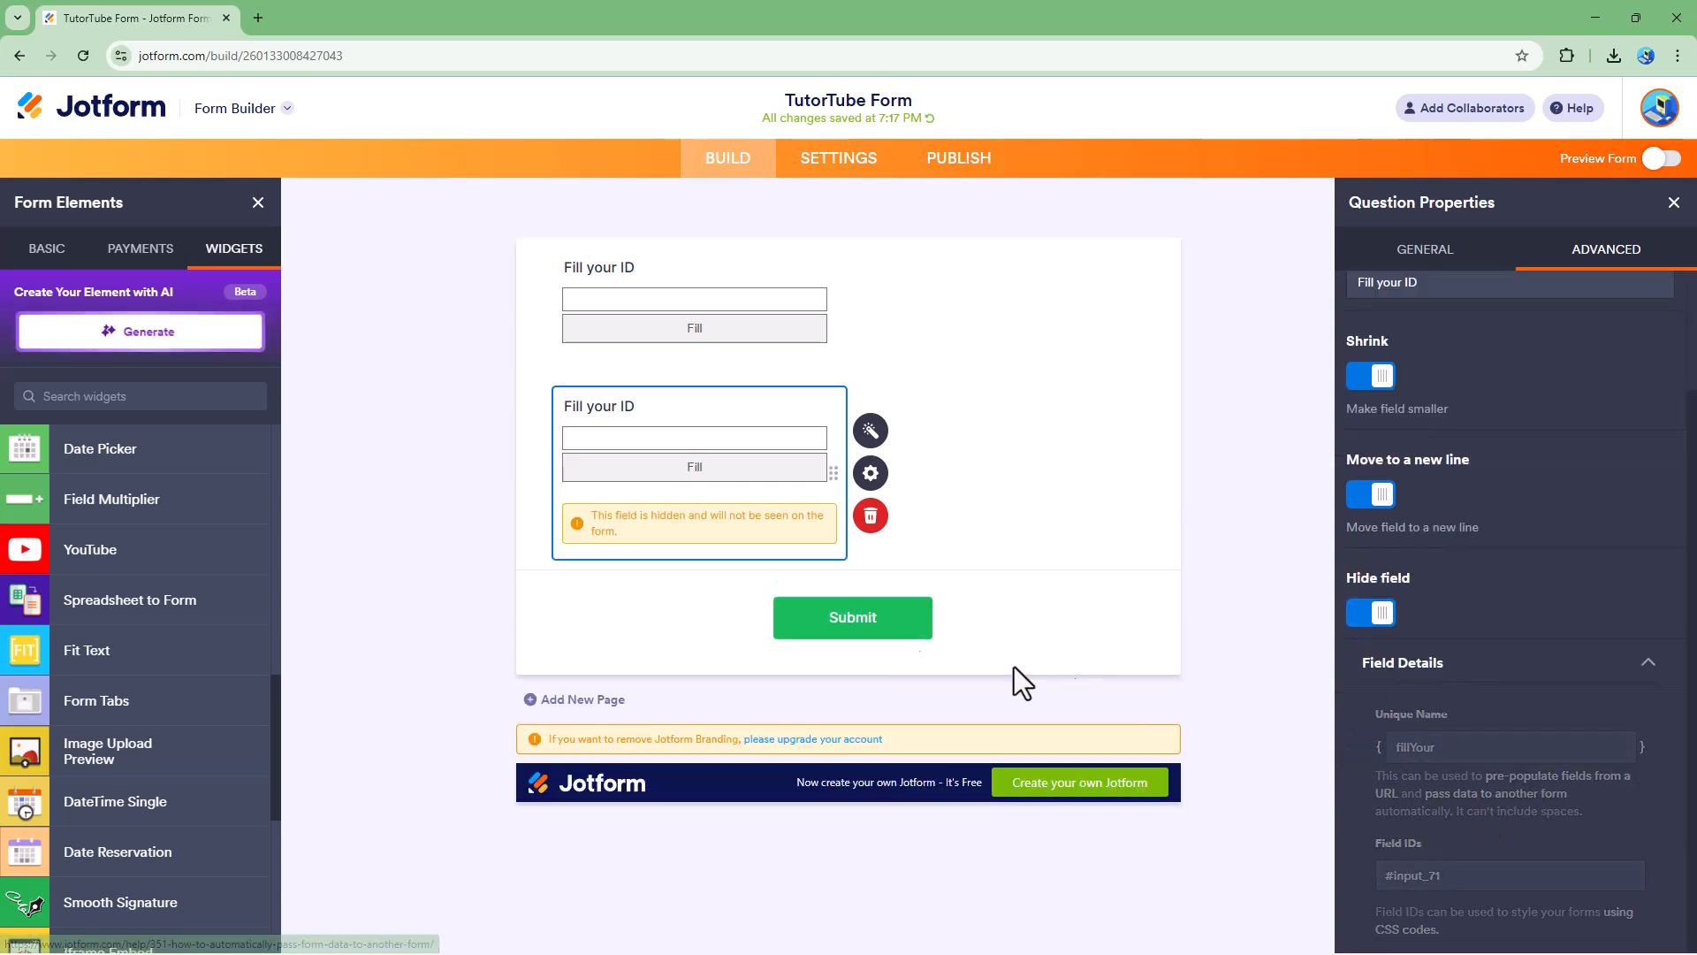
Unhide the duplicated widget and delete it, keeping the original ID widget.
click(1376, 615)
click(859, 496)
click(990, 663)
click(794, 300)
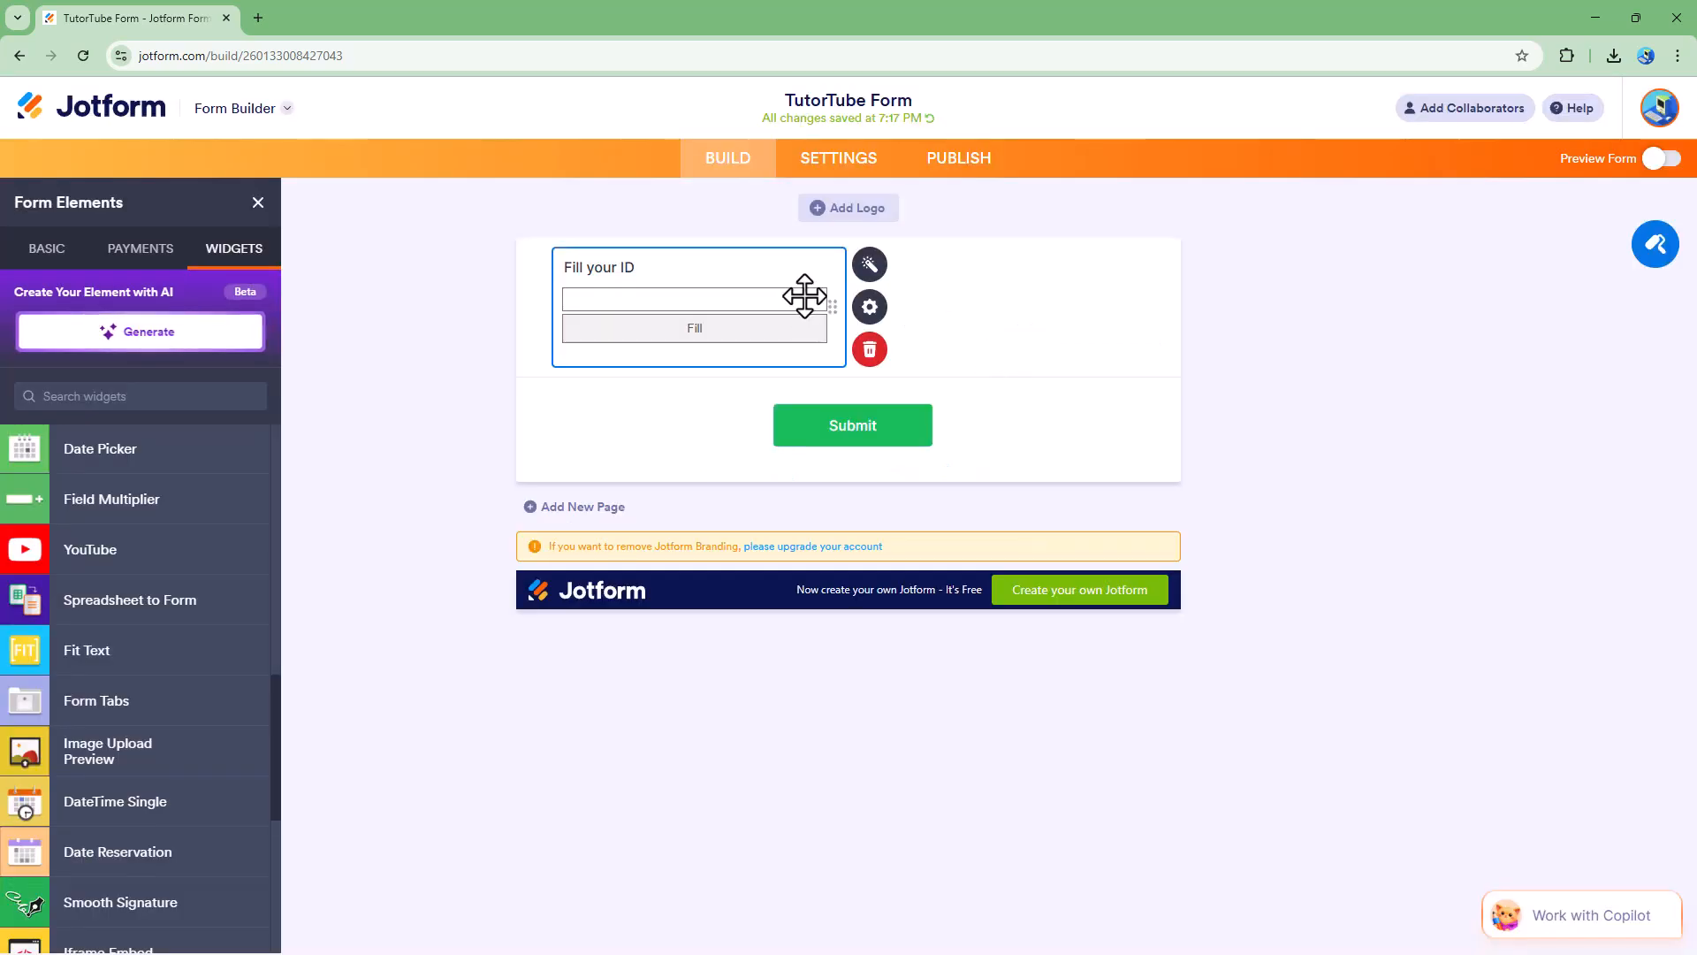
Turn off Shrink for the remaining ID widget and close its question properties.
click(902, 309)
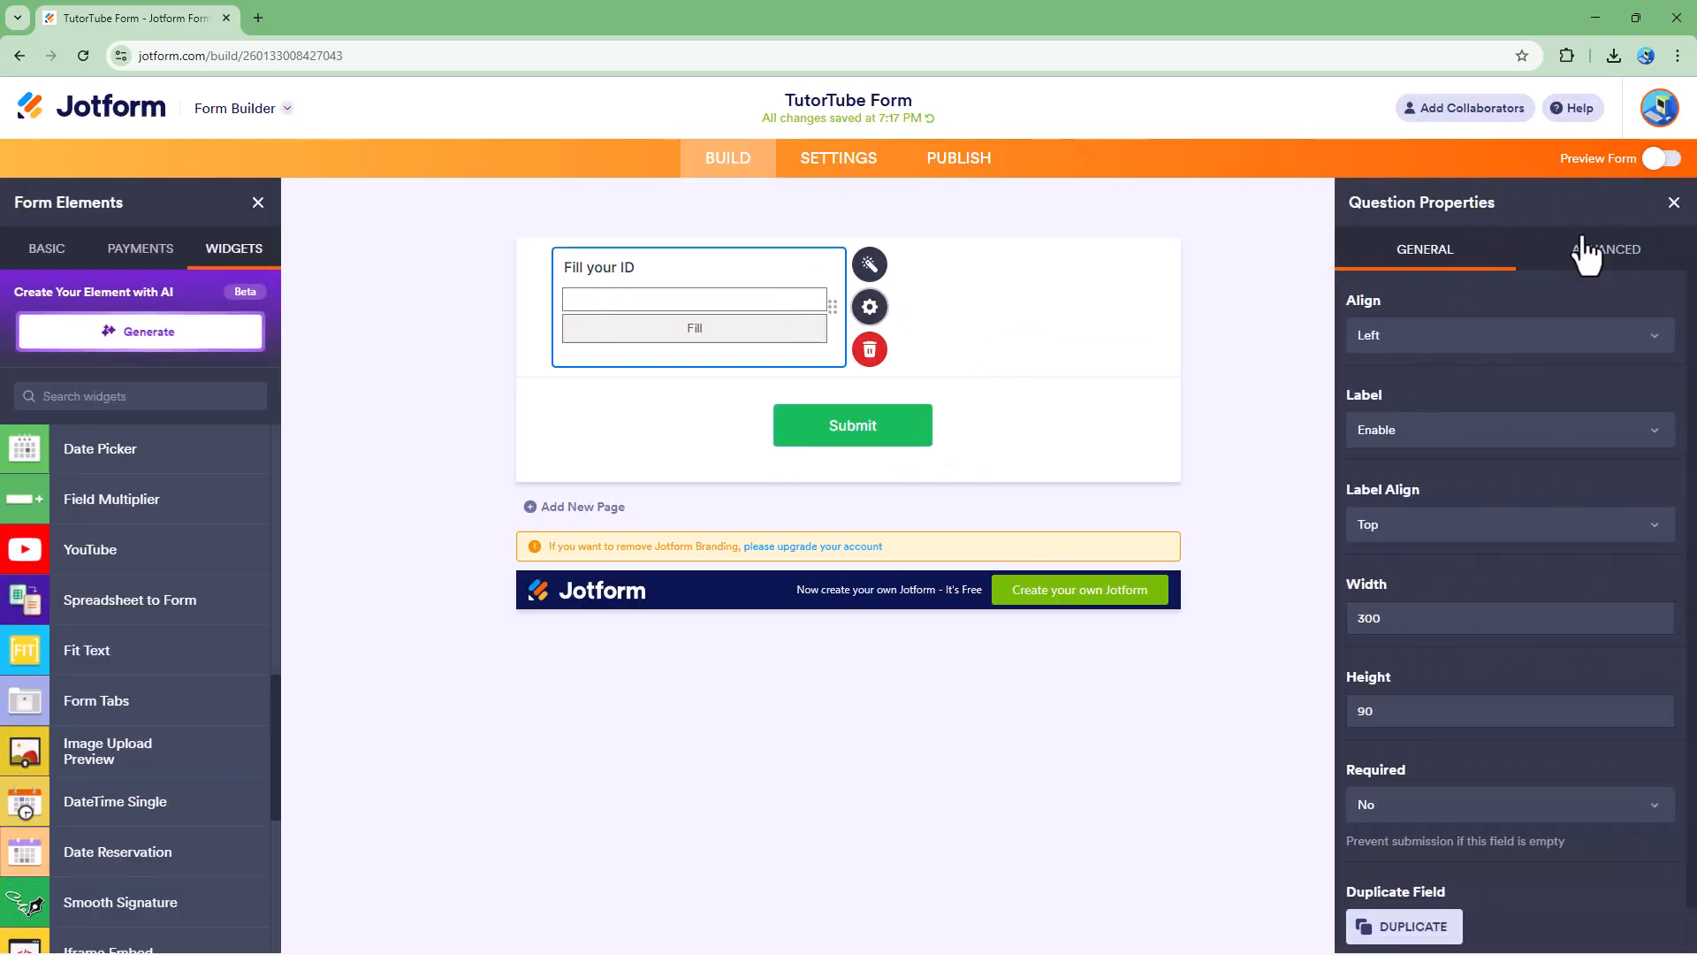
click(1617, 247)
click(1368, 529)
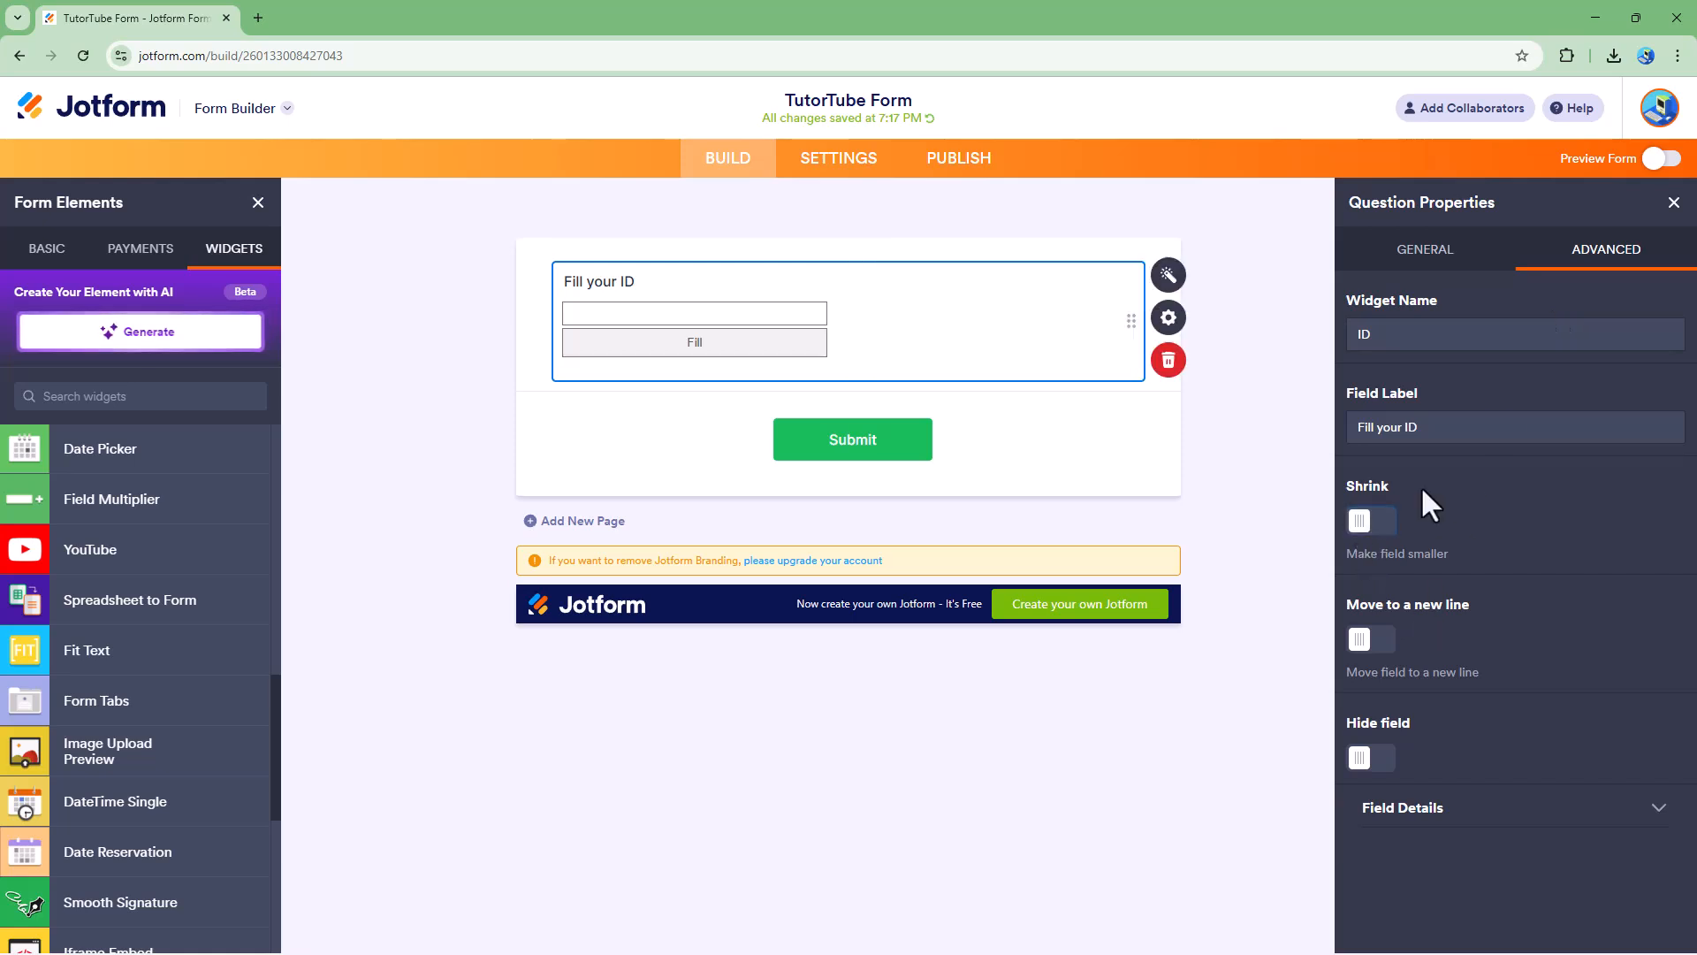
click(1674, 202)
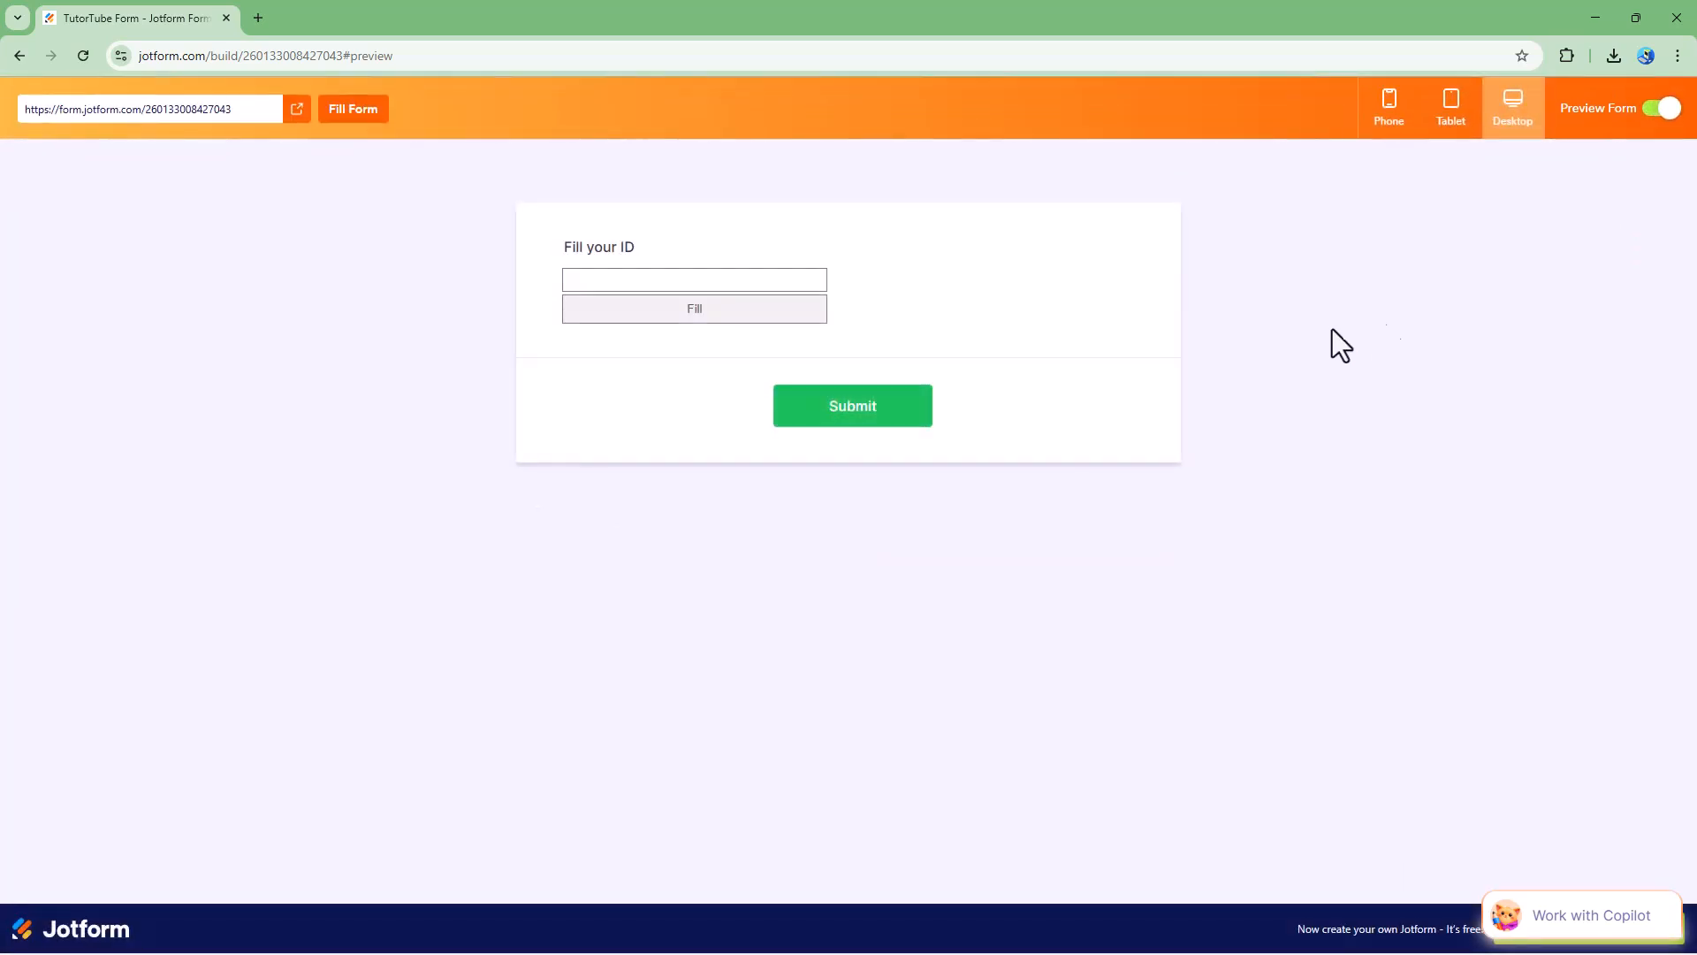
Test the widget in the form preview by filling with ID 2, and return to the form builder.
click(723, 282)
click(723, 309)
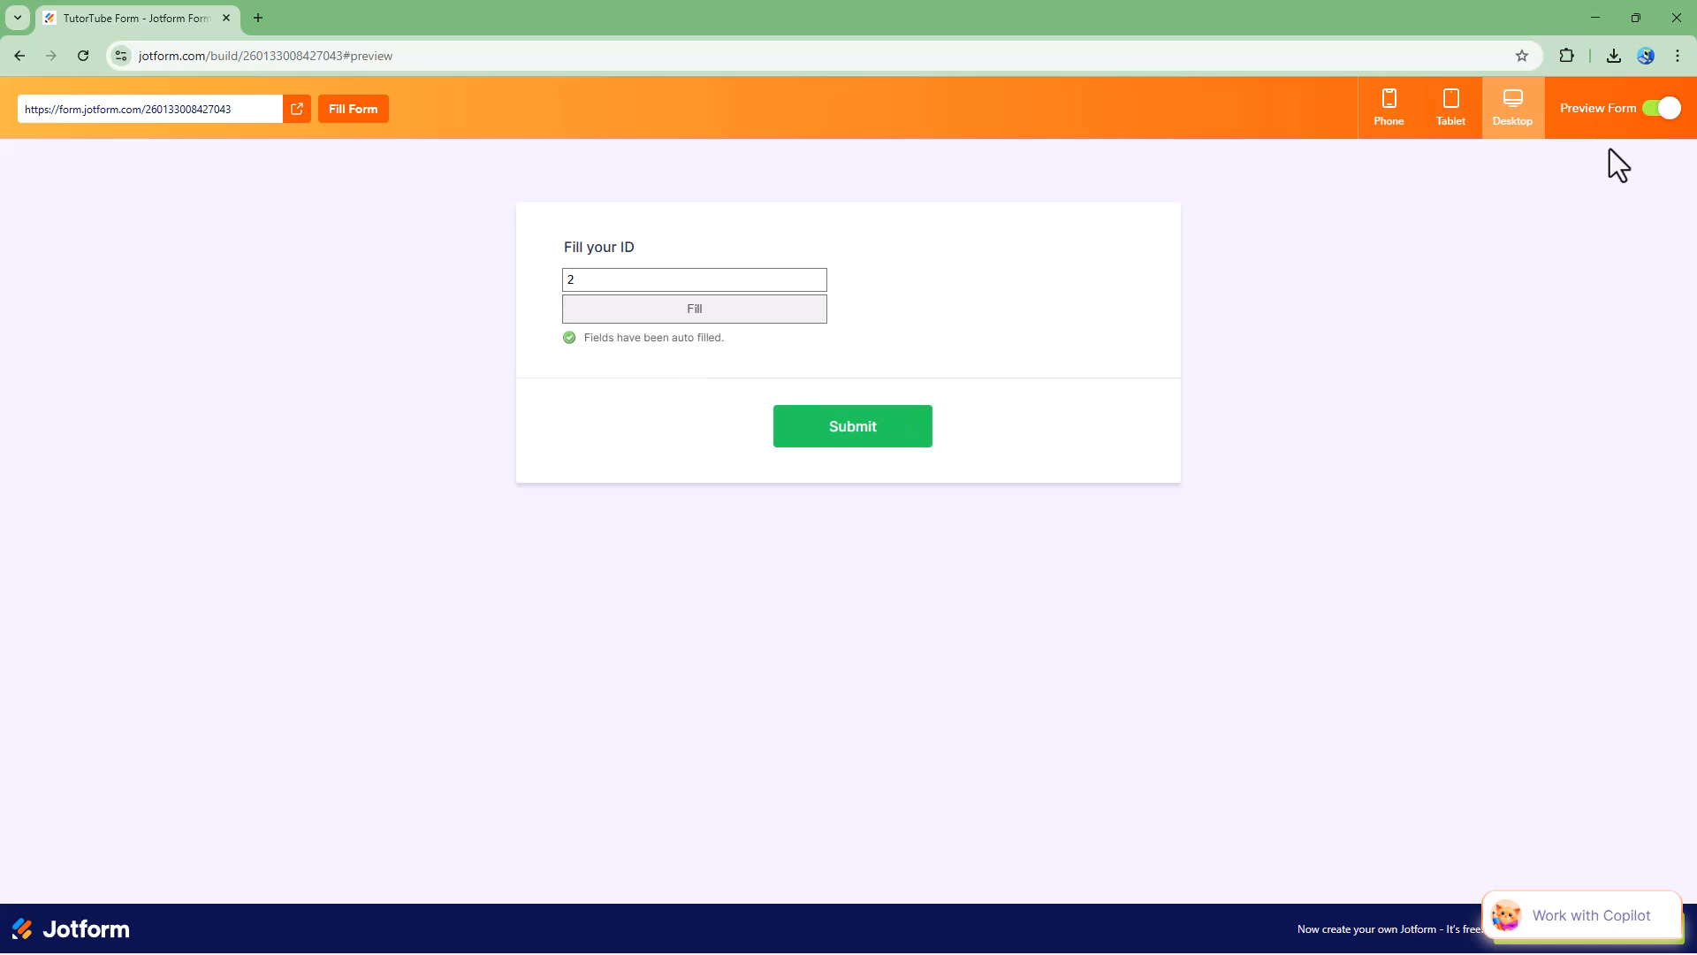
click(1664, 109)
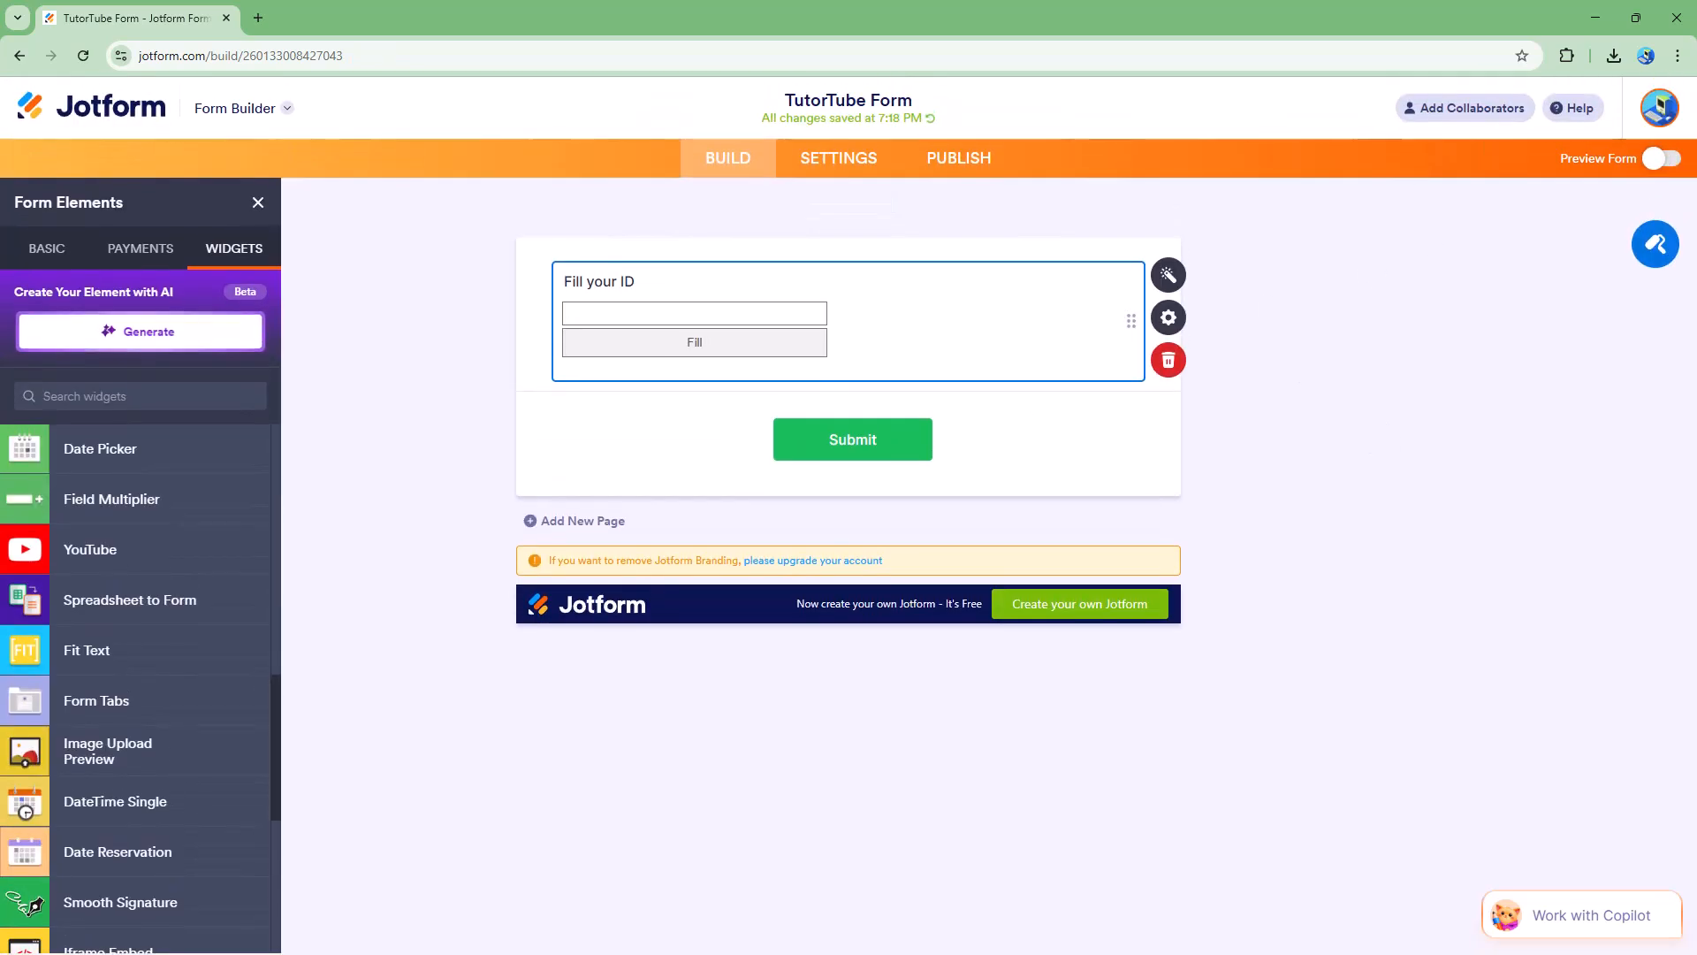
Review the column headers of jotform_spreadsheet_to_form_sample.xlsx in Excel, and return to the form.
drag(1696, 530, 1120, 406)
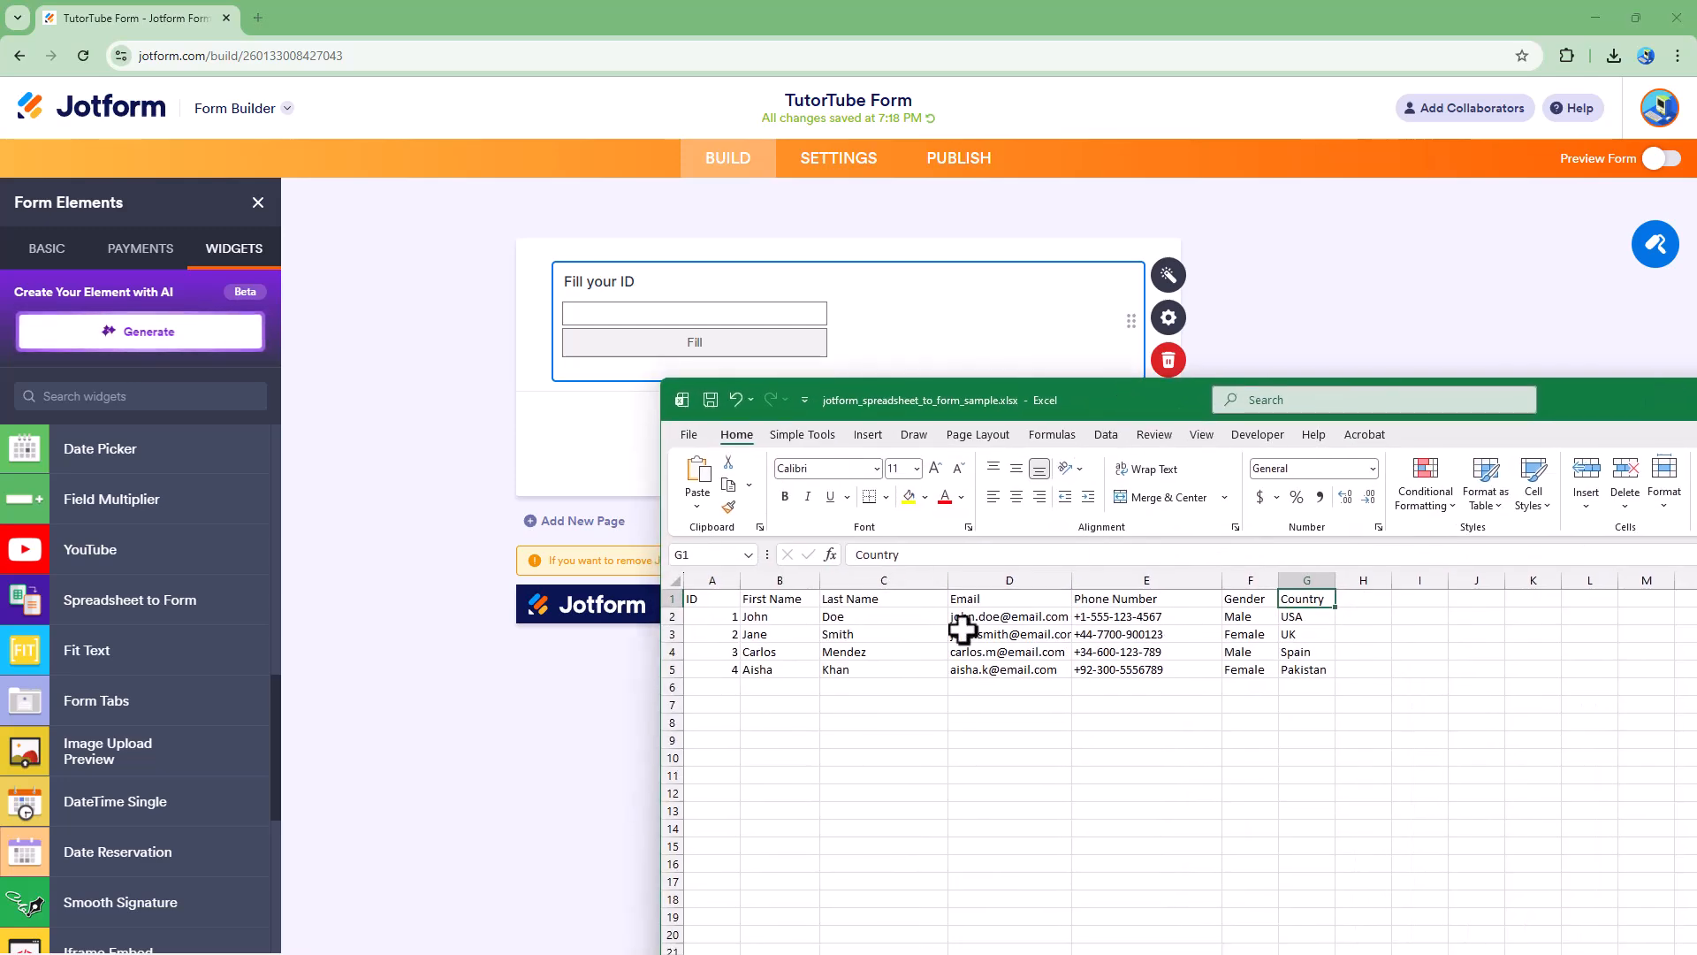
click(716, 598)
click(775, 598)
click(856, 598)
click(989, 597)
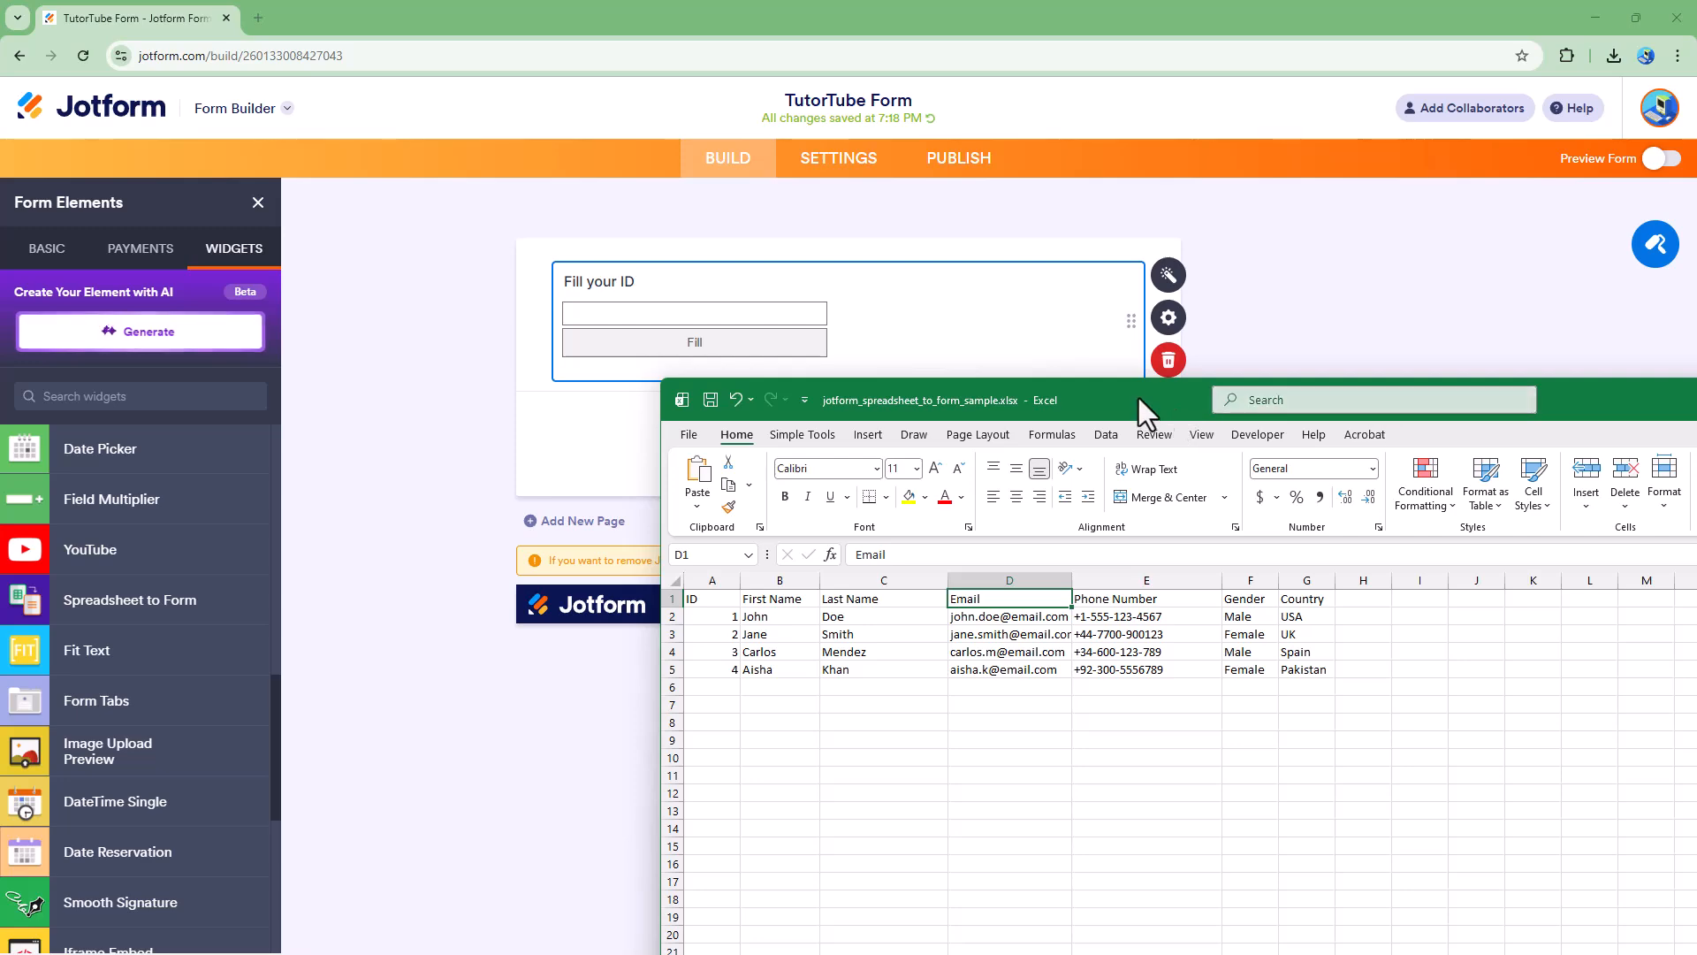
drag(1141, 401, 1696, 442)
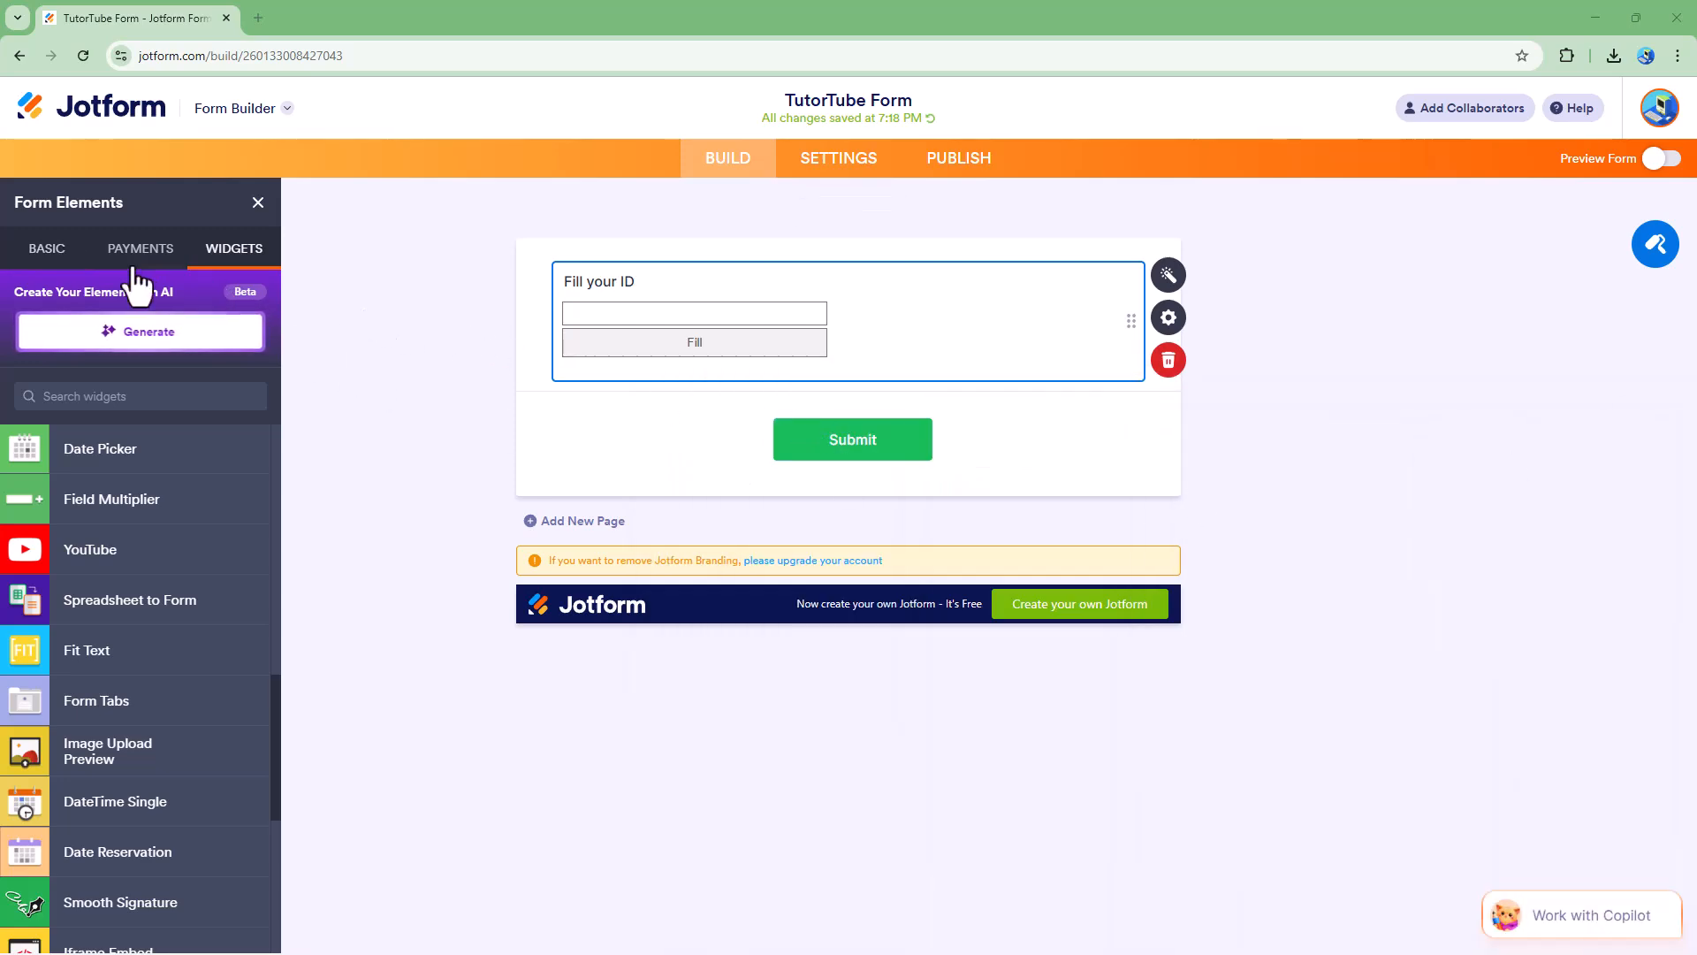
Add a Short Text field below the ID widget and label it "First Name".
click(40, 252)
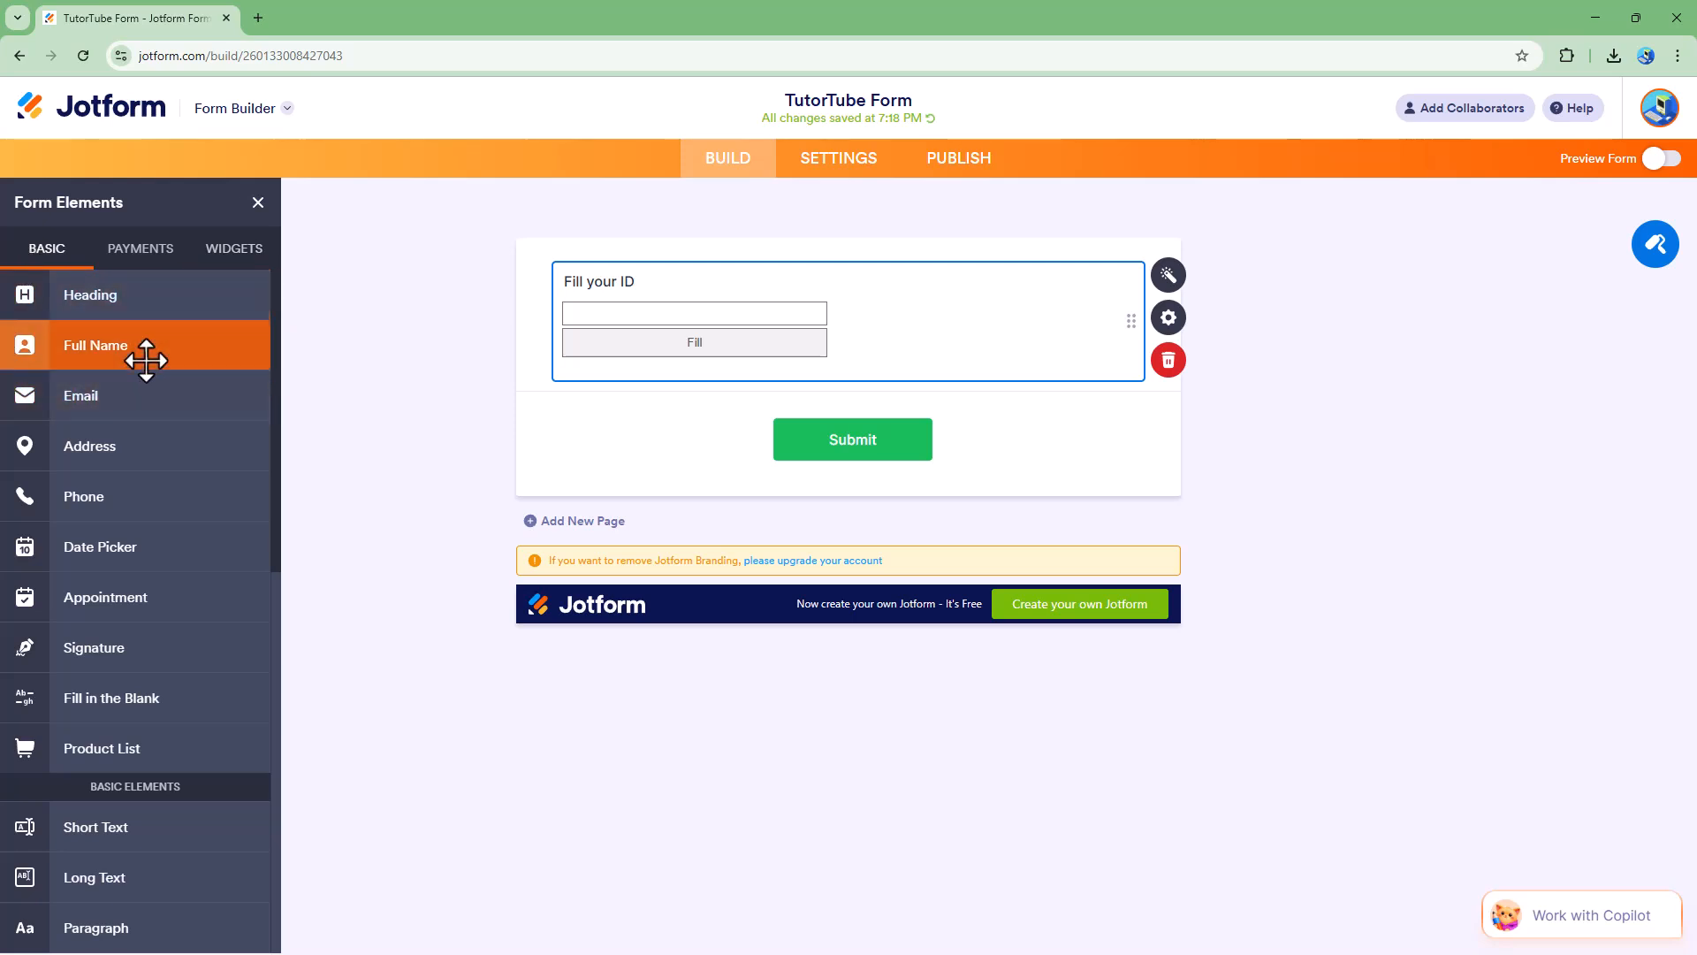
scroll(159, 575, down, 4)
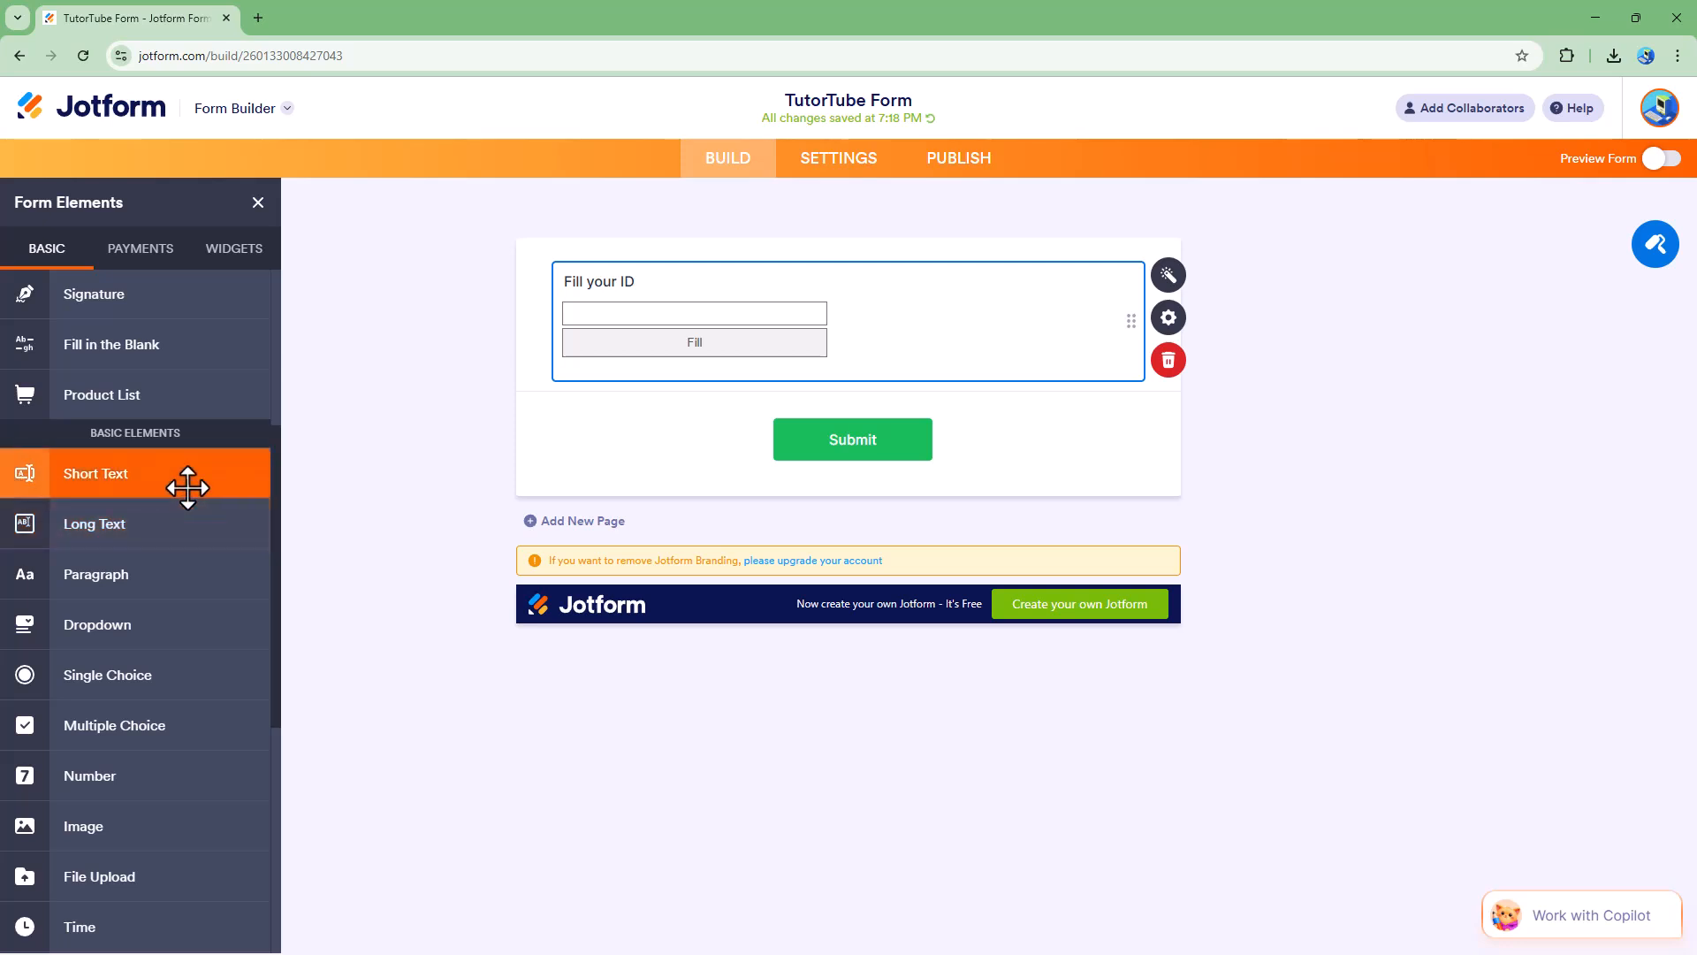
drag(178, 485, 705, 428)
text(First Name)
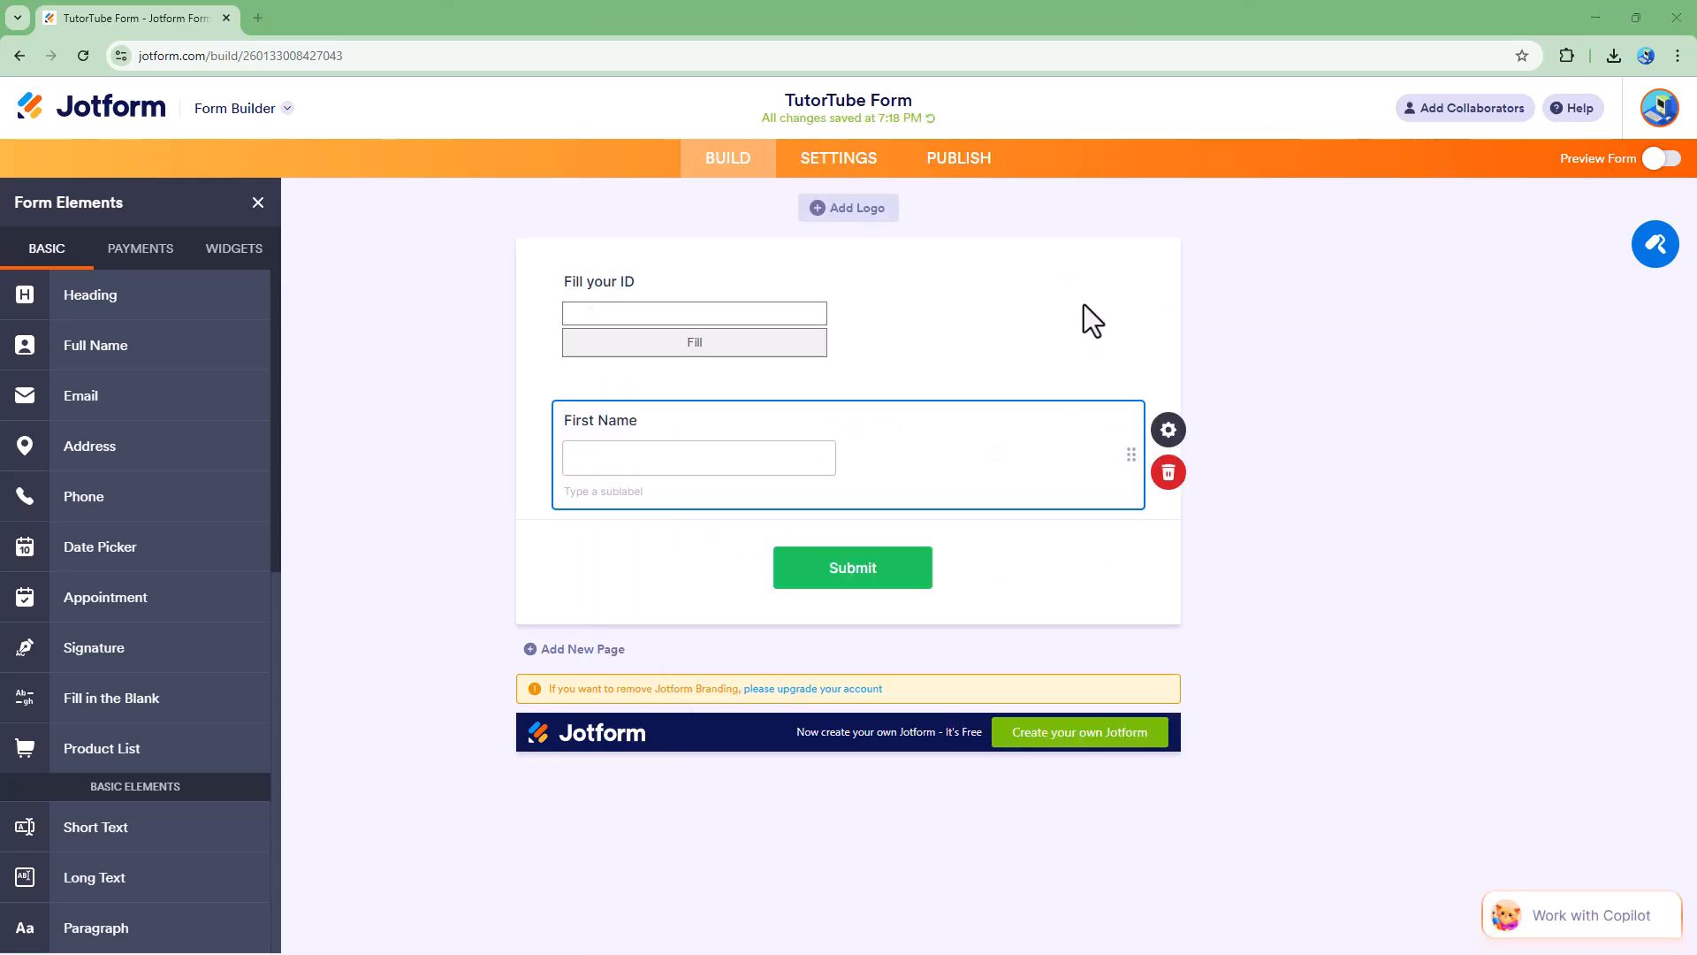
click(1084, 304)
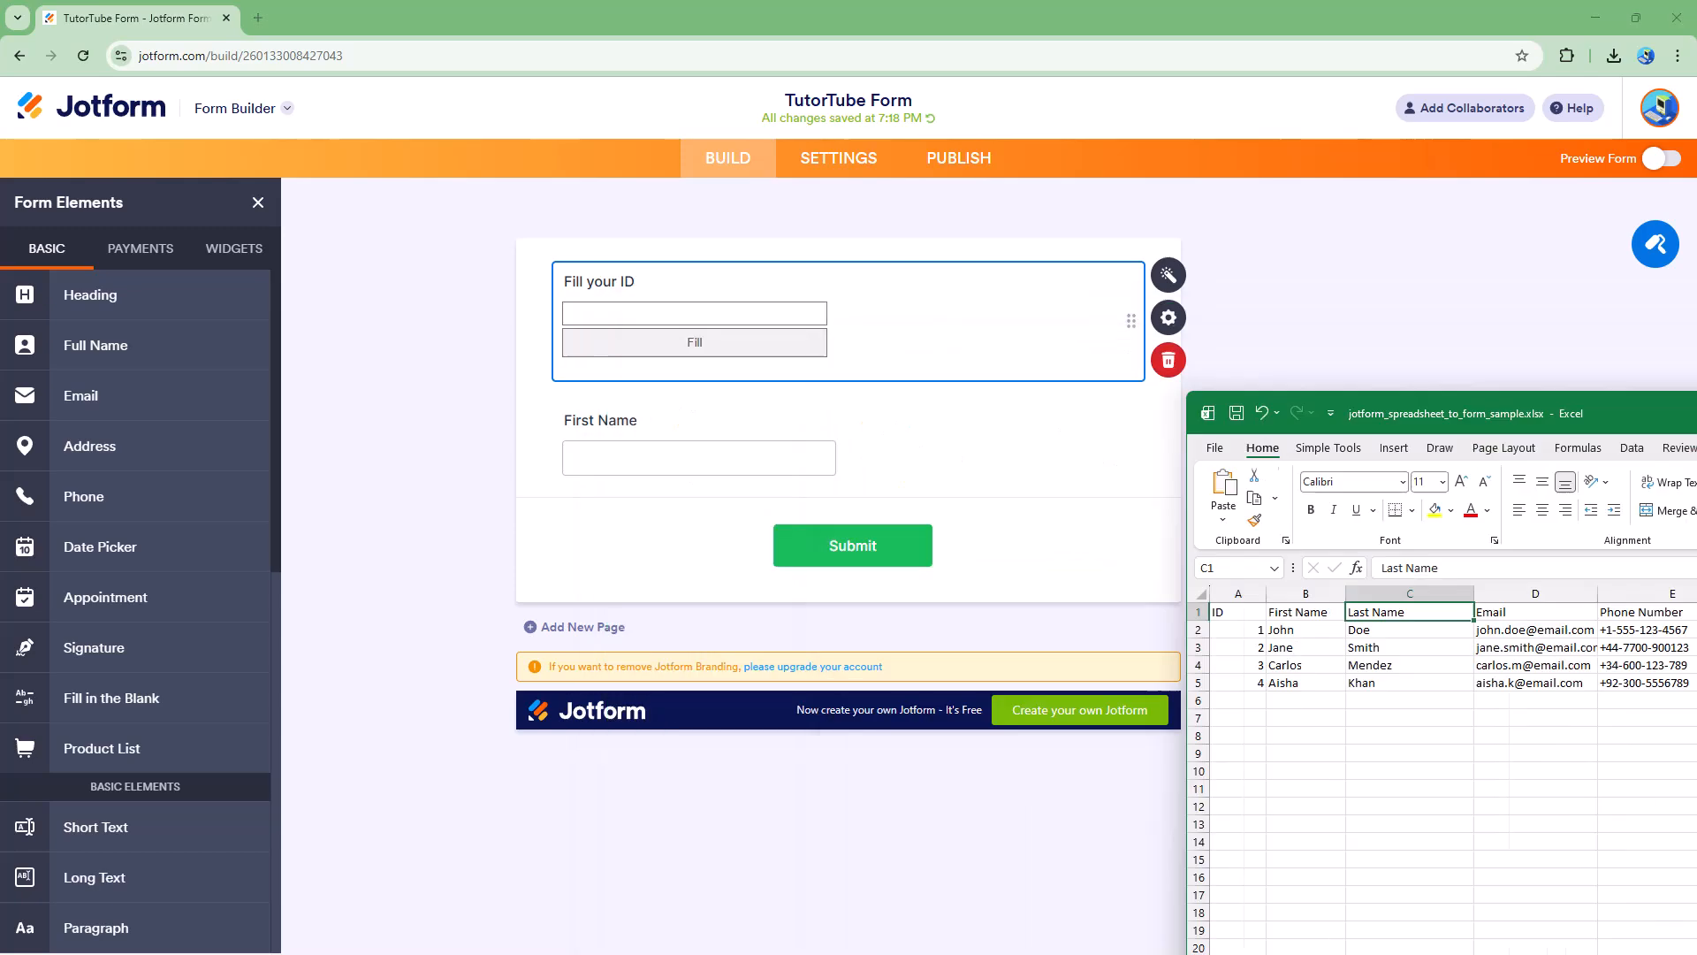
Add another Short Text field labelled "Last Name" and place it below the First Name field.
scroll(141, 795, down, 3)
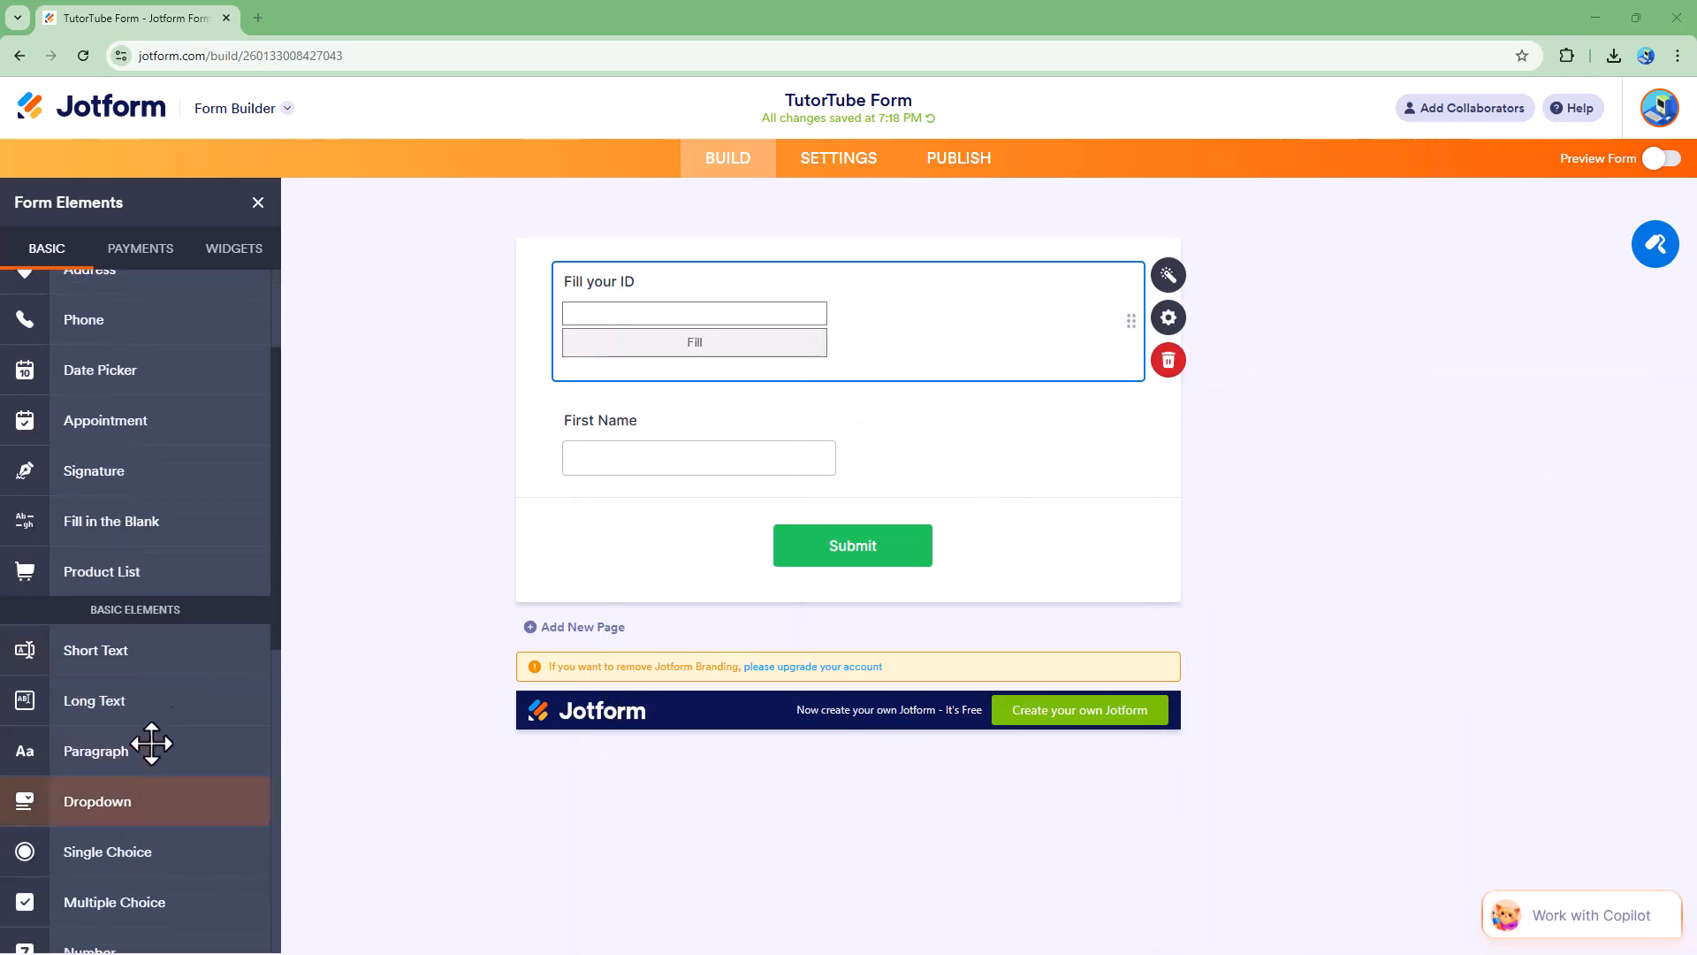
click(178, 654)
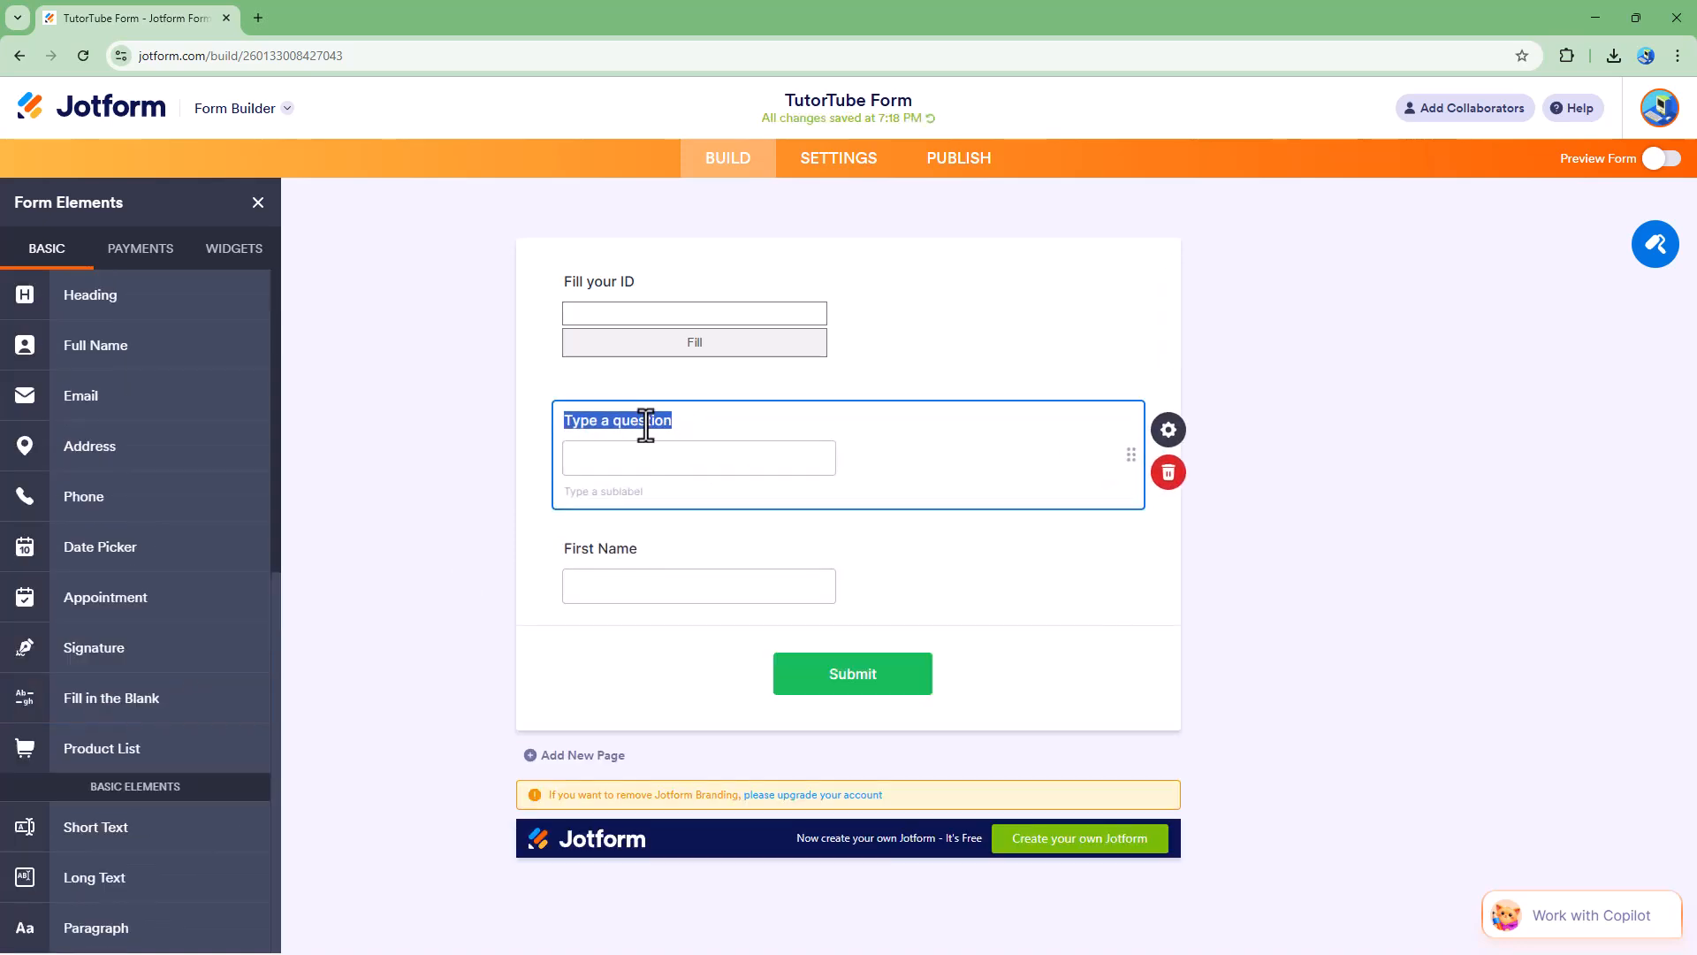
text(Last Name)
click(1069, 575)
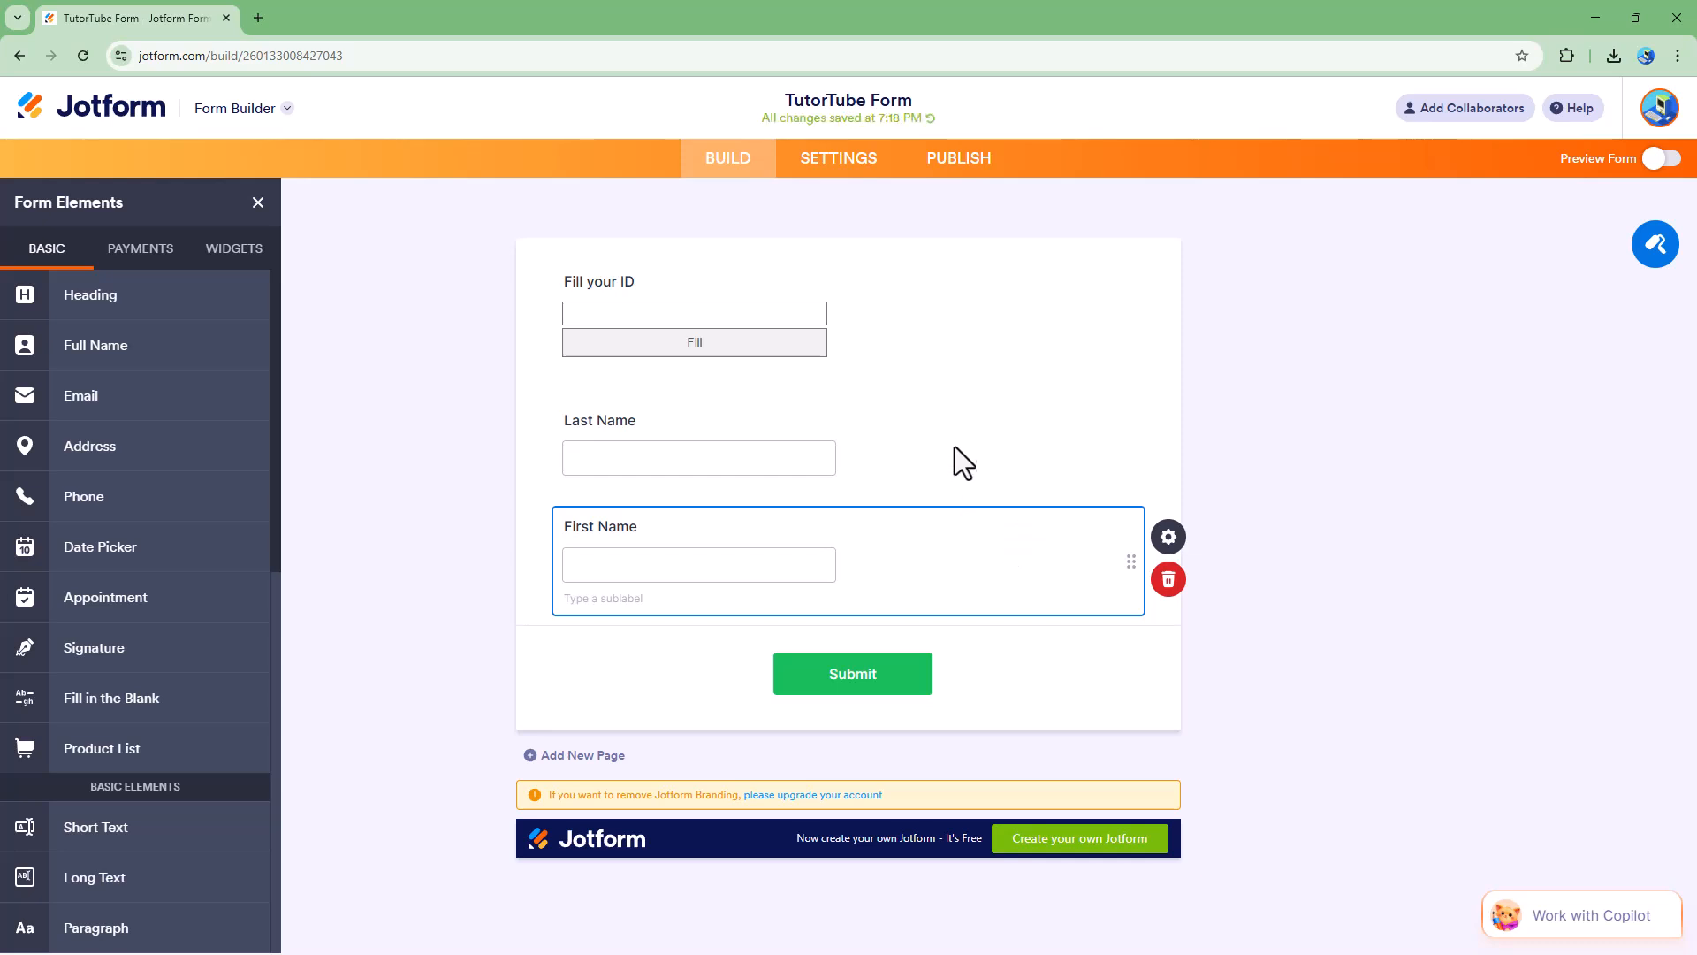
click(1052, 442)
drag(1132, 455, 1125, 583)
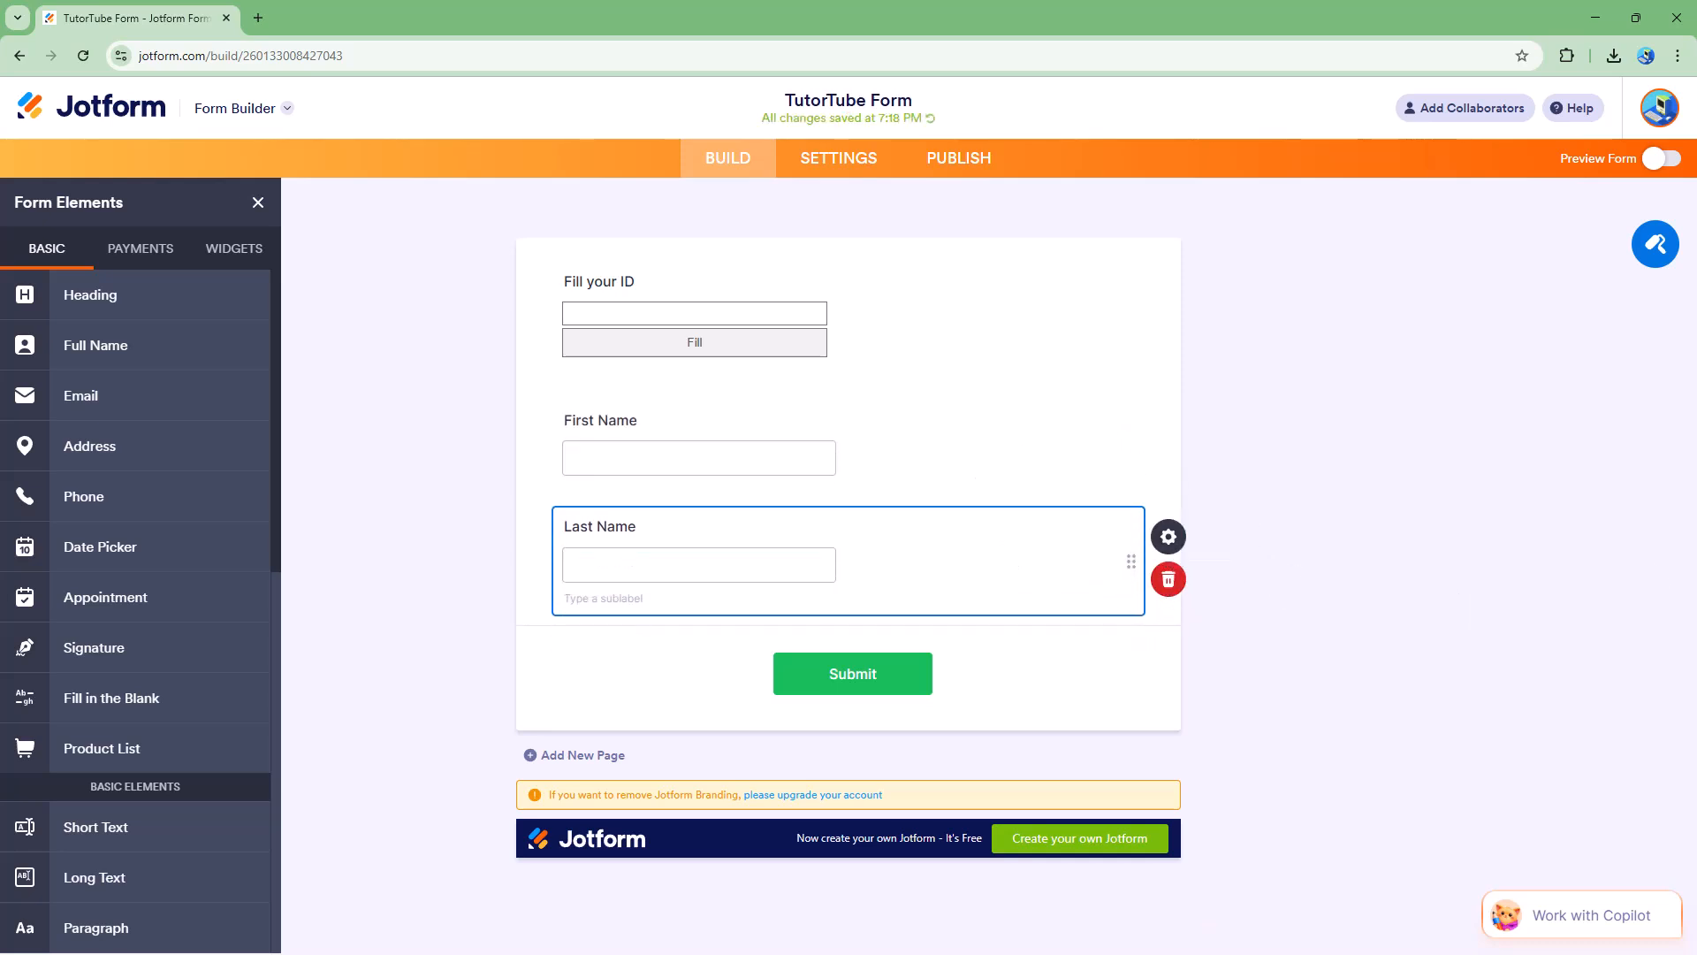
Add an Email field and a Phone field below the Last Name field.
scroll(140, 568, down, 2)
scroll(144, 559, up, 2)
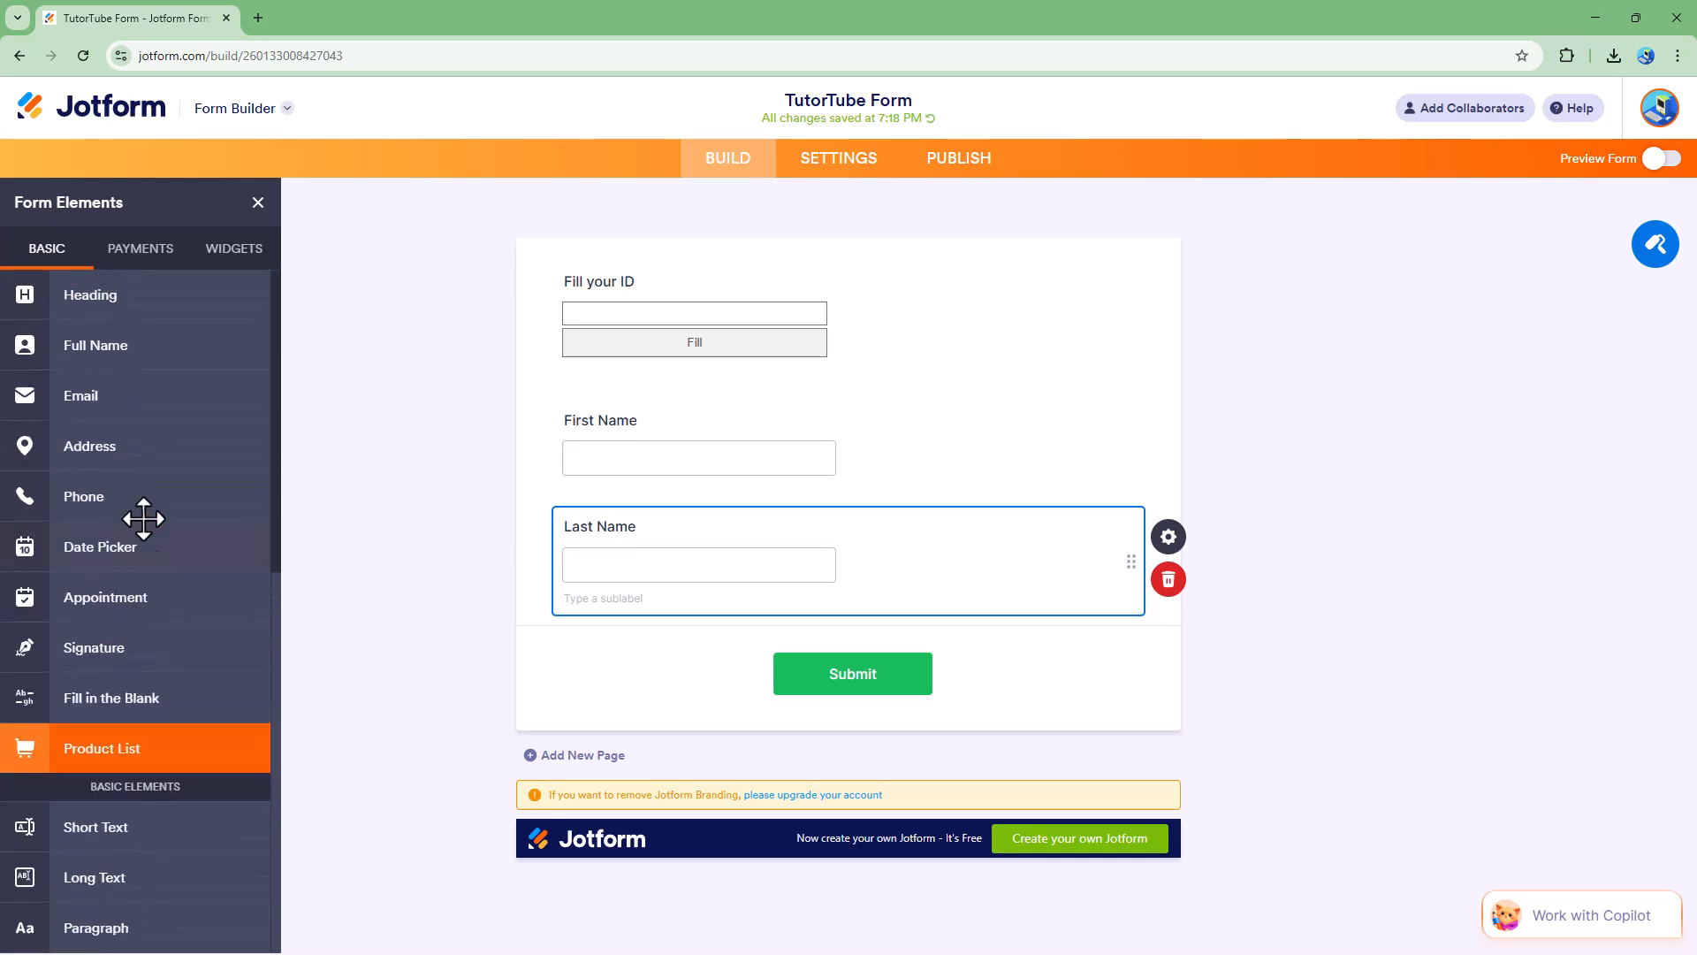
click(142, 394)
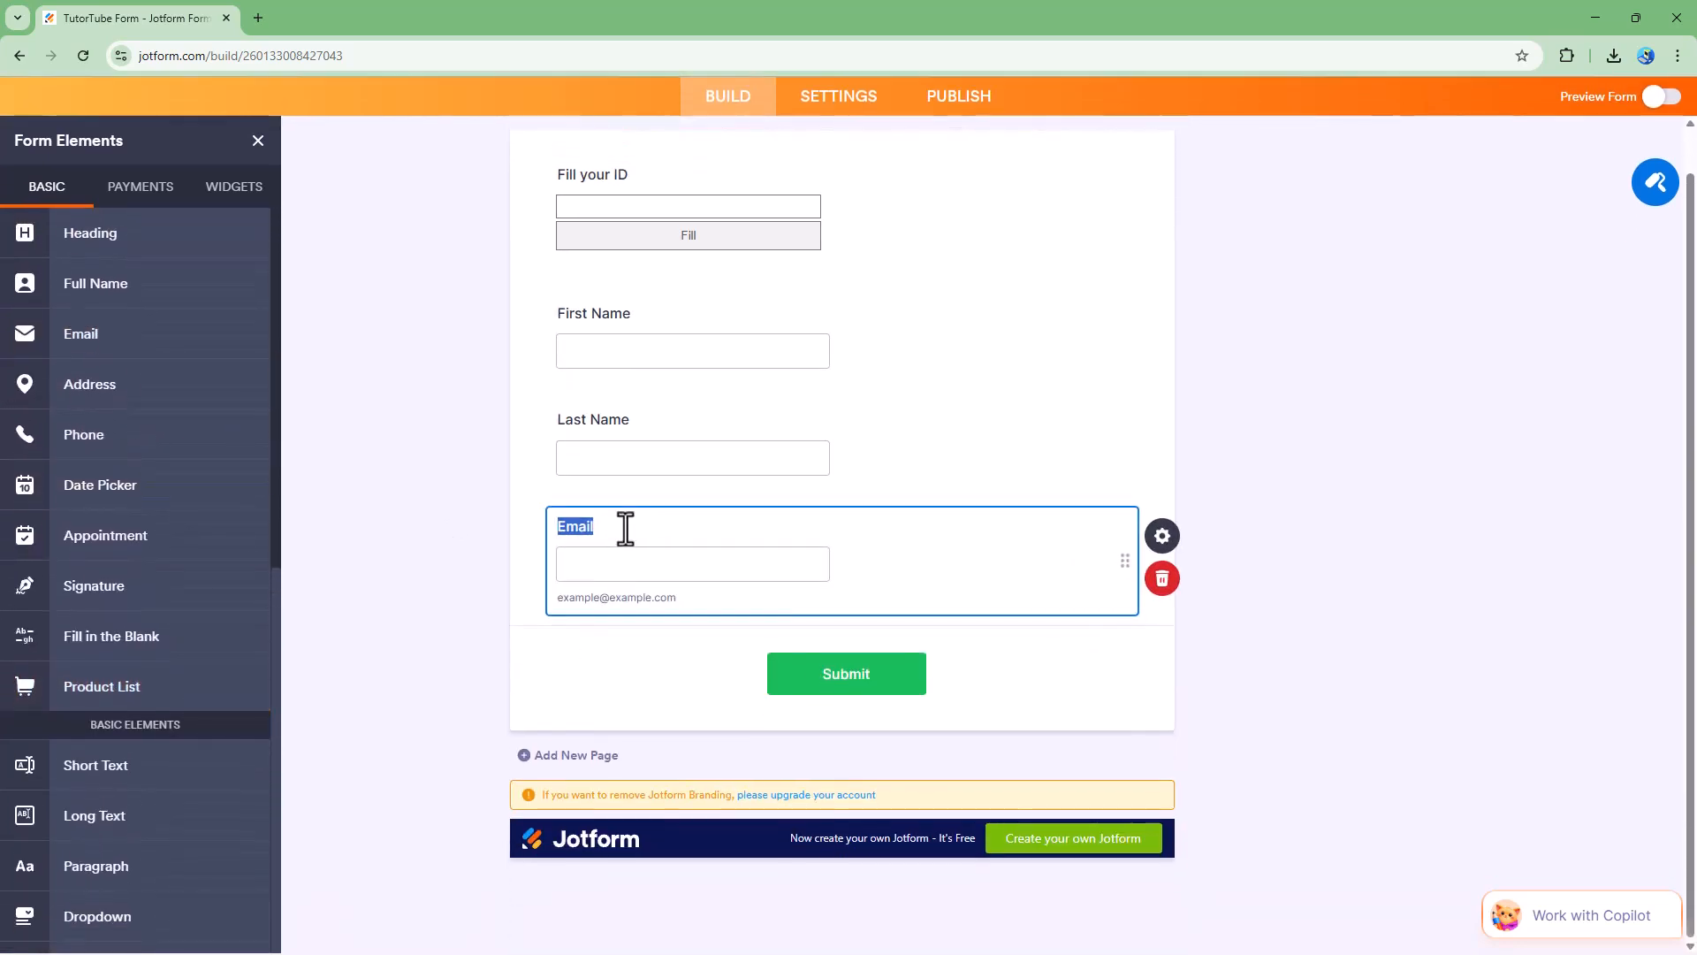
click(155, 445)
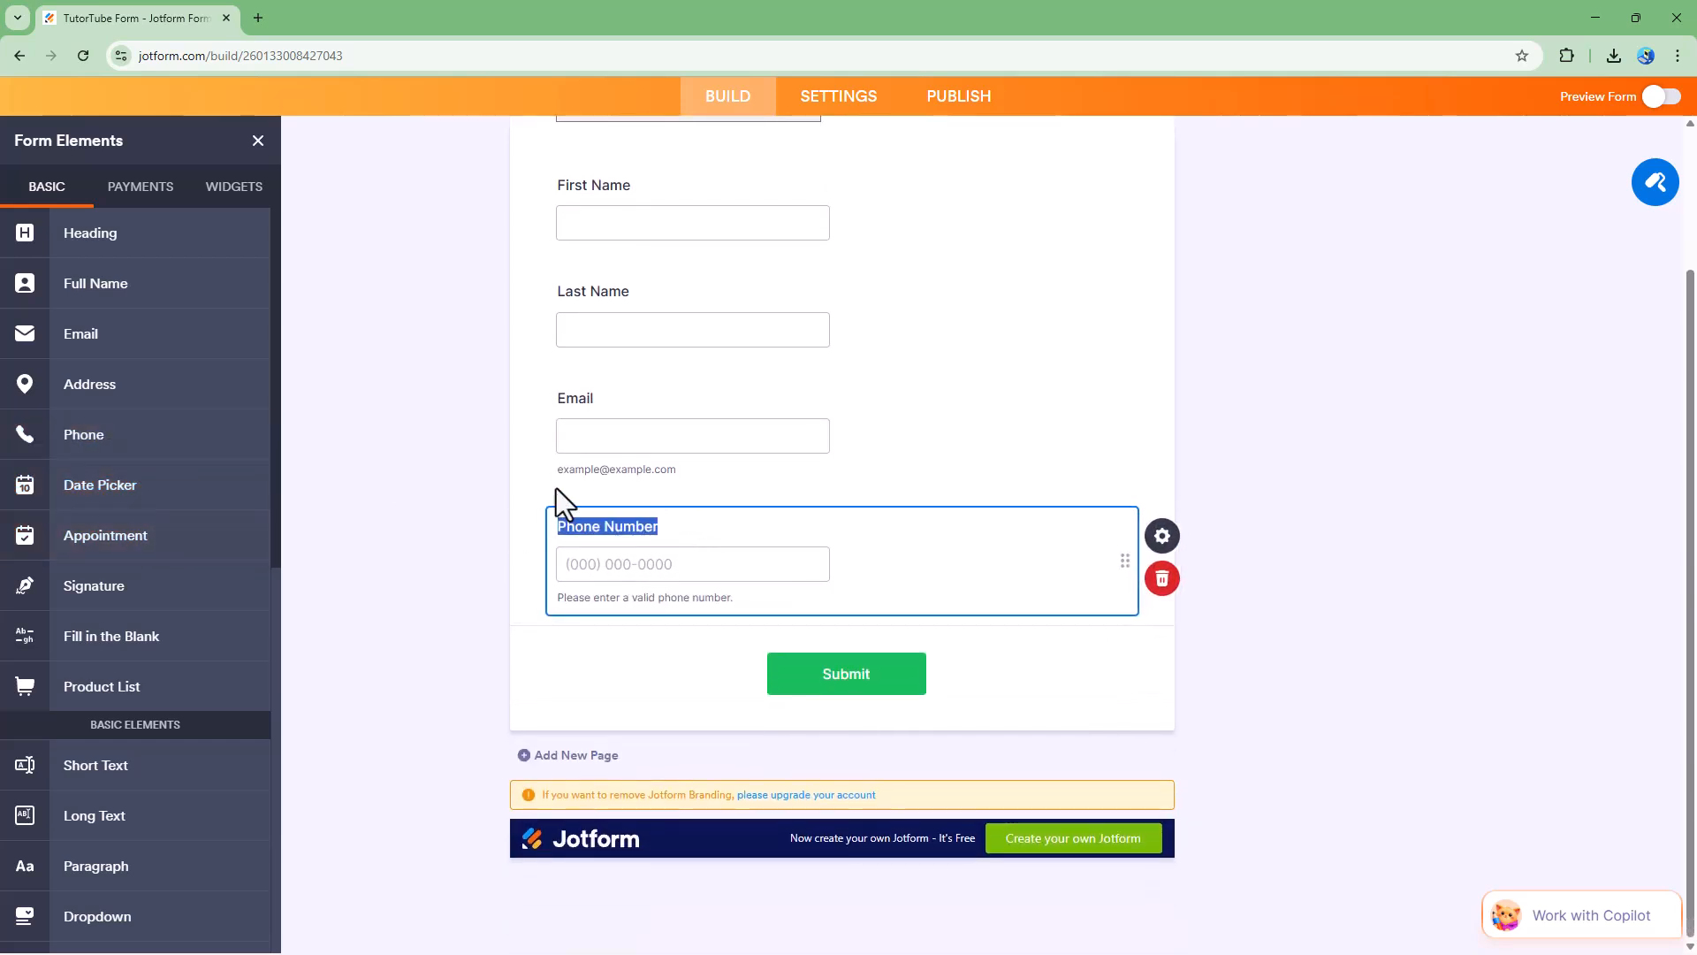
Add a Dropdown field below the Phone Number field and label it "Gender".
scroll(195, 495, down, 1)
scroll(195, 497, down, 3)
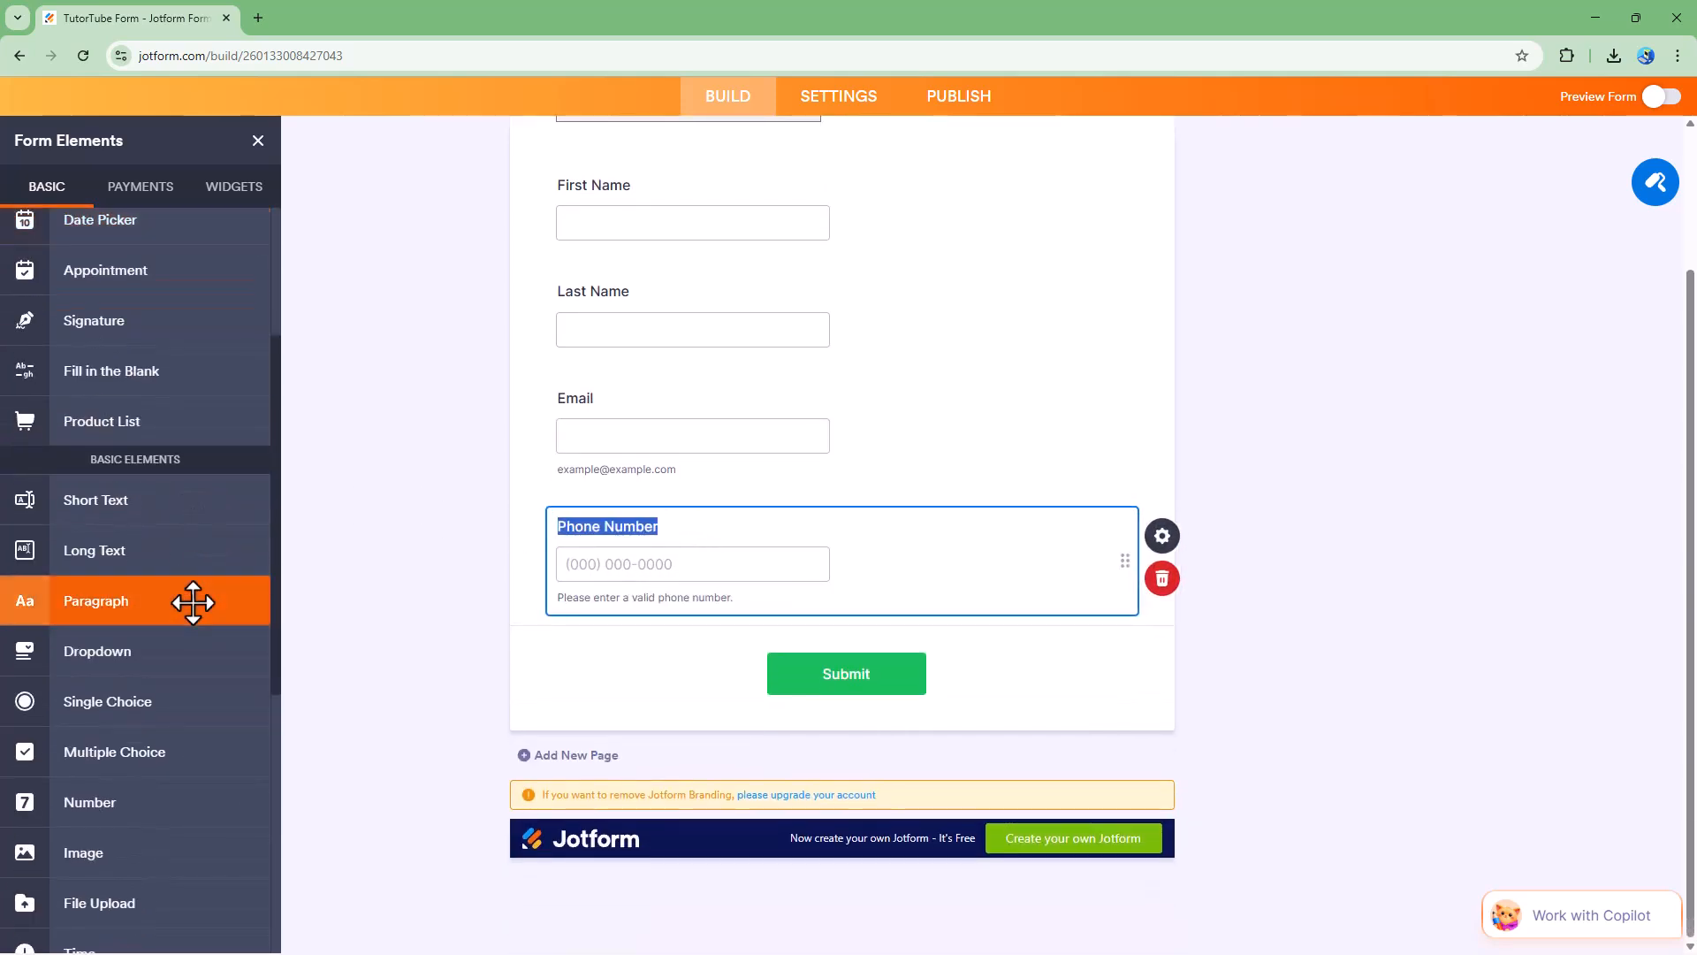
click(177, 632)
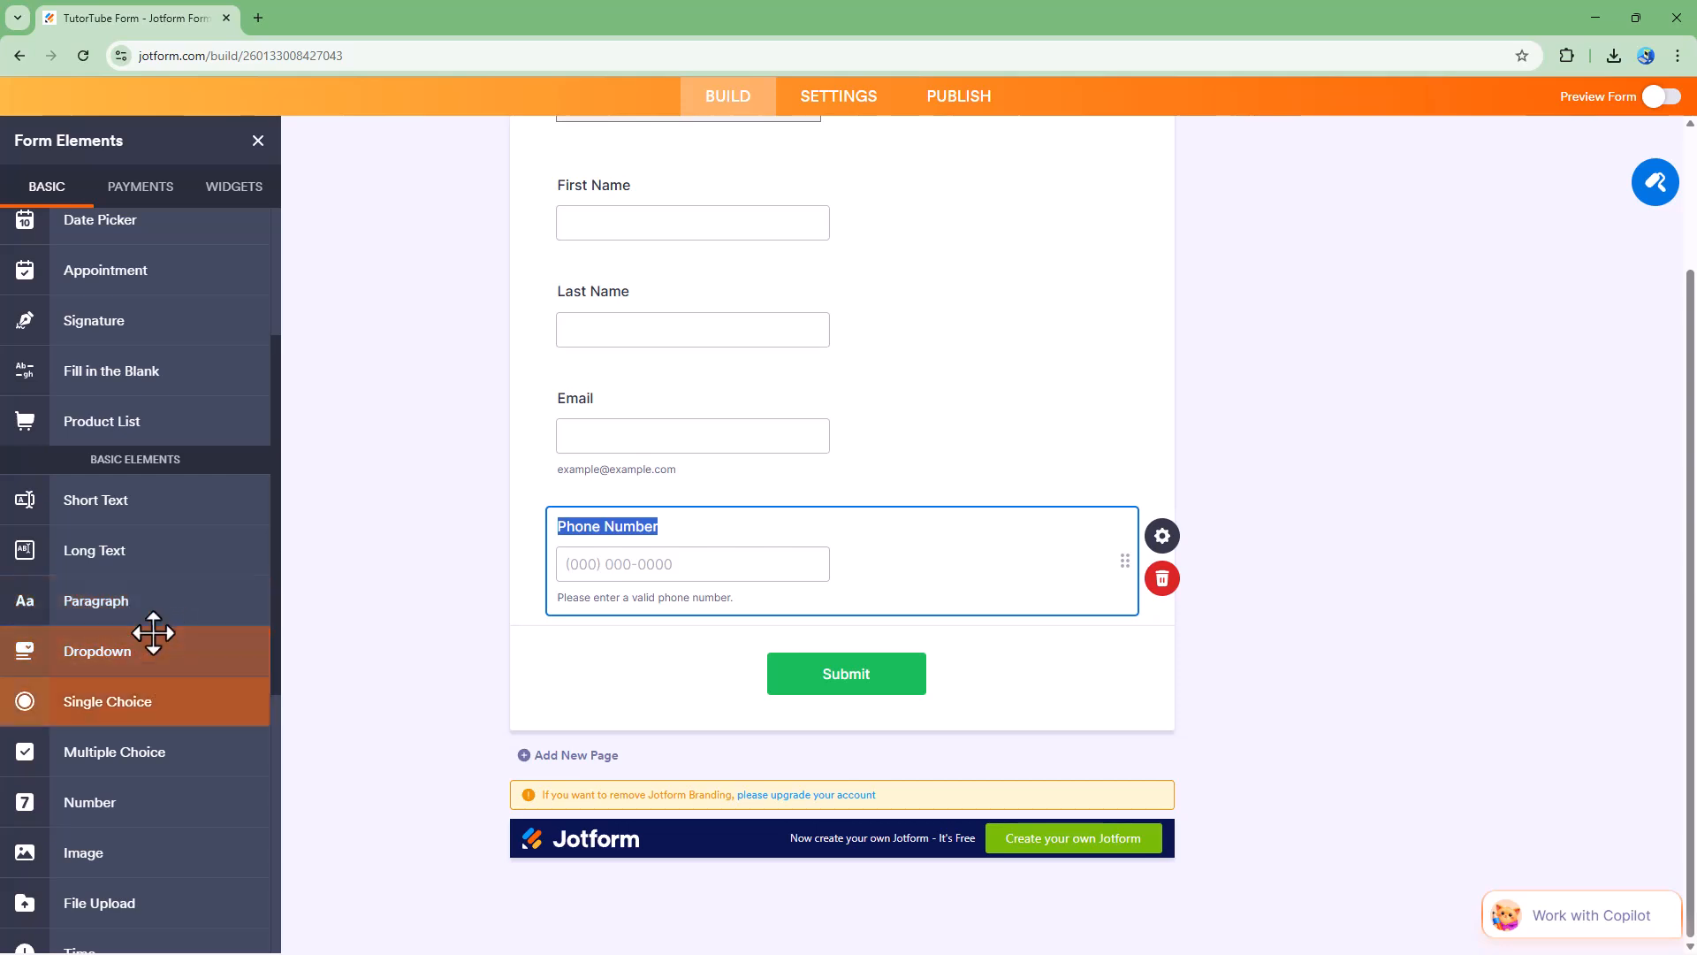
text(Gender)
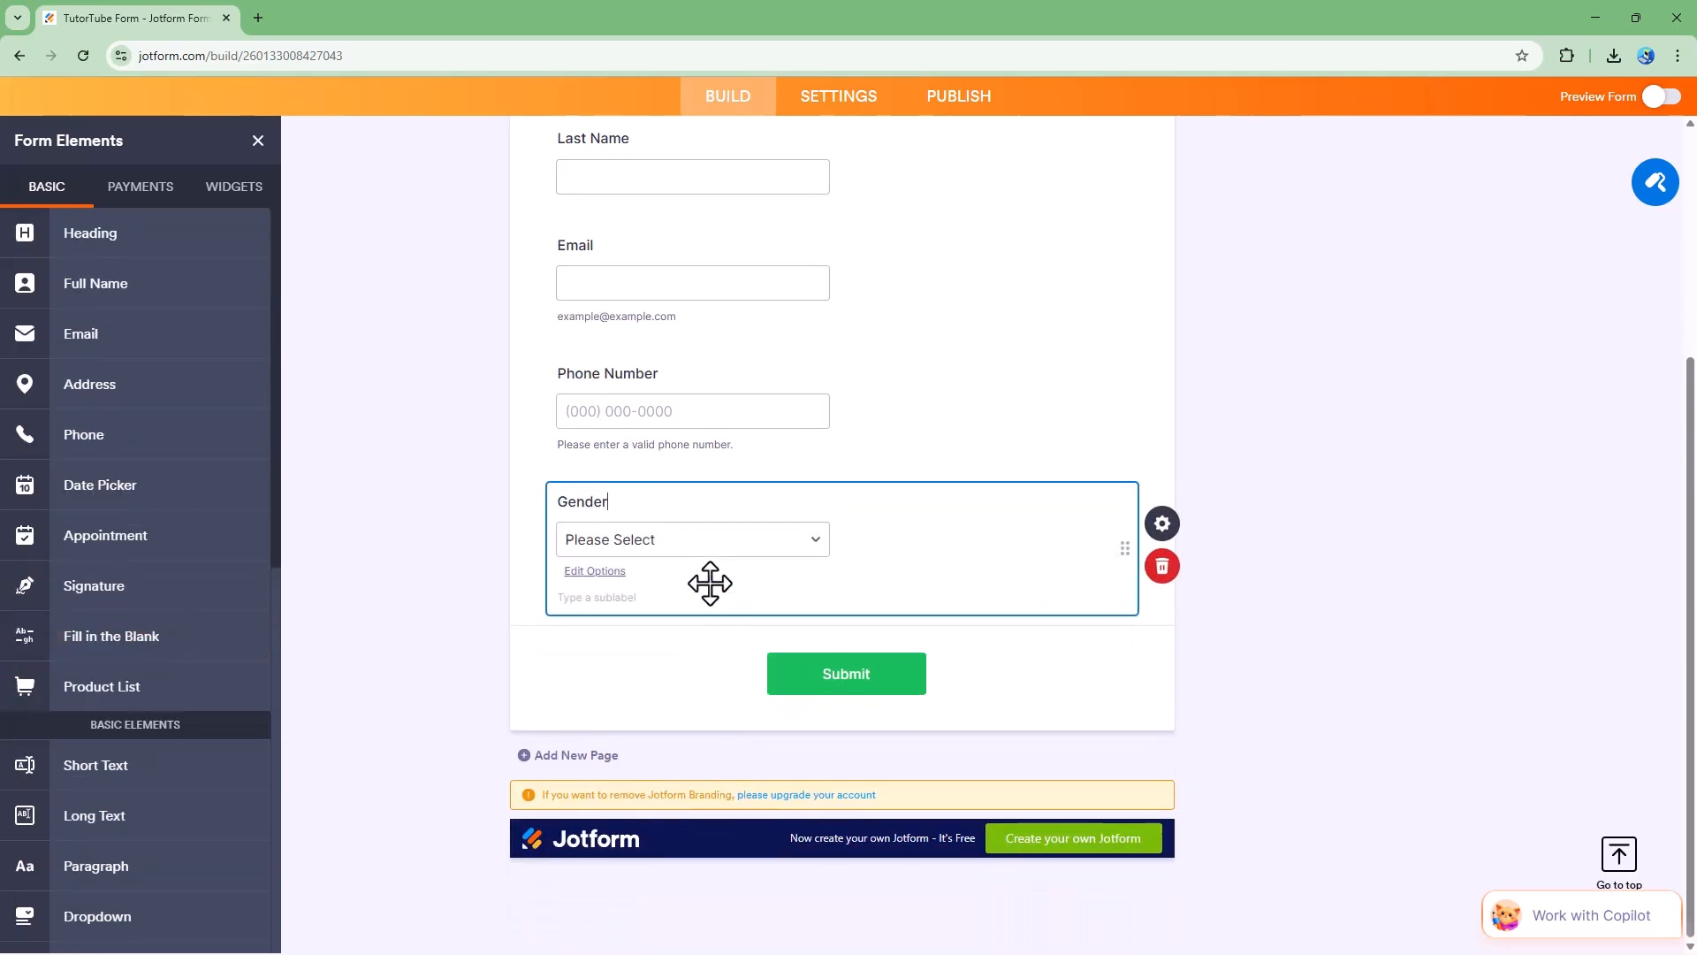
Set the Gender dropdown's options to Male and Female, and save them.
click(603, 572)
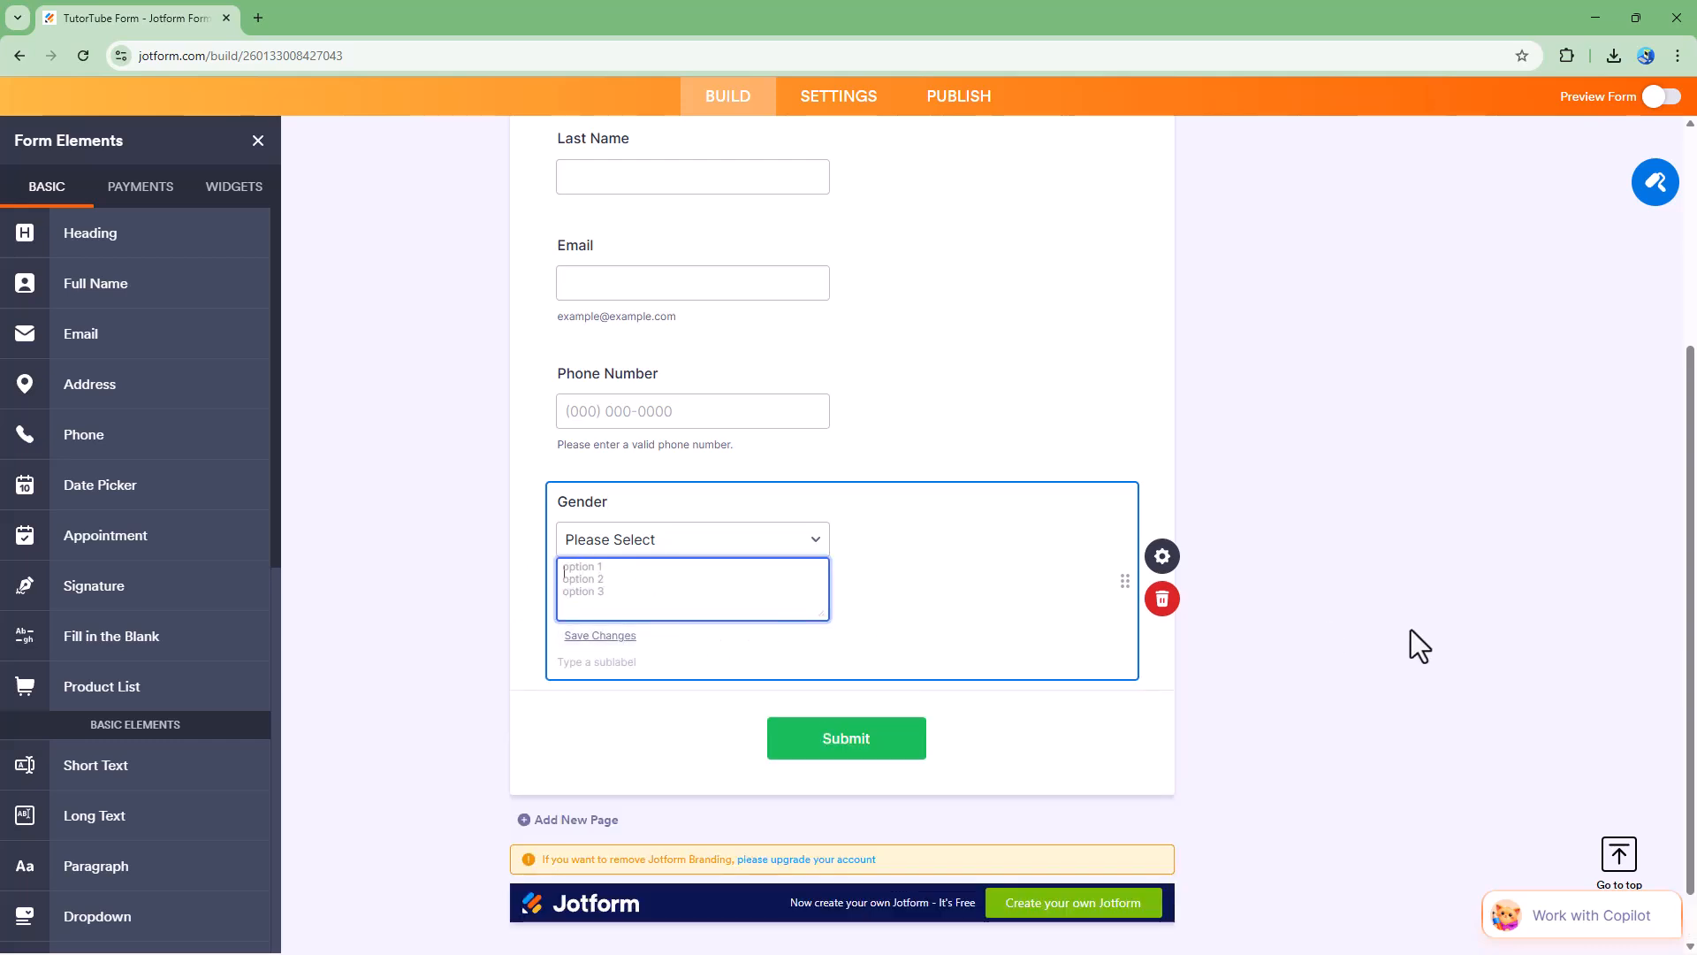
text(Male)
key(Return)
text(Female)
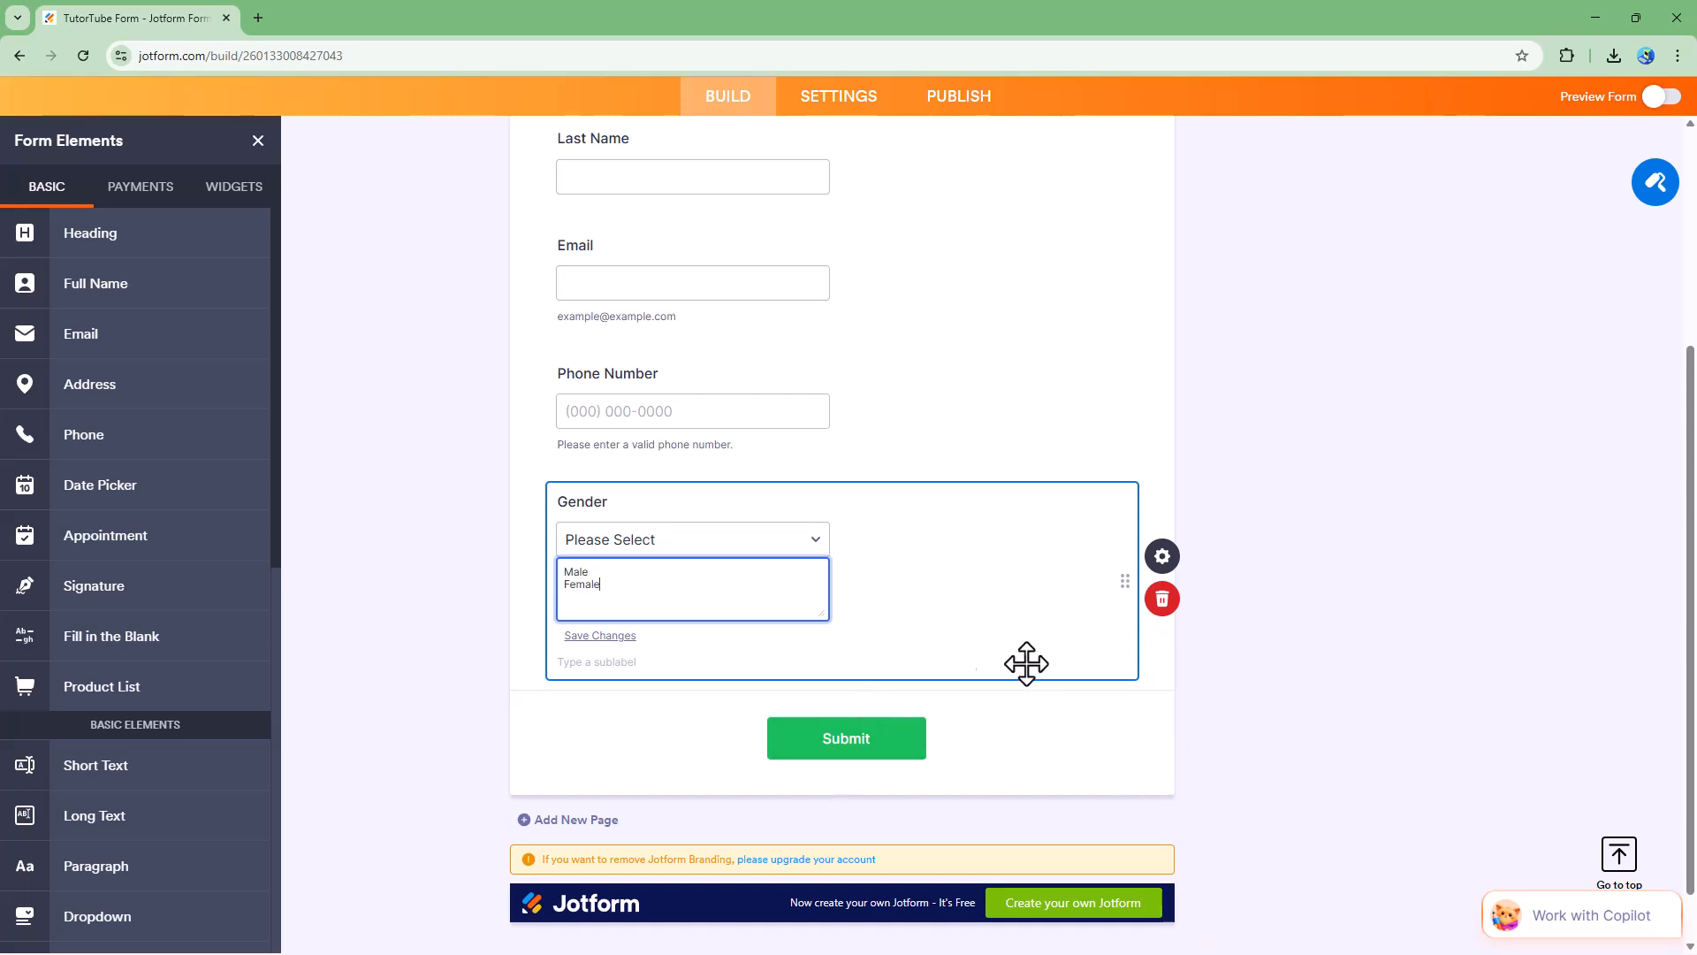
click(1228, 704)
click(724, 591)
click(807, 581)
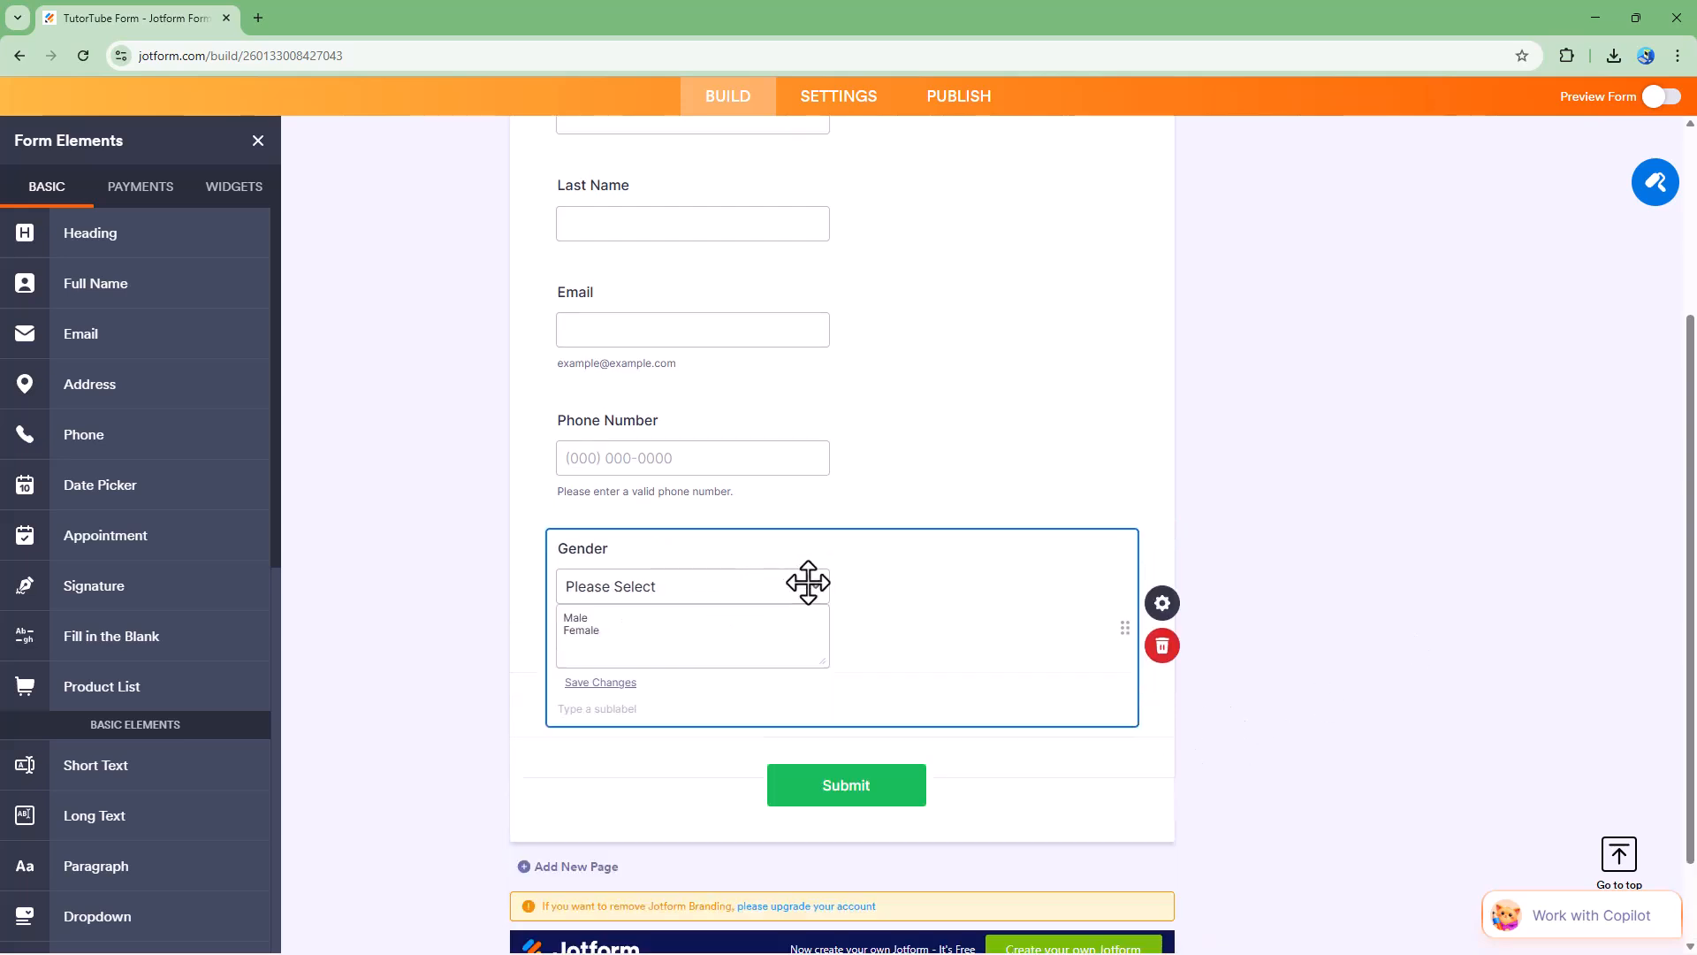
click(1340, 523)
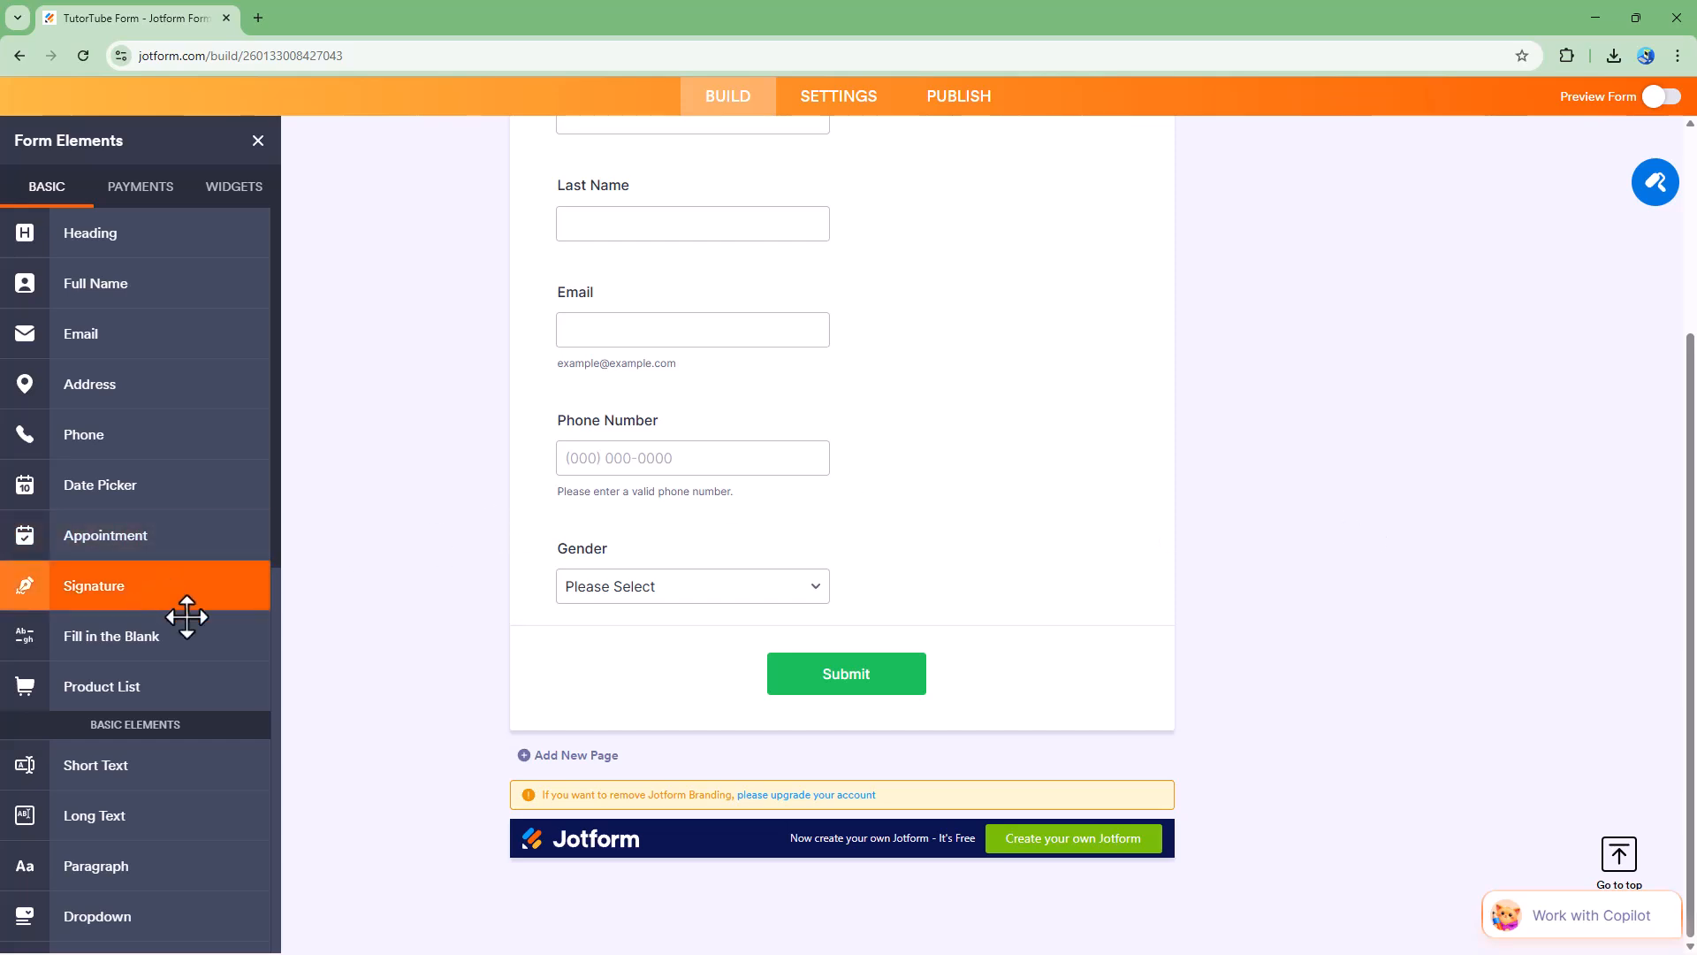
Add another Dropdown field below the Gender field and label it "Country".
scroll(201, 515, down, 5)
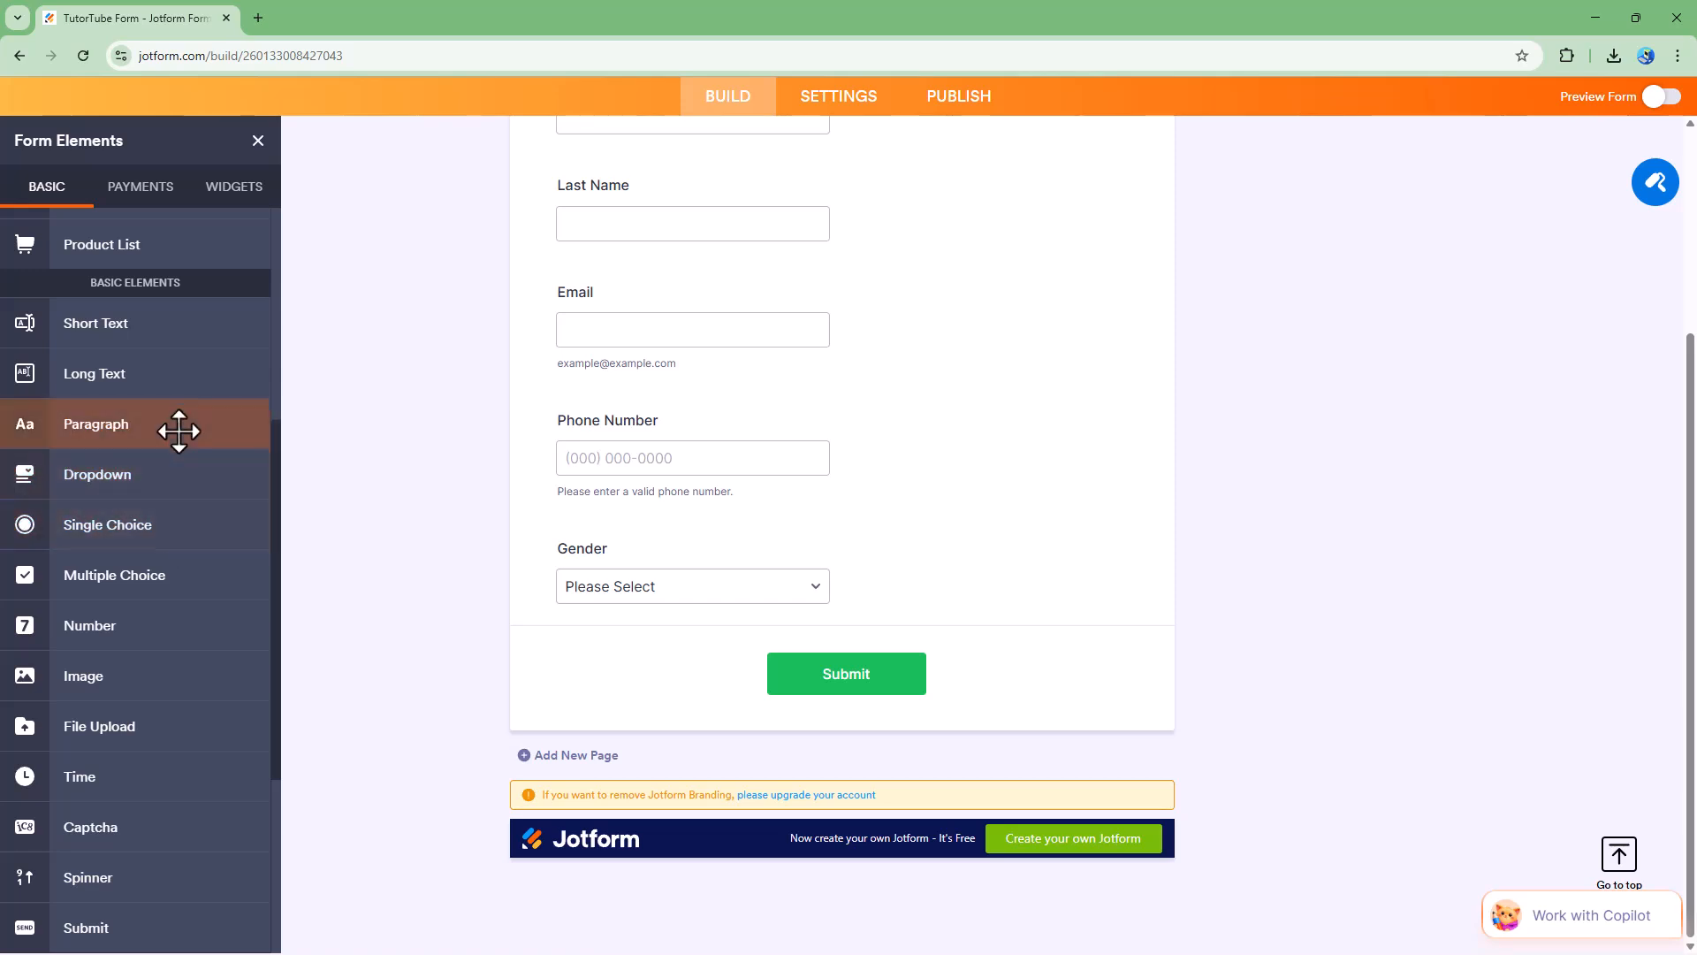
click(166, 478)
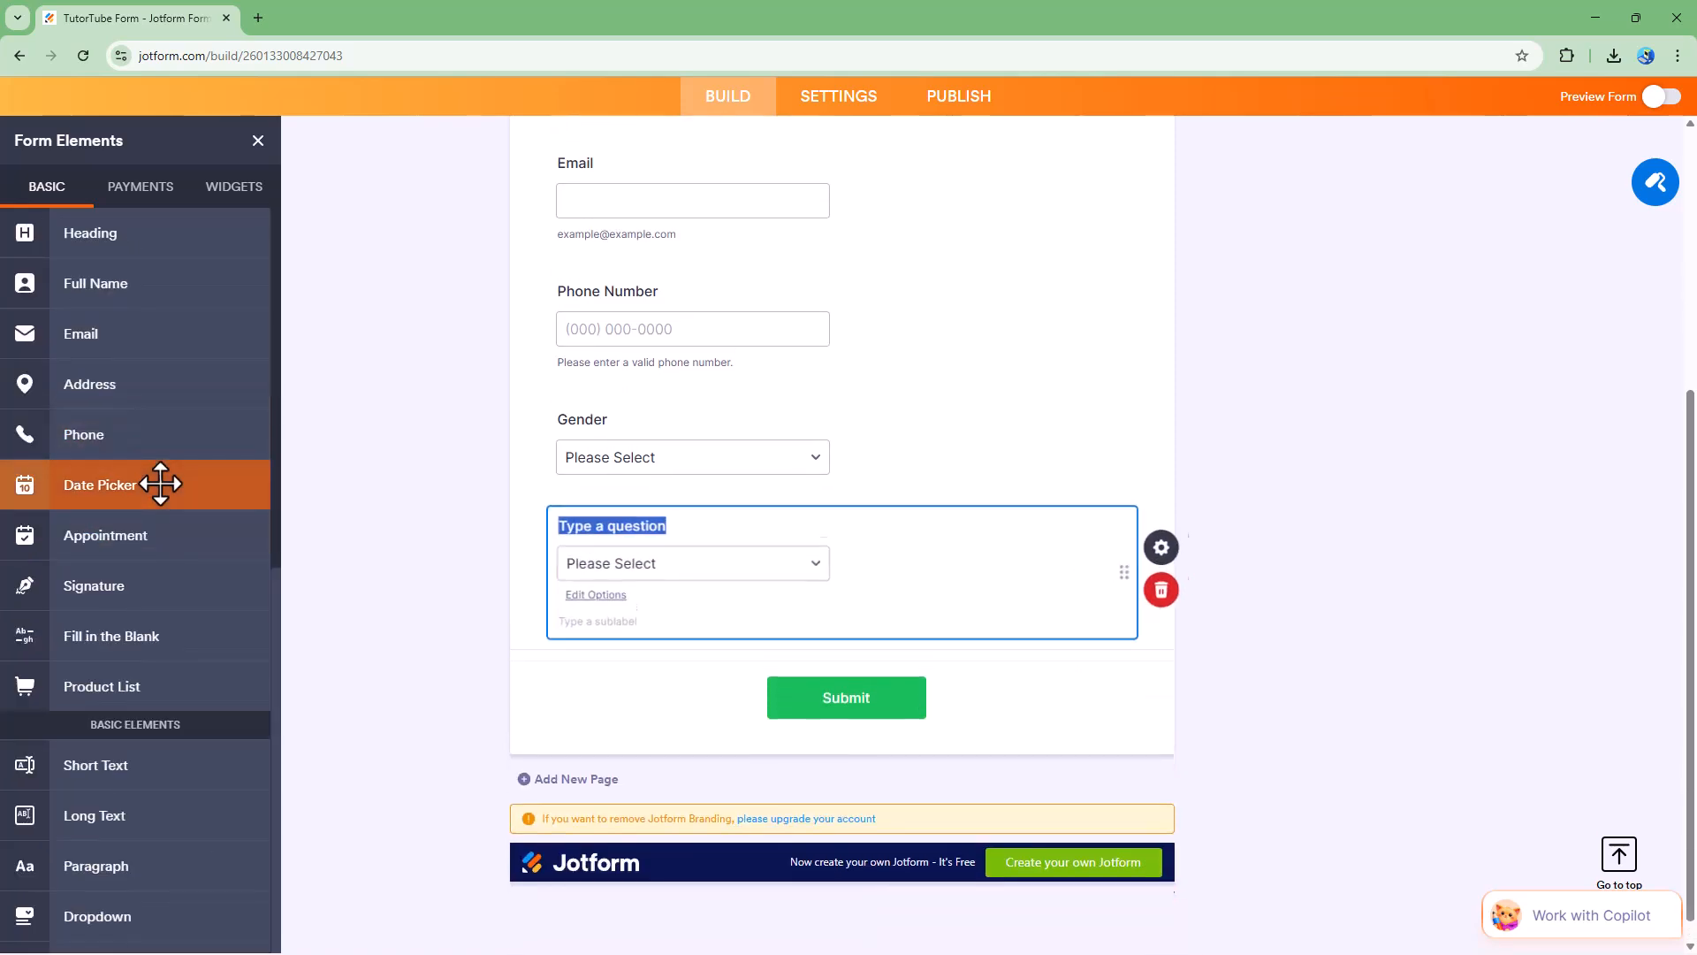
text(Country)
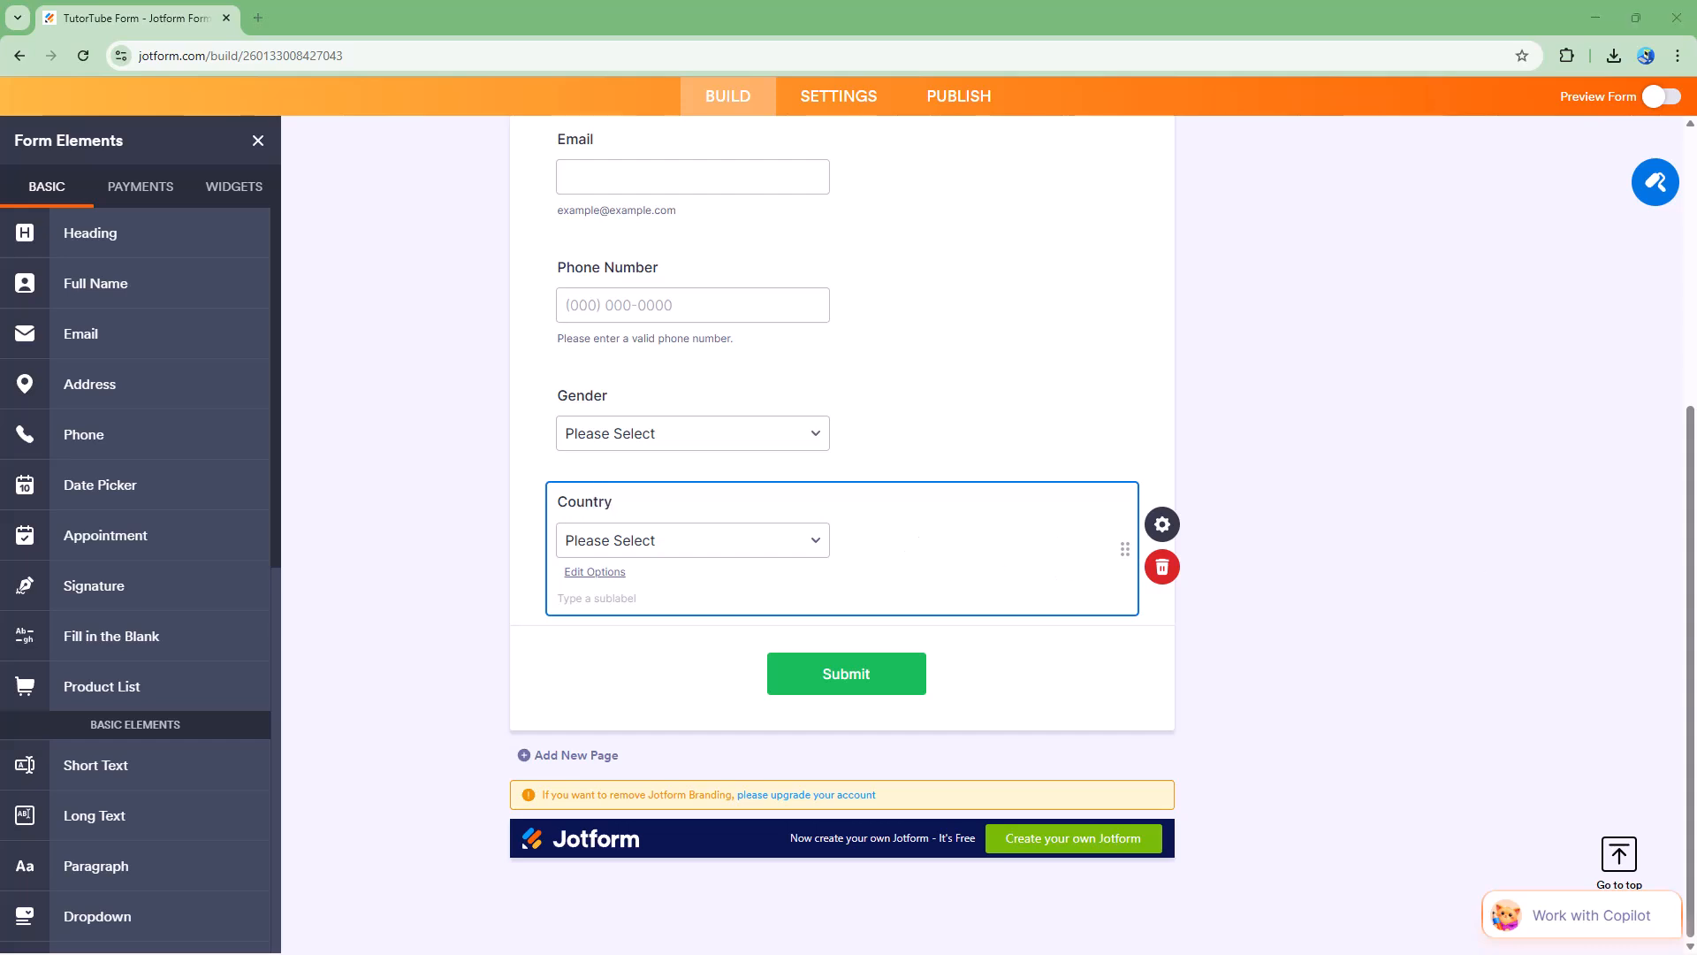
Set the Country dropdown's options to UK, USA, Spain, India, China, Japan, Australia, Pakistan and Portugal, and save them.
click(610, 571)
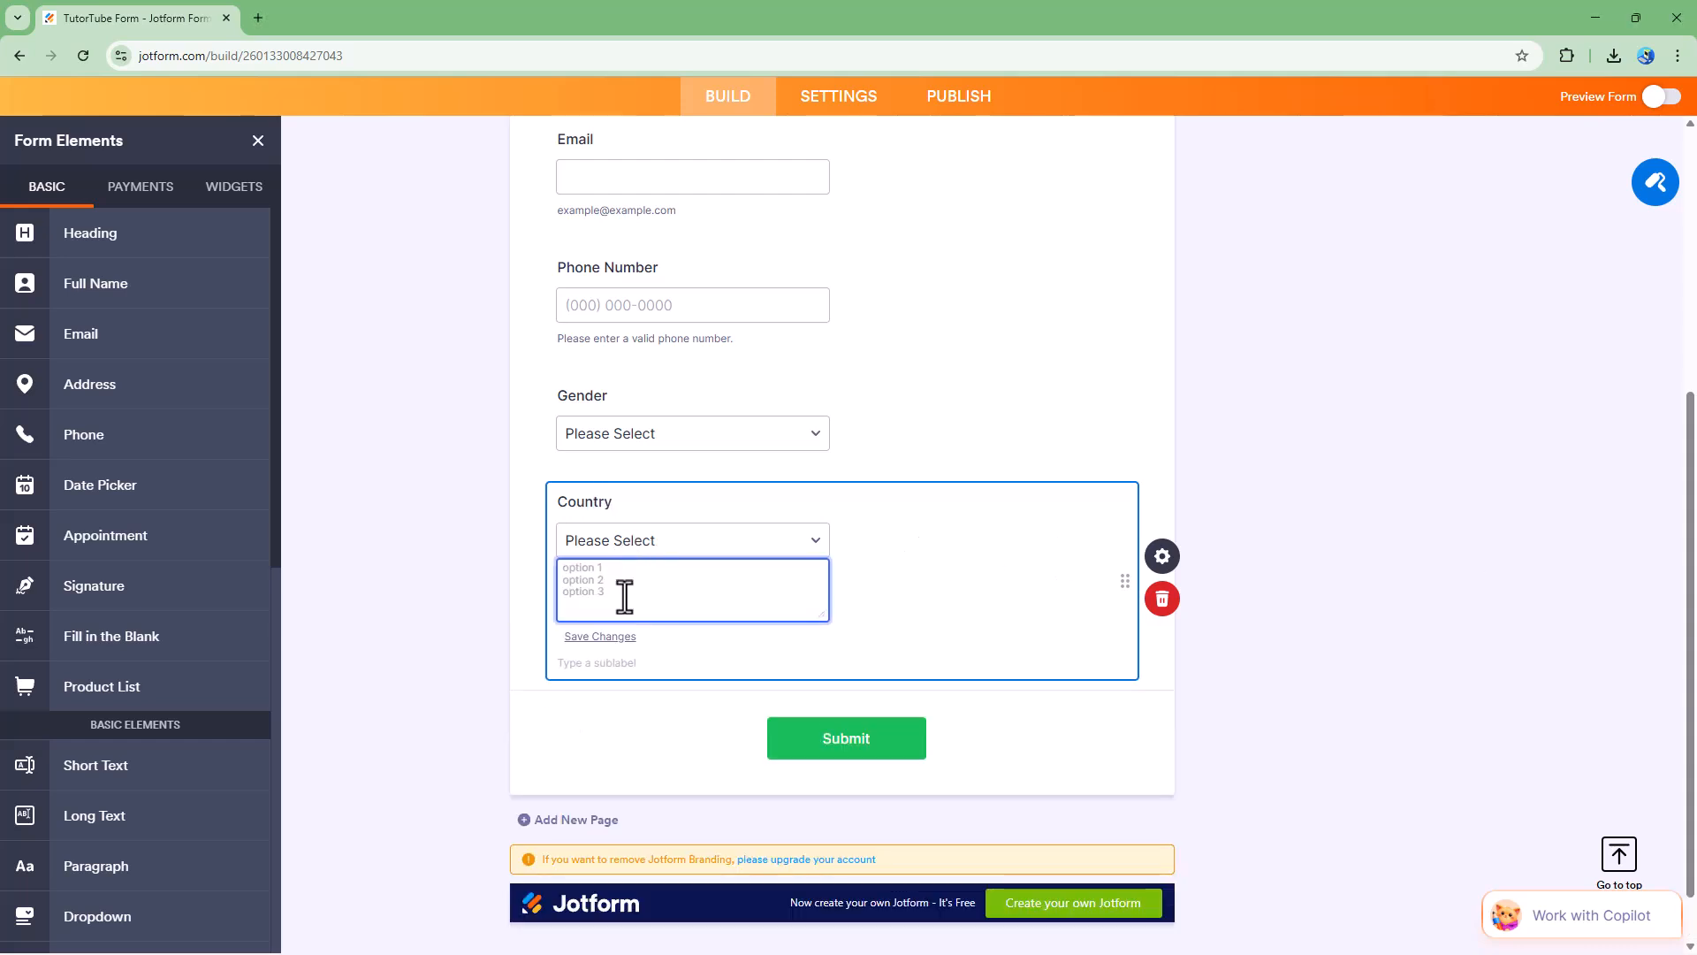
text(UK)
key(Return)
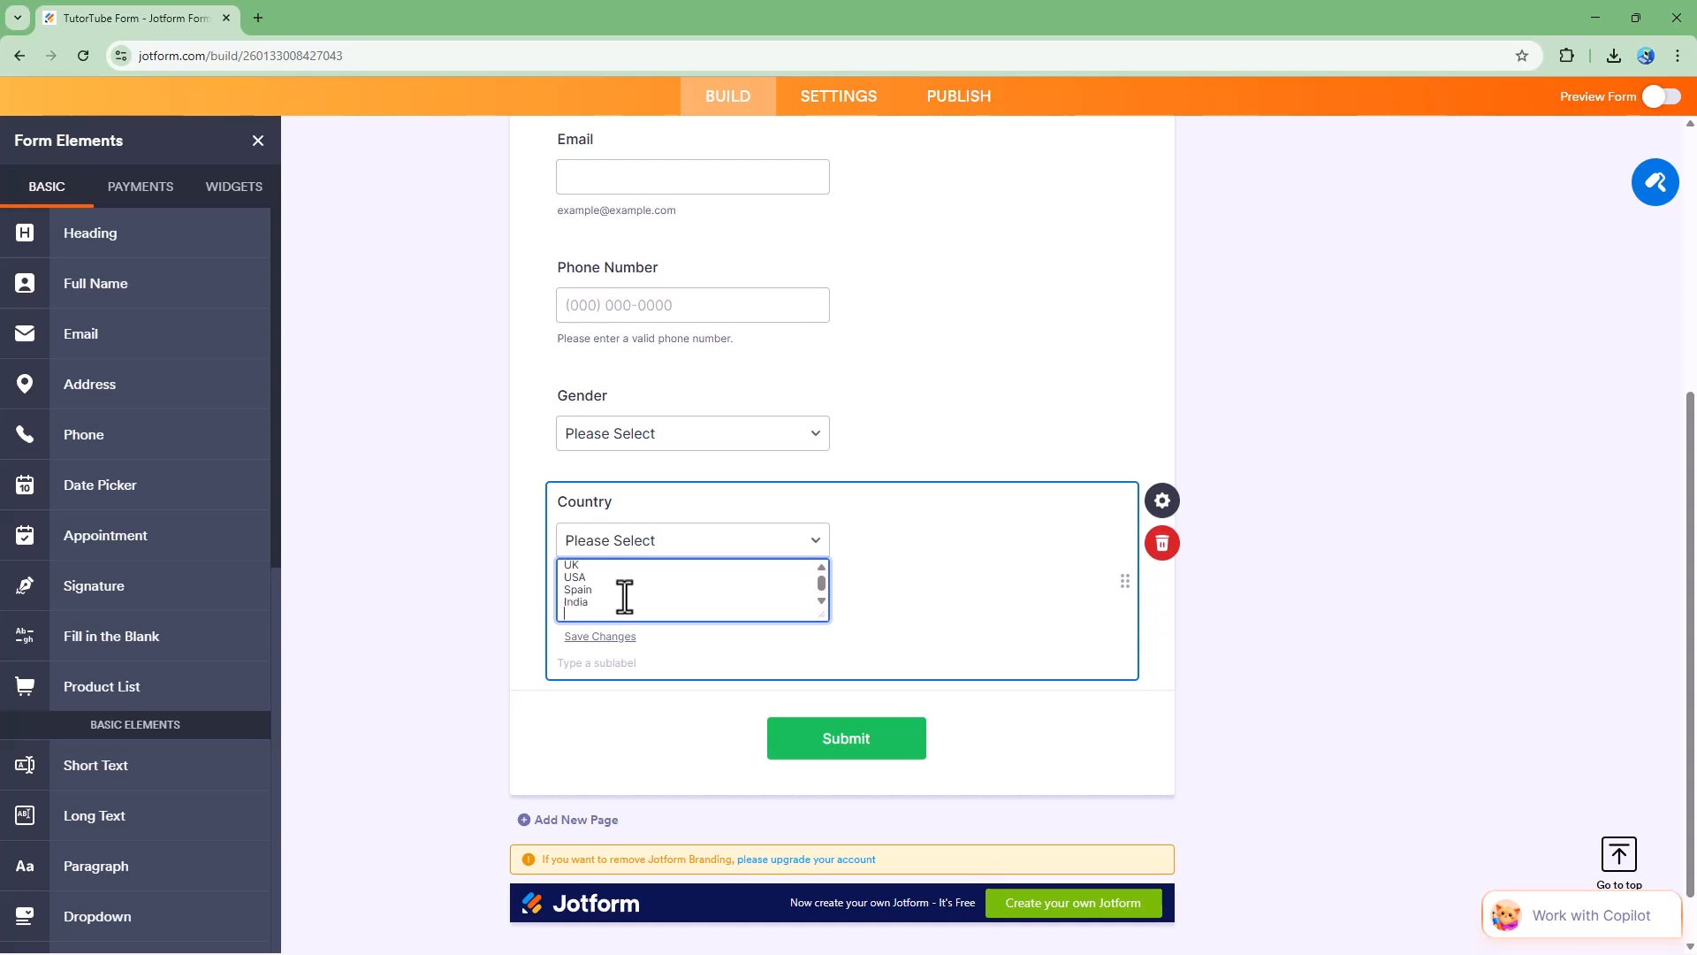
text(China)
key(Return)
text(Japan)
key(Return)
text(Australia)
key(Return)
text(Pakistan)
key(Return)
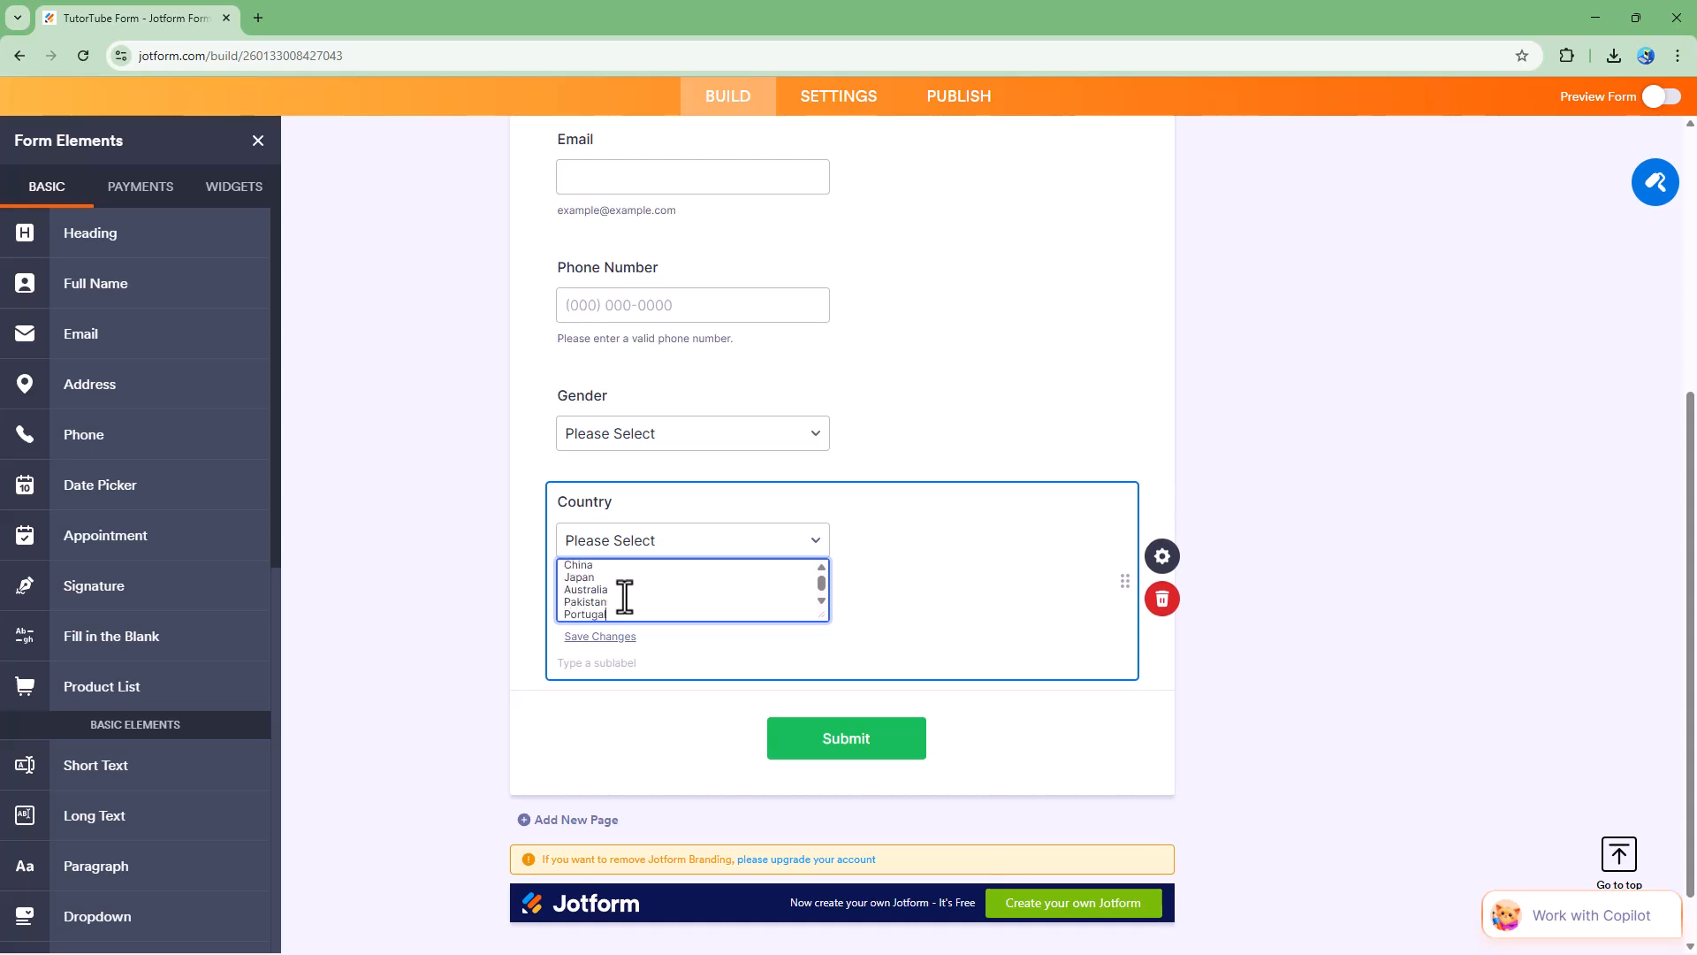
click(1049, 374)
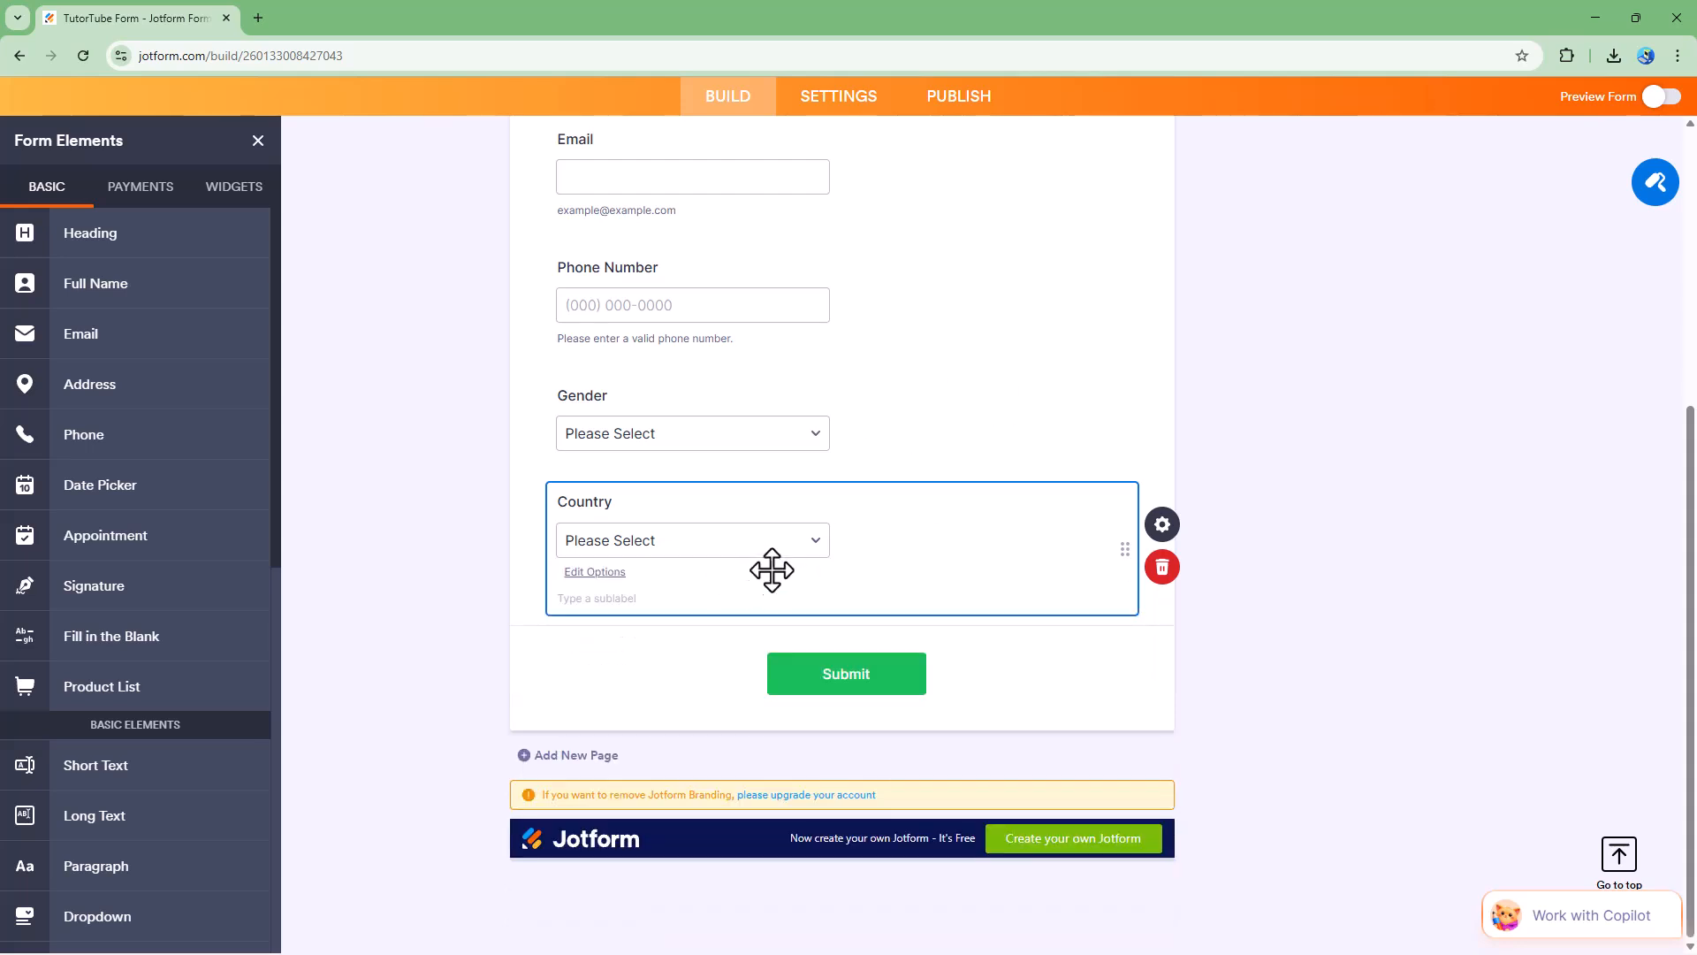
Open the form preview and enter the test text "ffg" in the First Name field.
scroll(1007, 512, up, 2)
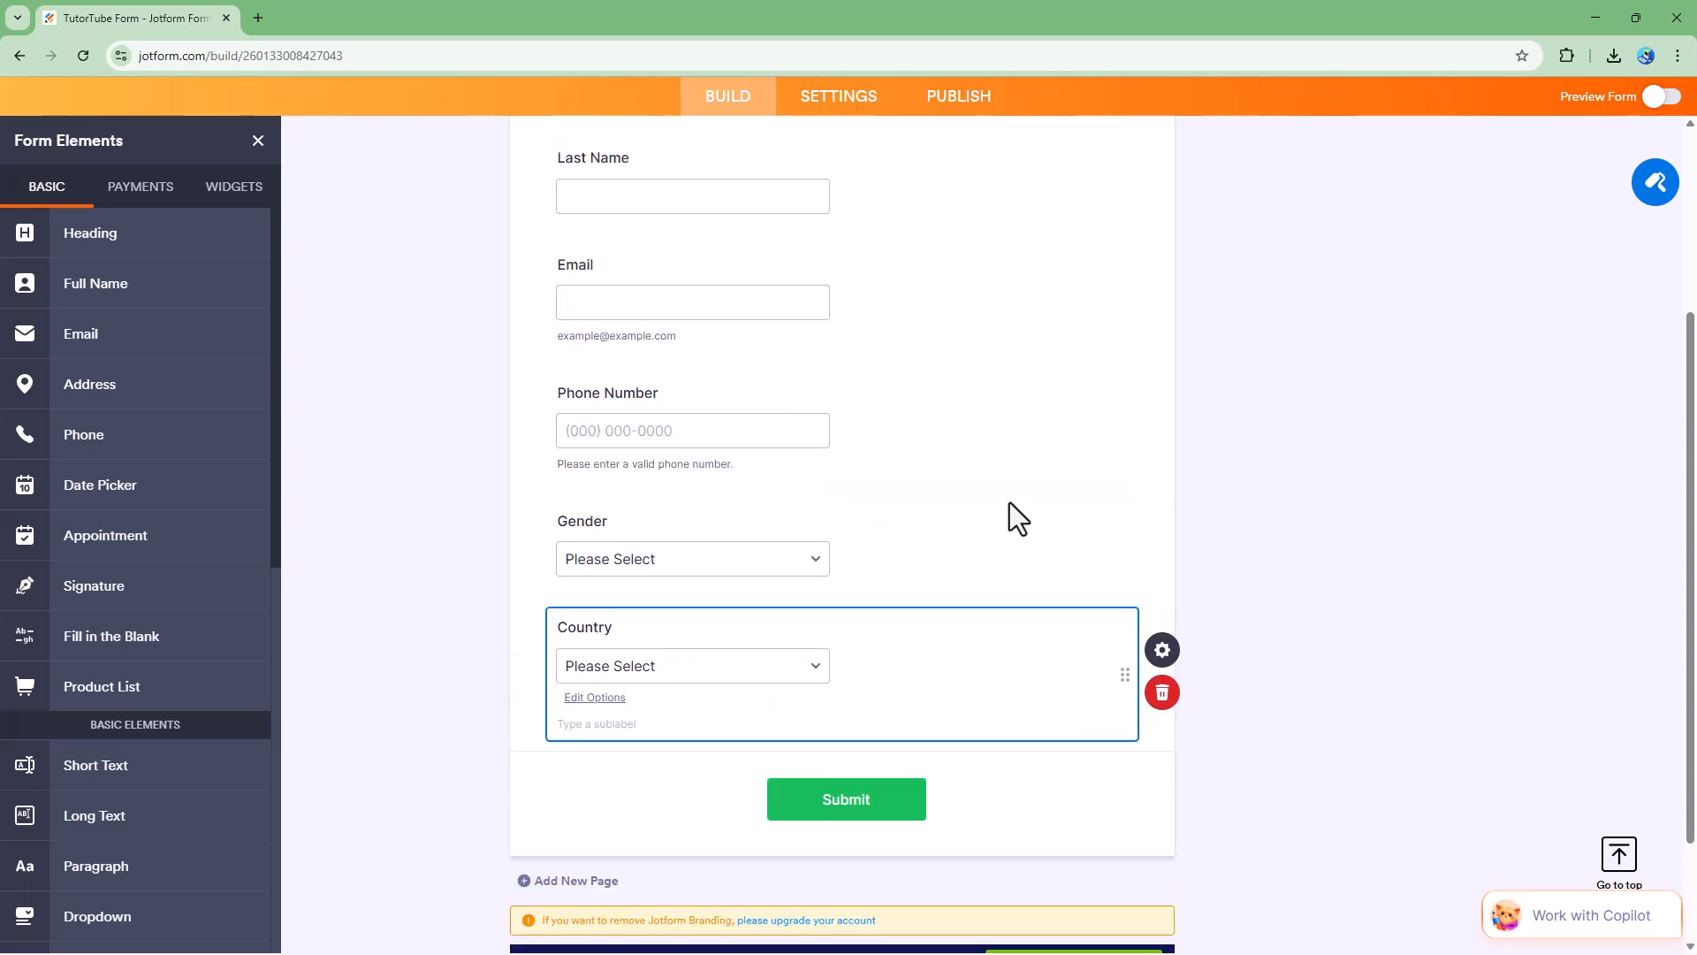
click(1661, 97)
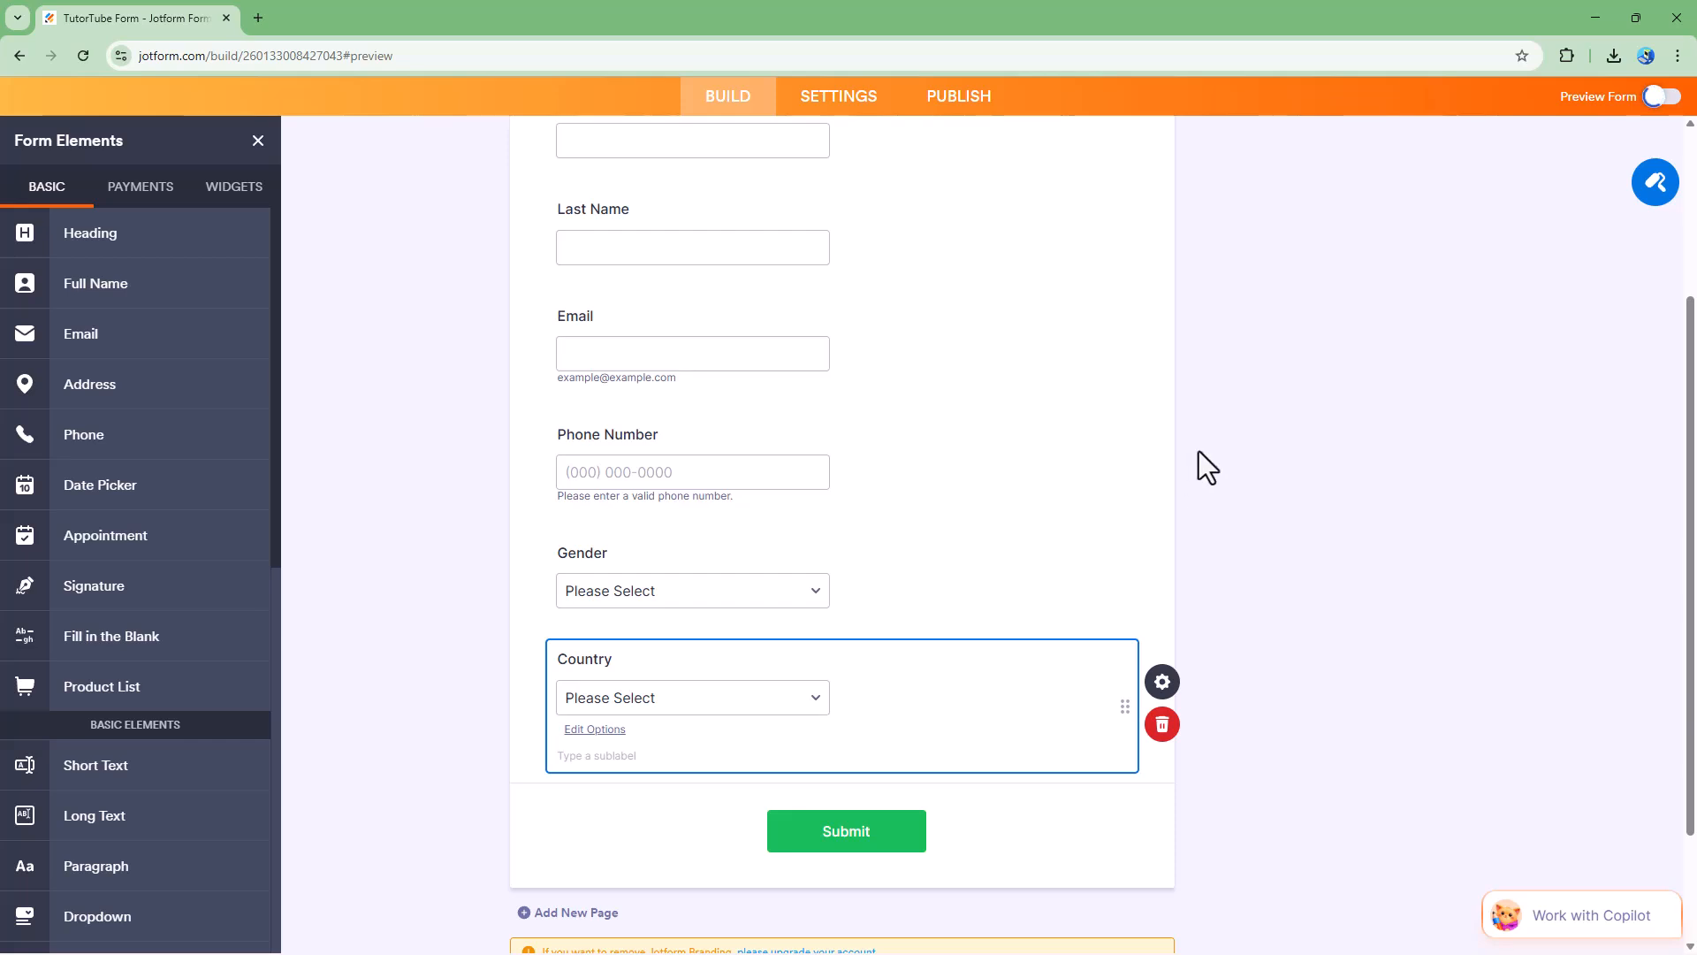
click(1662, 97)
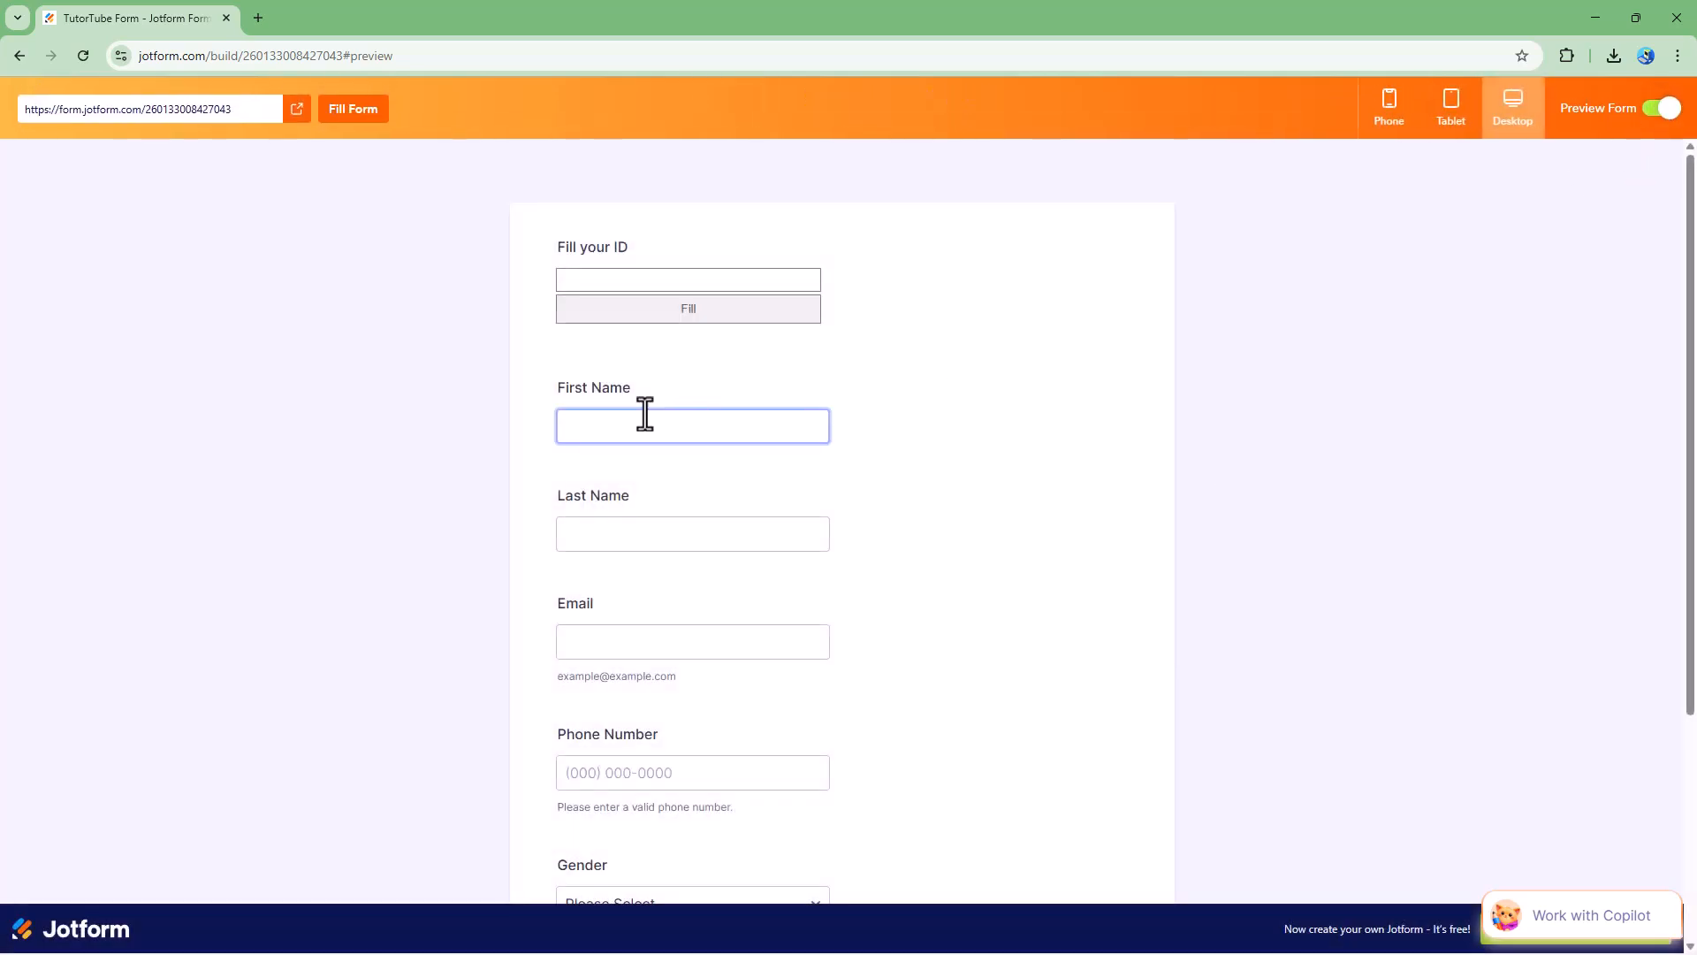
scroll(650, 411, down, 2)
click(689, 252)
text(ffg)
scroll(708, 256, up, 2)
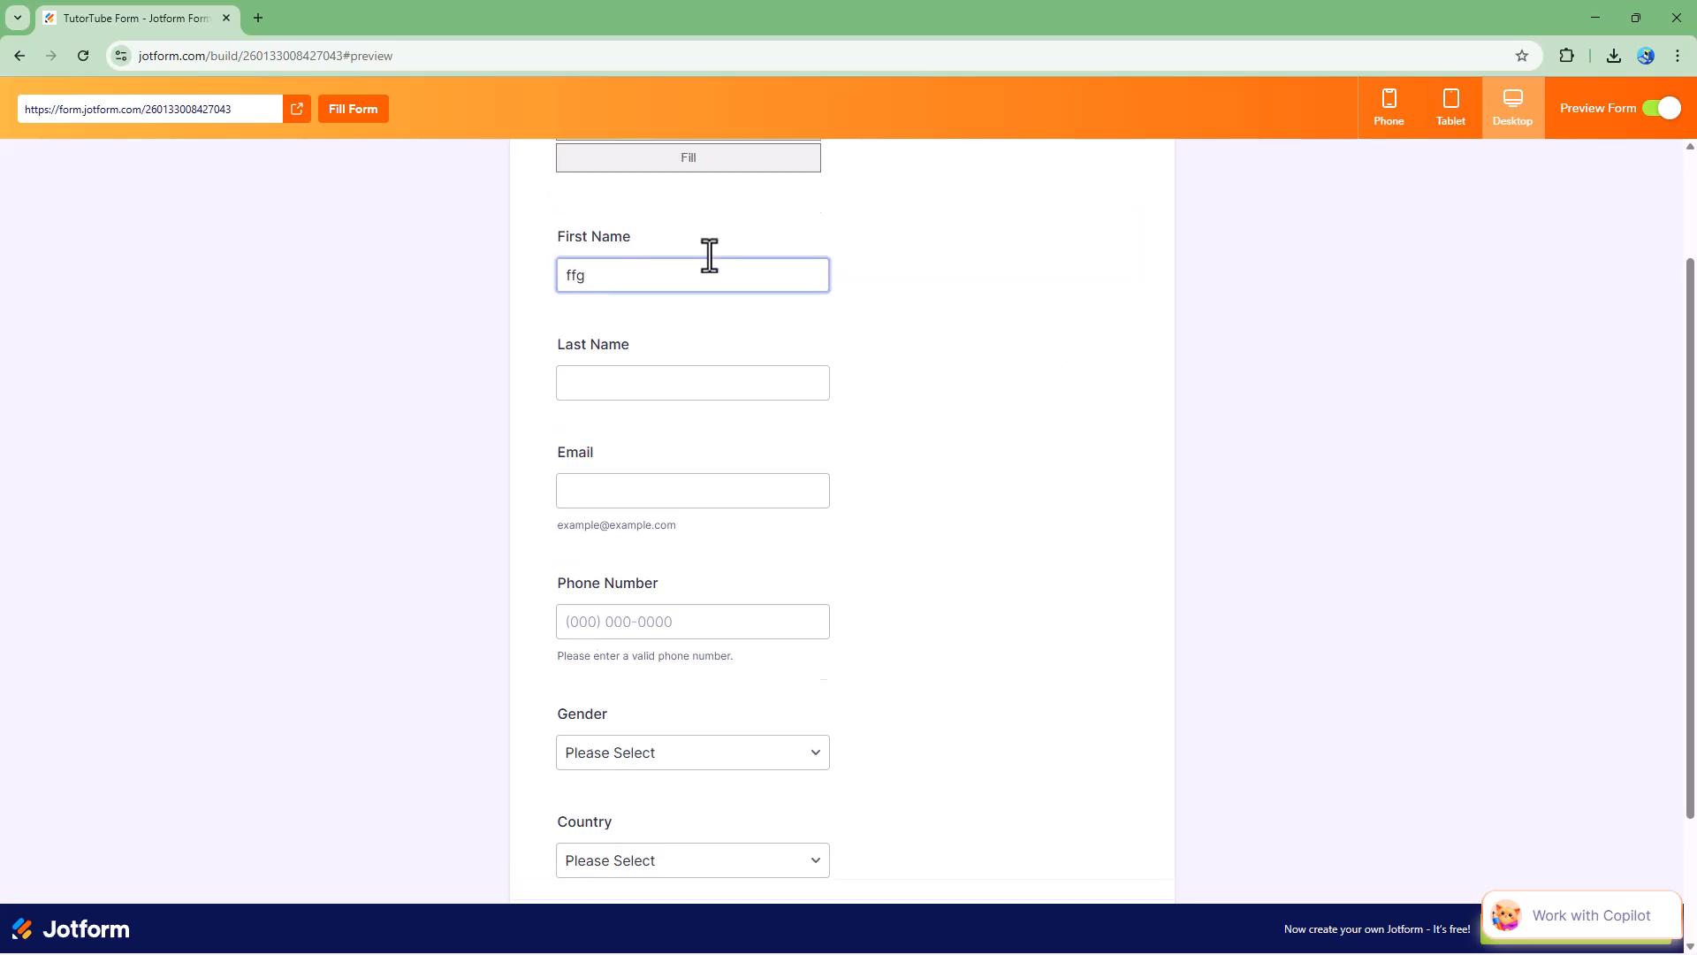
Check the record IDs in jotform_spreadsheet_to_form_sample.xlsx in Excel, and return to the form preview.
click(622, 281)
drag(1696, 301, 1071, 291)
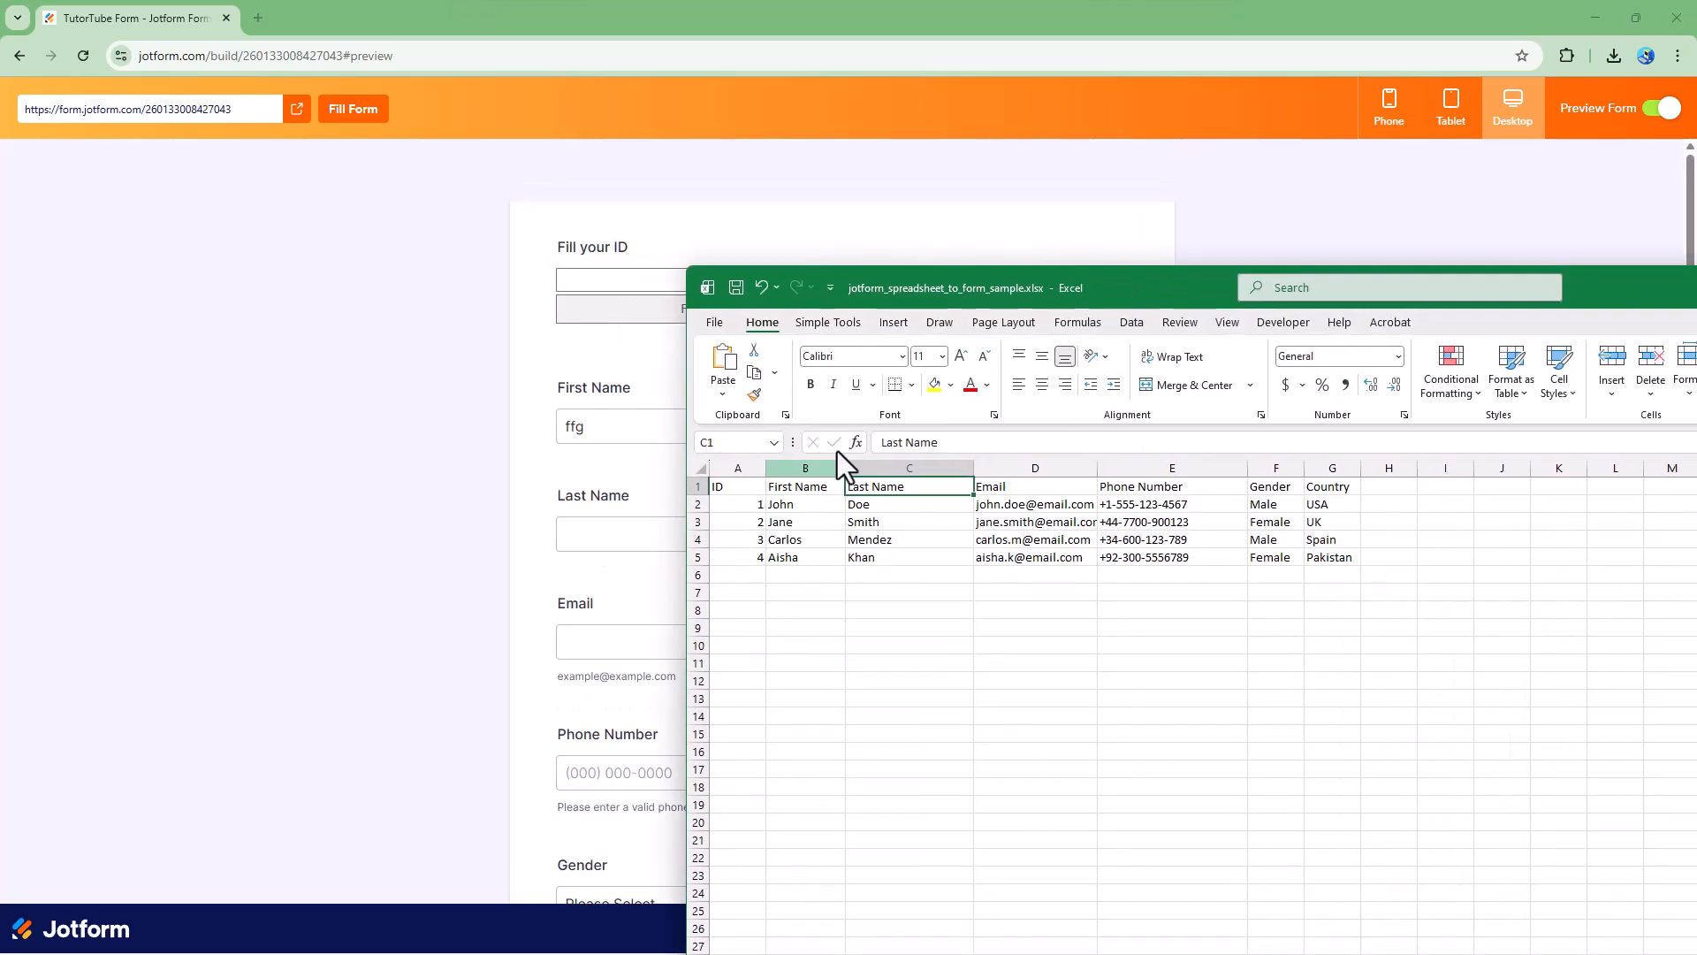
drag(1117, 289, 1696, 292)
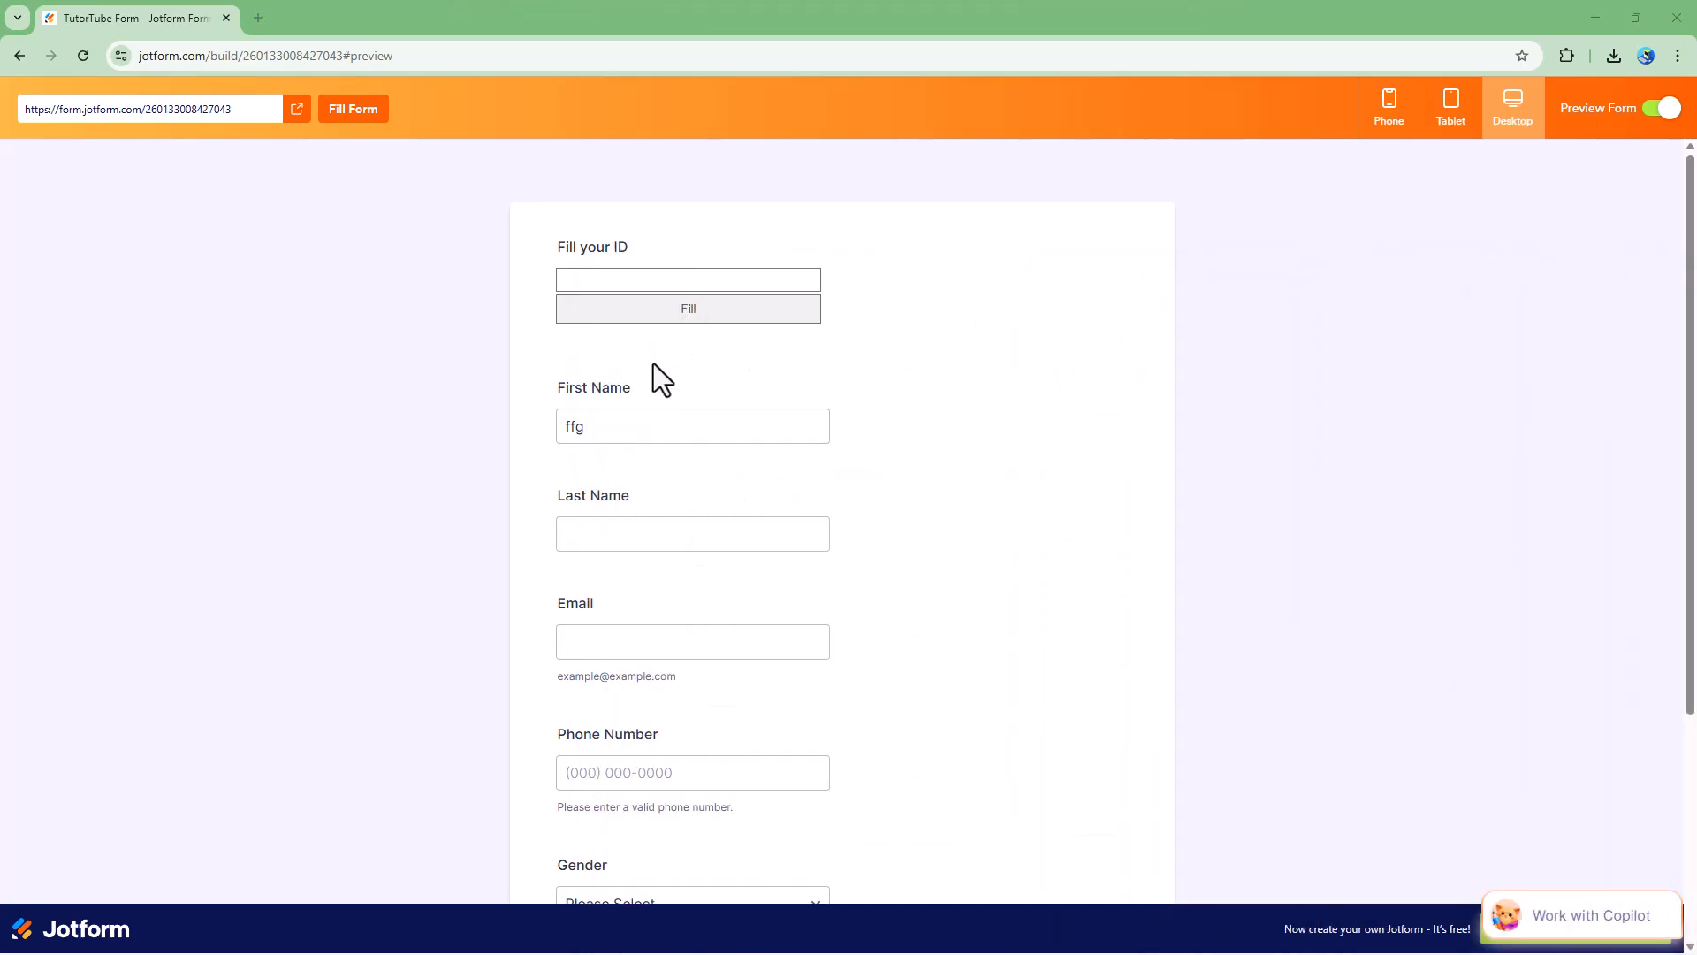
Autofill the previewed form with the record for ID 3 and review all the fields down to Country.
click(628, 281)
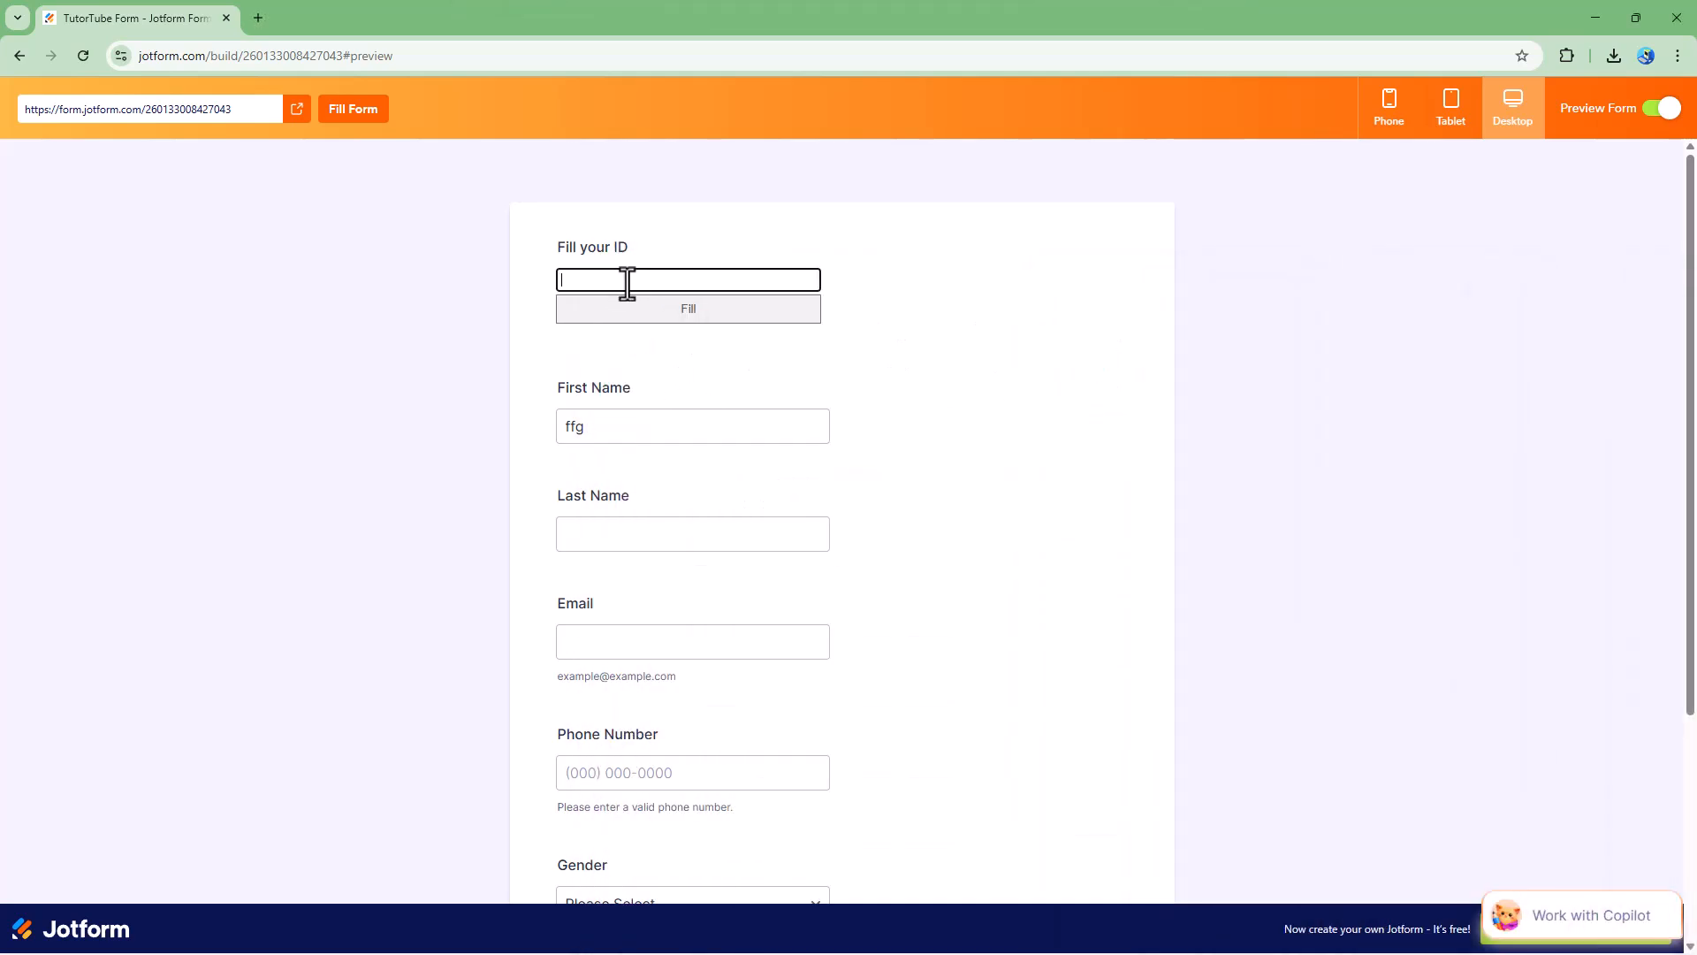
click(710, 314)
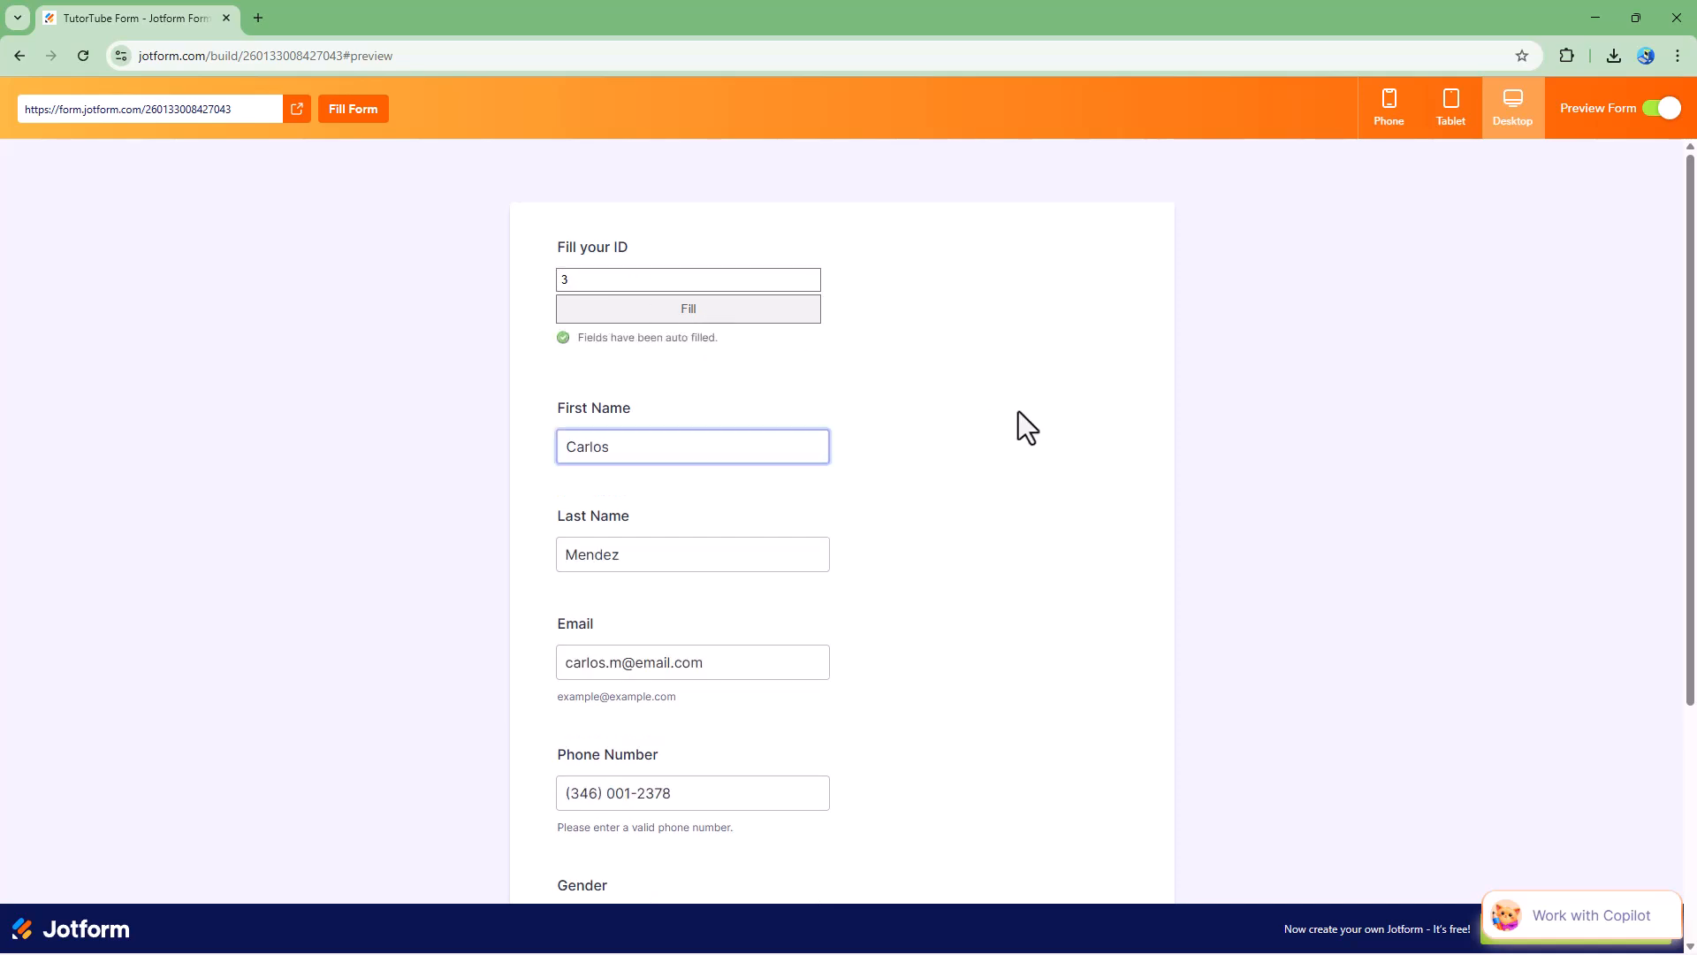
scroll(815, 566, down, 4)
scroll(819, 584, up, 2)
scroll(821, 583, down, 2)
scroll(820, 575, up, 2)
scroll(811, 569, up, 2)
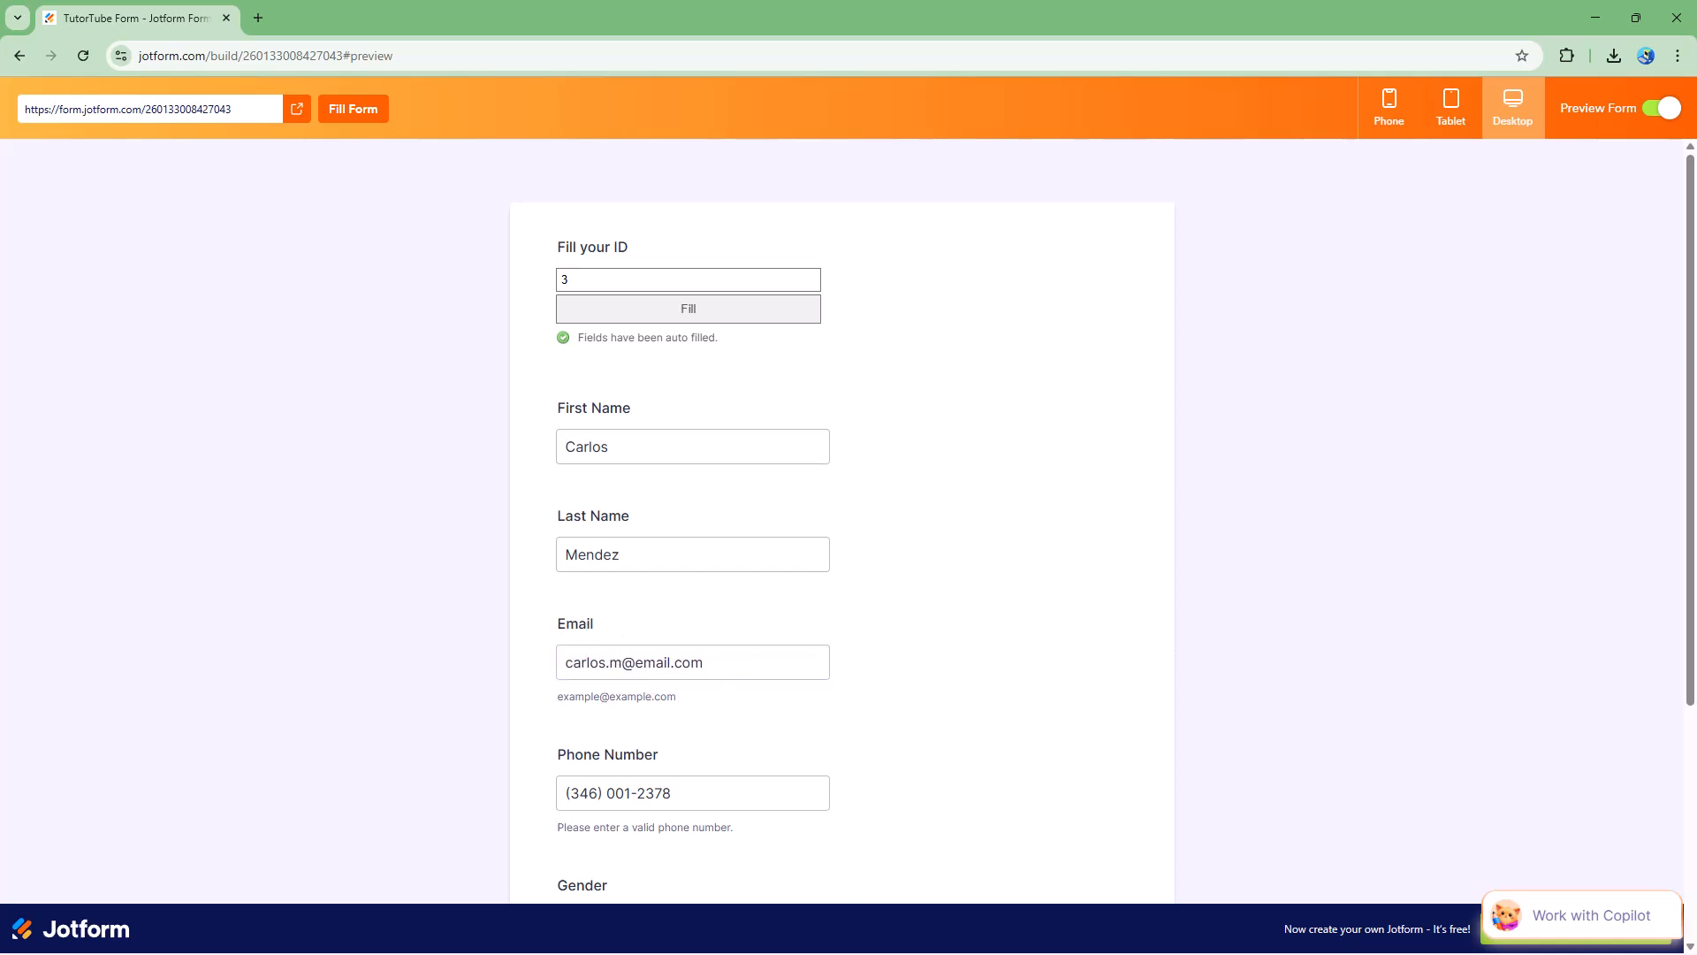
Test the autofill with ID 1, review the fields, and repeat the autofill with ID 2.
drag(592, 280, 530, 279)
text(1)
click(633, 312)
scroll(1017, 473, down, 4)
scroll(1006, 470, up, 4)
double_click(594, 283)
text(2)
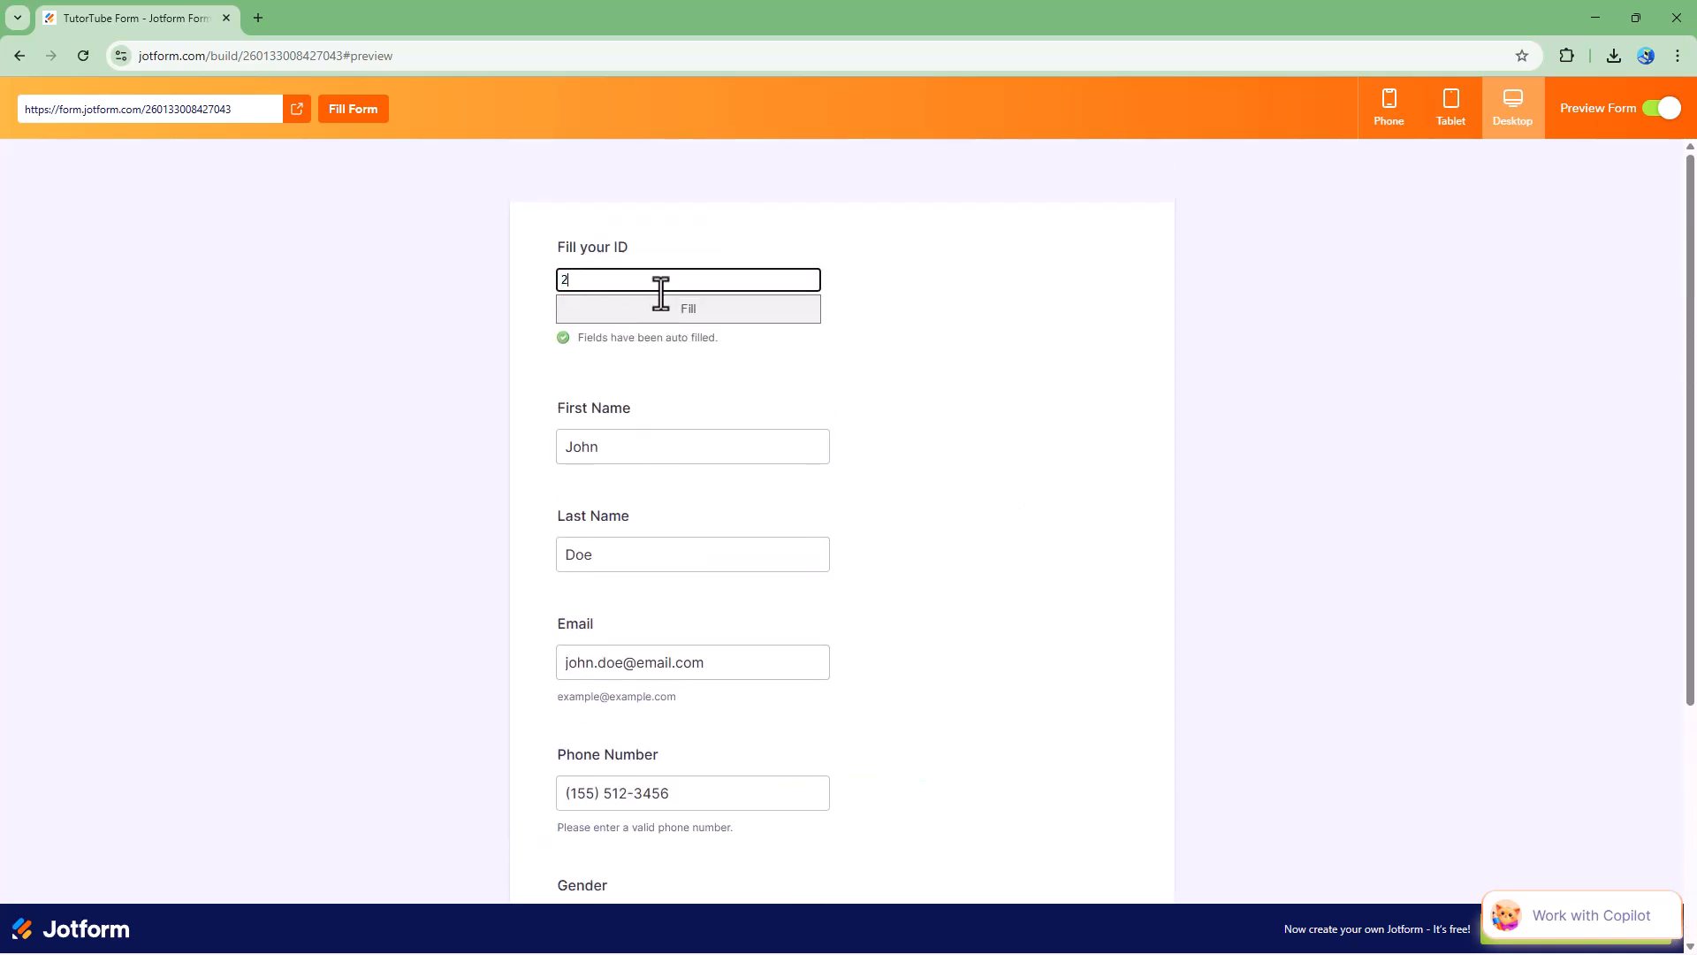
click(677, 310)
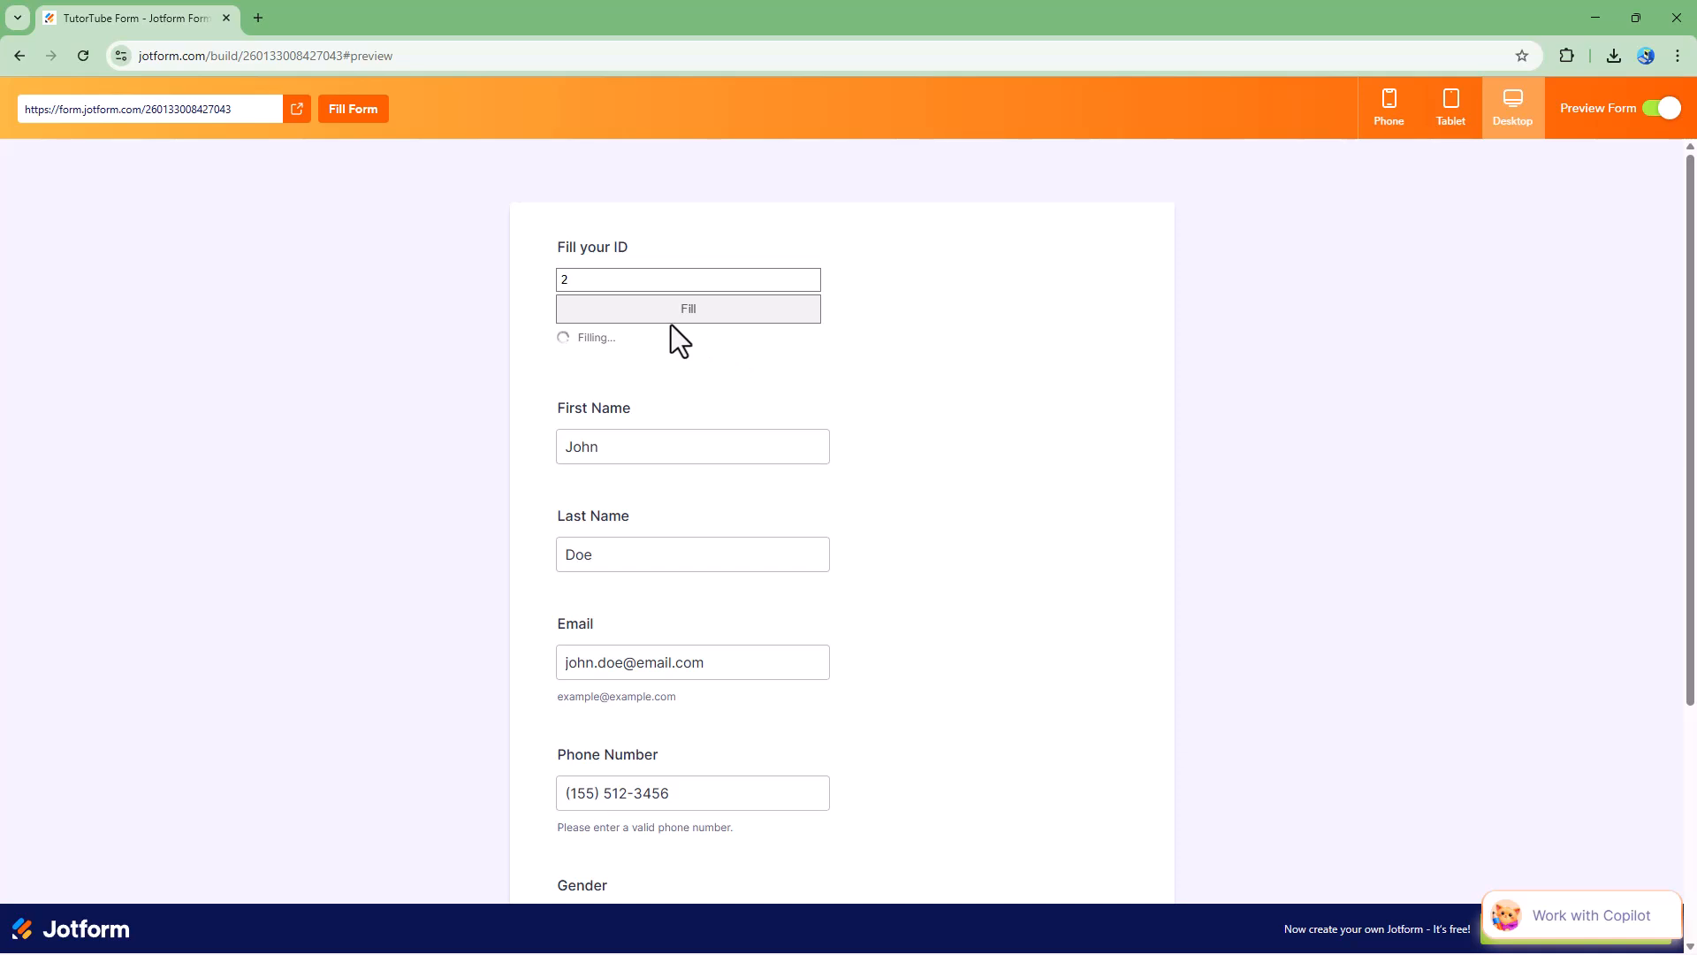
Try to autofill the form with ID 5, which has no record in the spreadsheet.
click(607, 288)
key(BackSpace)
text(5)
click(707, 311)
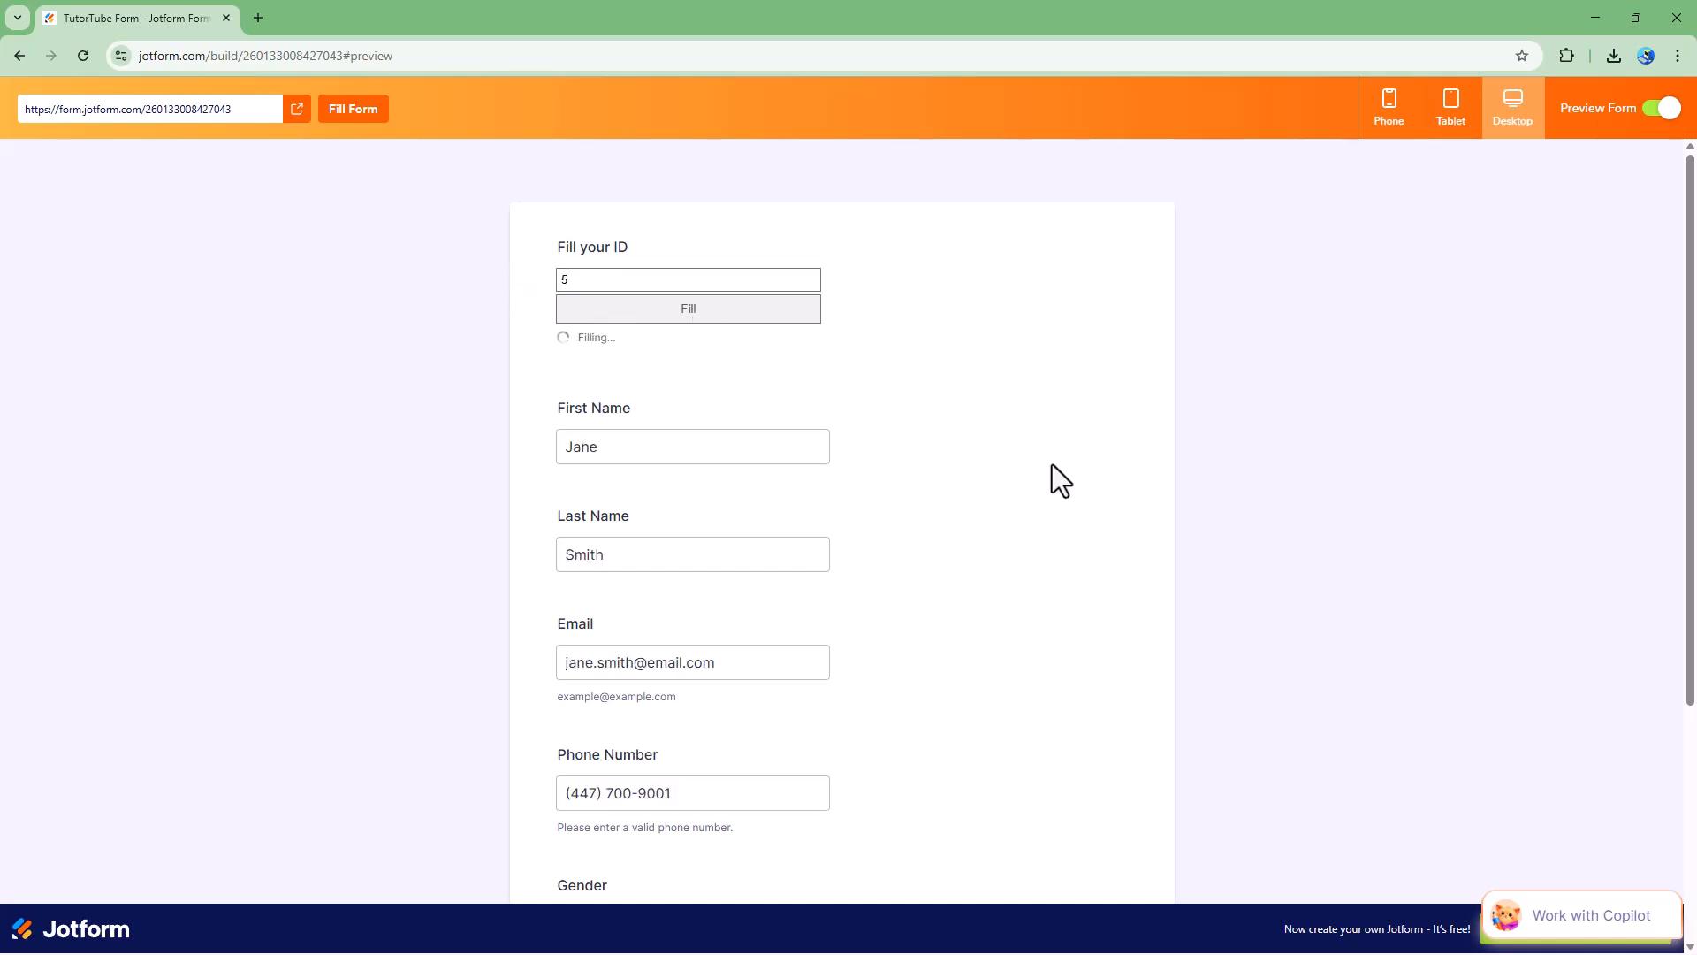
Autofill the form with the record for ID 4 and review the fields down to Country.
drag(658, 290, 498, 285)
click(678, 319)
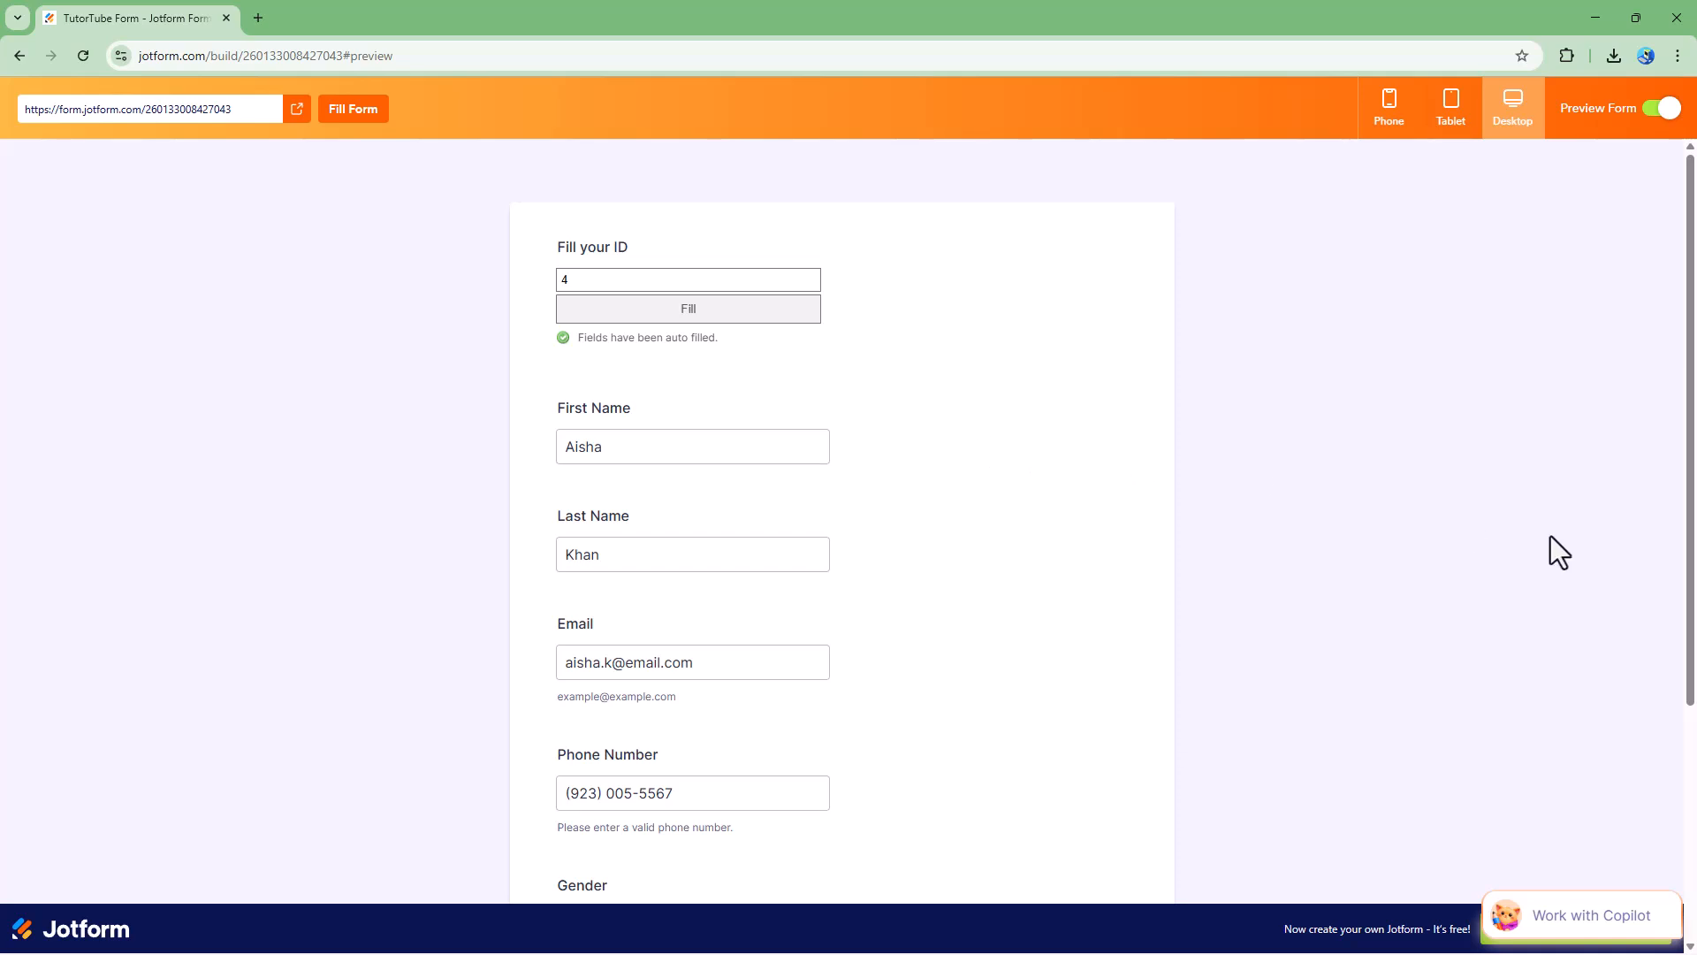
scroll(1011, 575, down, 3)
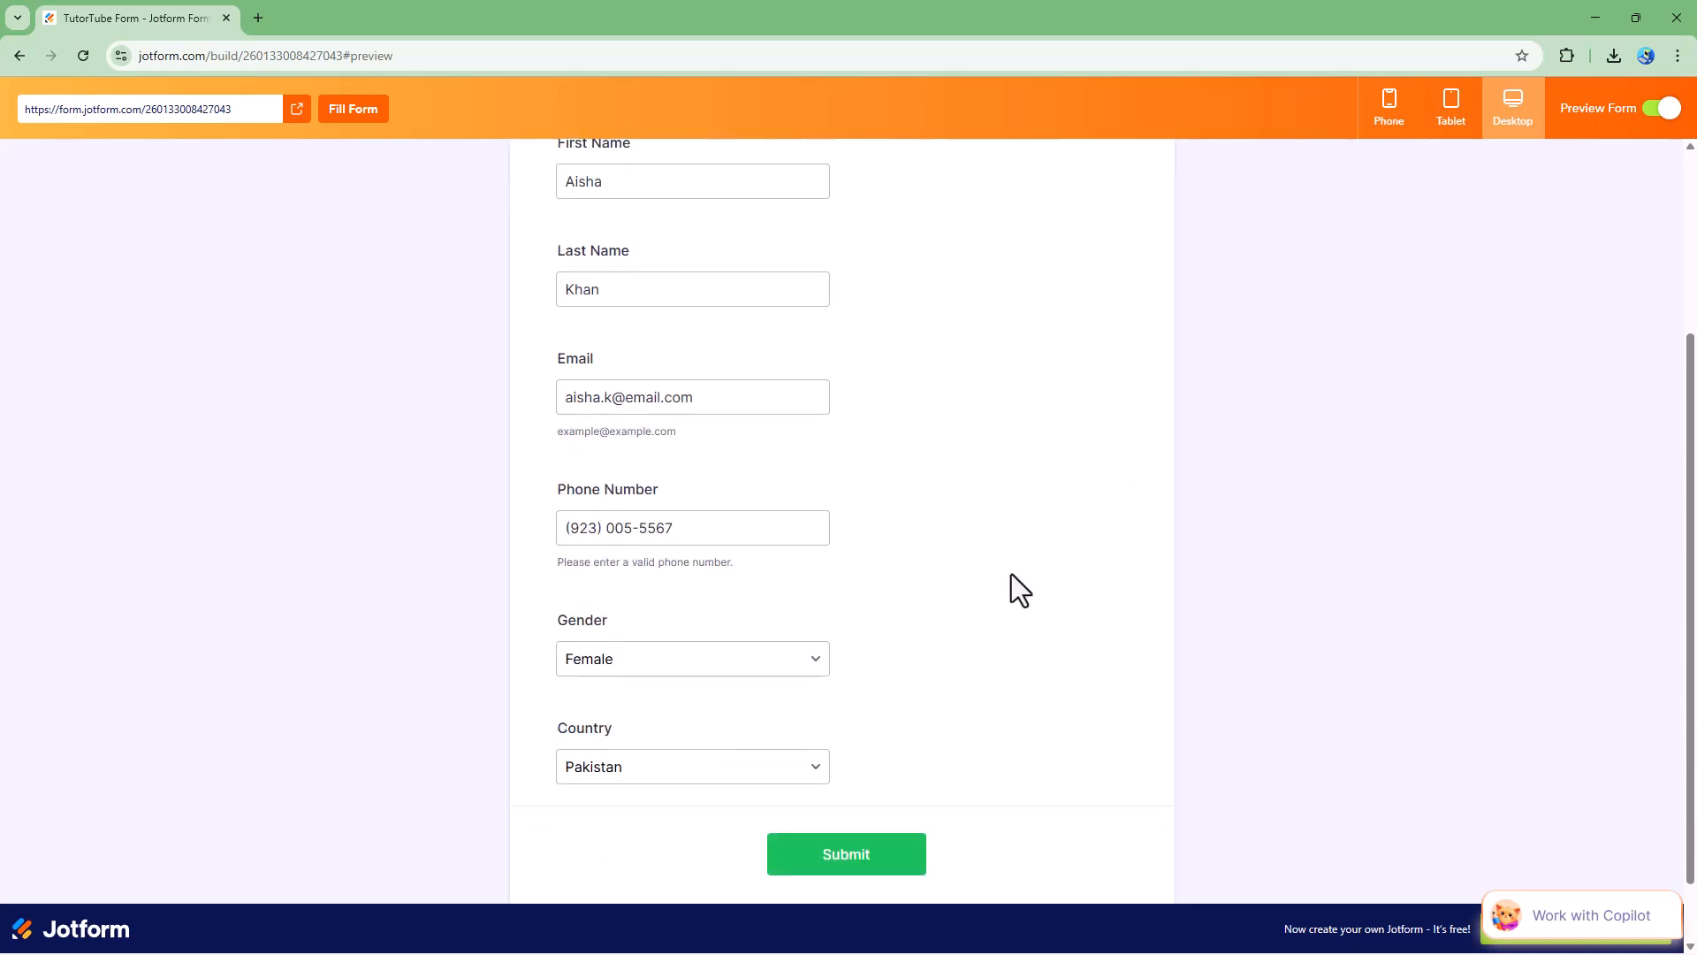
scroll(1011, 574, up, 2)
scroll(1011, 575, down, 3)
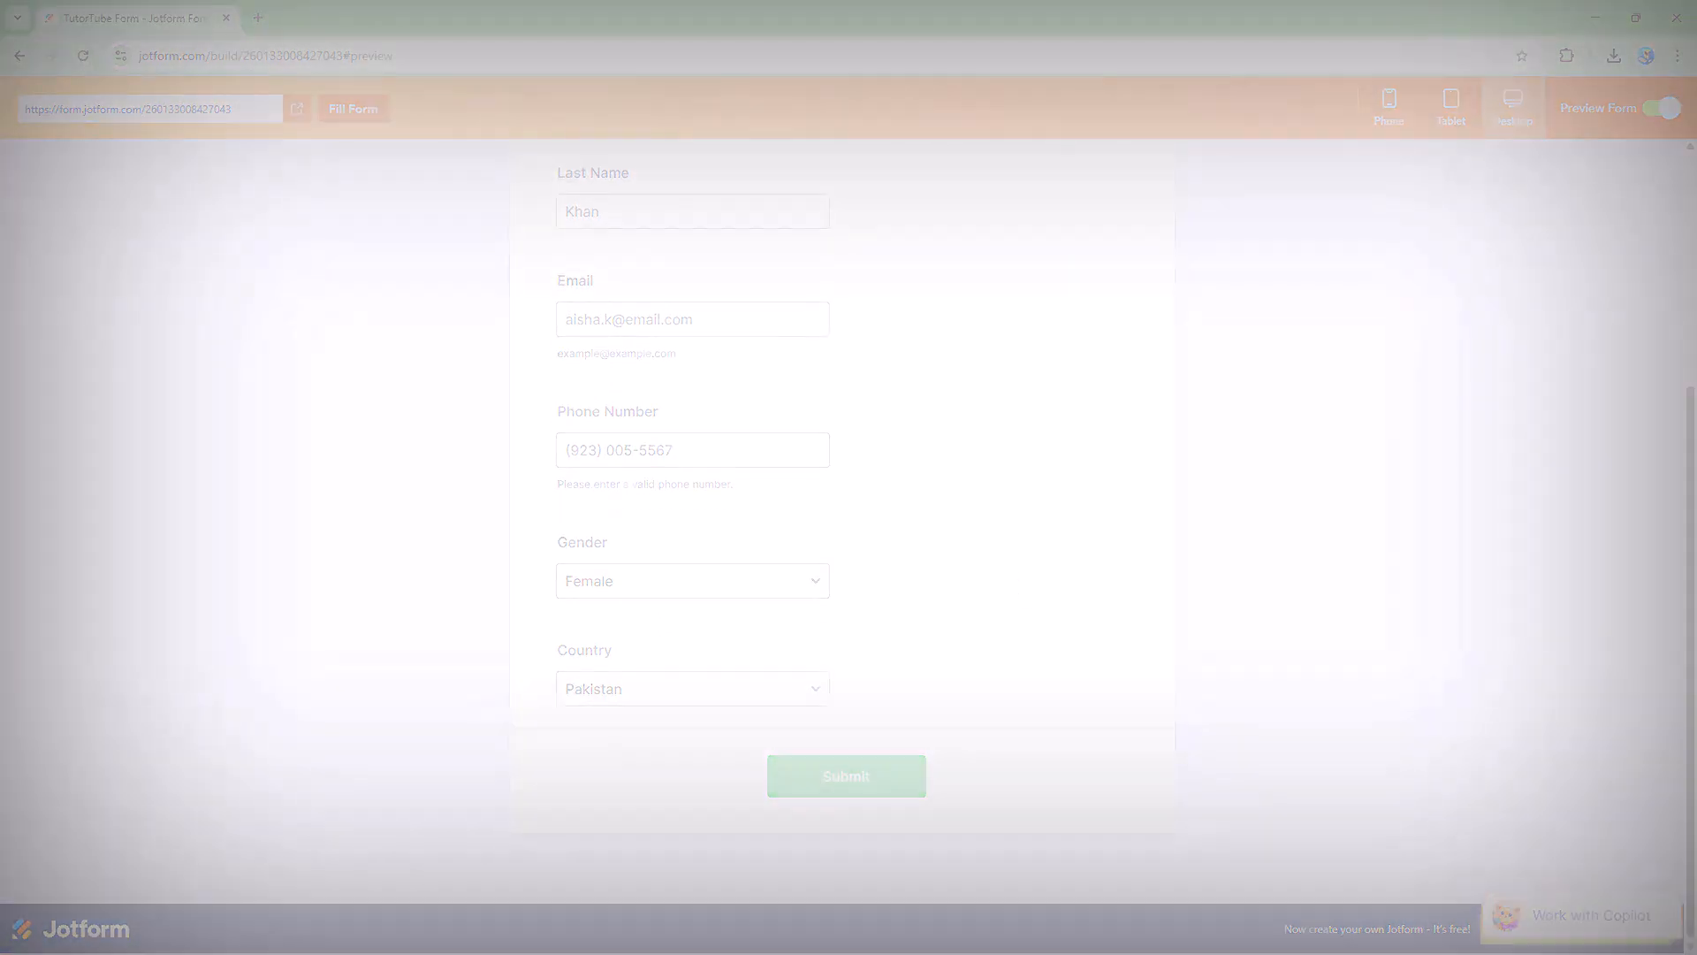